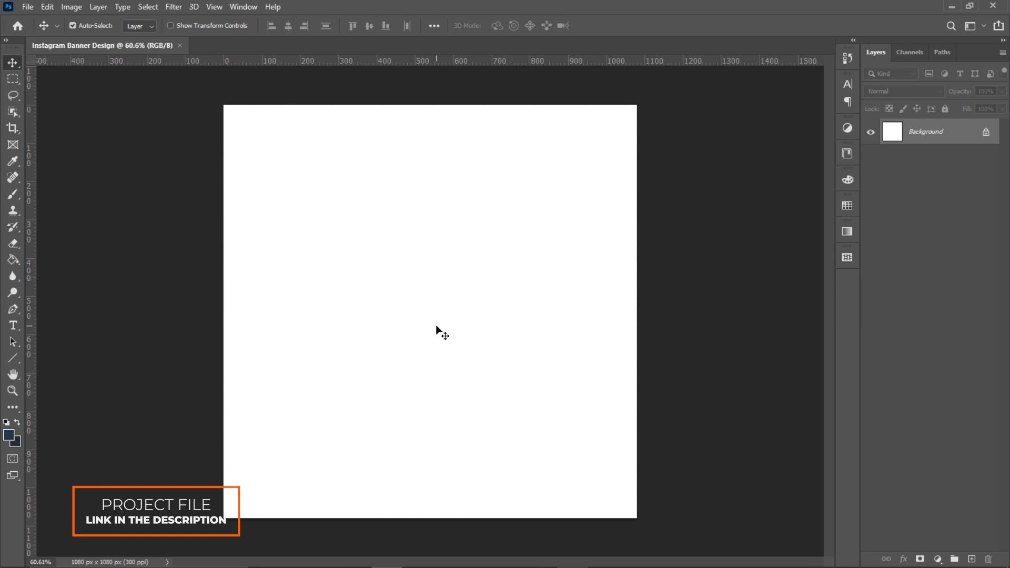
# Add a solid color fill layer in 141e29 above the white background.
pyautogui.click(938, 558)
pyautogui.click(920, 333)
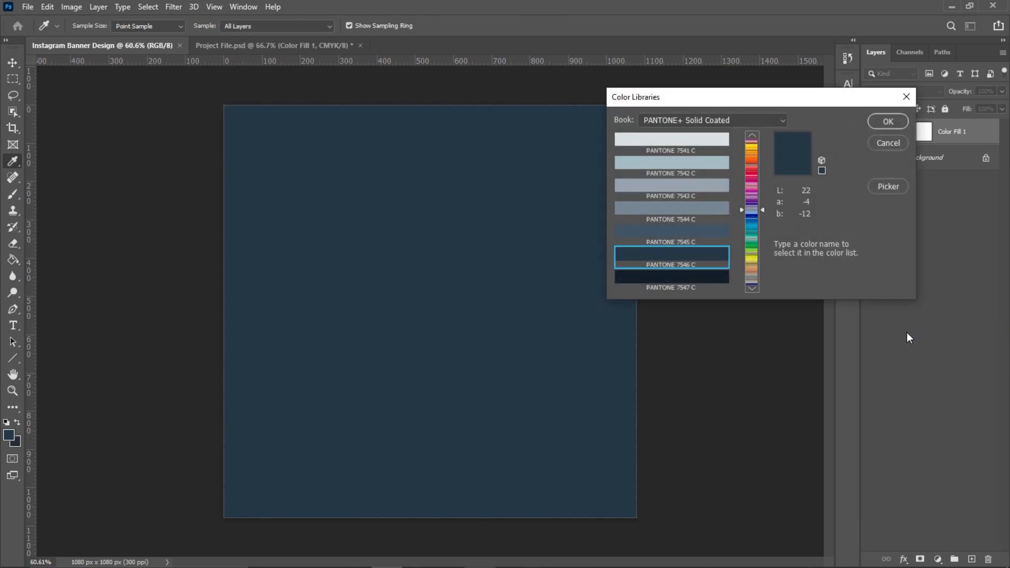
pyautogui.click(882, 187)
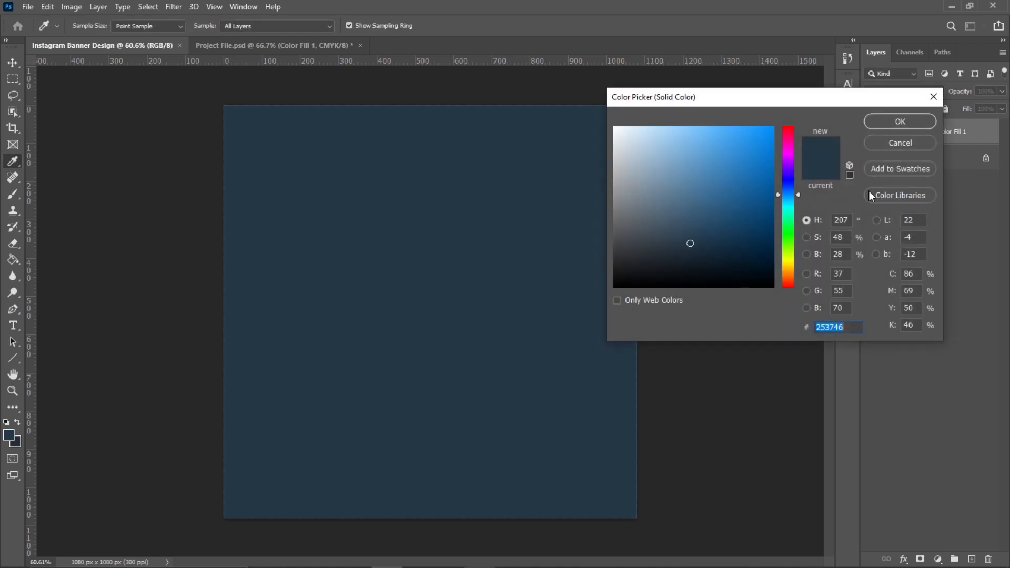
pyautogui.write('141e29')
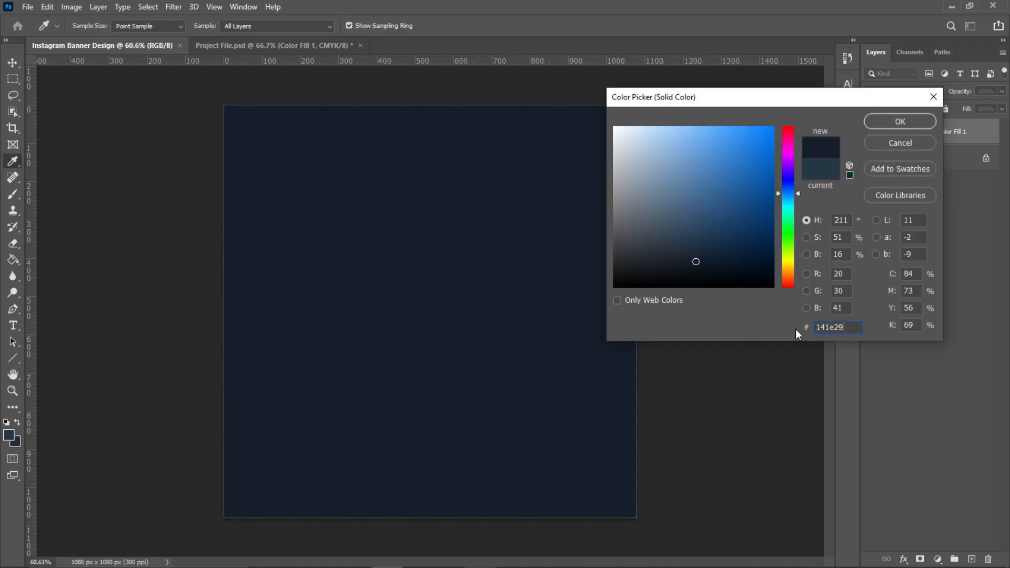
pyautogui.moveTo(843, 324); pyautogui.dragTo(795, 311)
pyautogui.click(880, 122)
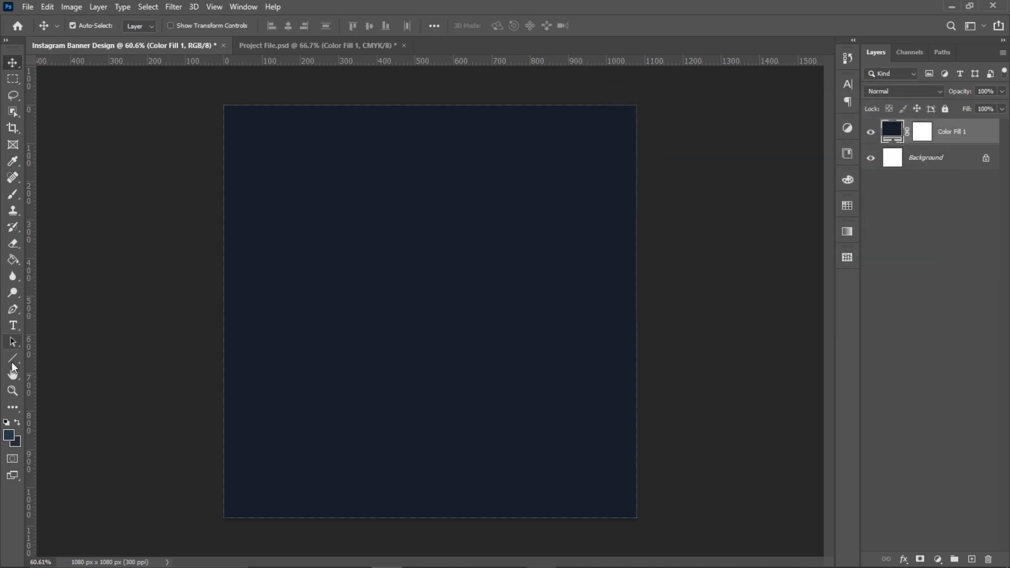
# Draw a rectangle shape without stroke, about 855 px by 80 px, across the upper part of the canvas.
pyautogui.moveTo(7, 360); pyautogui.dragTo(40, 359)
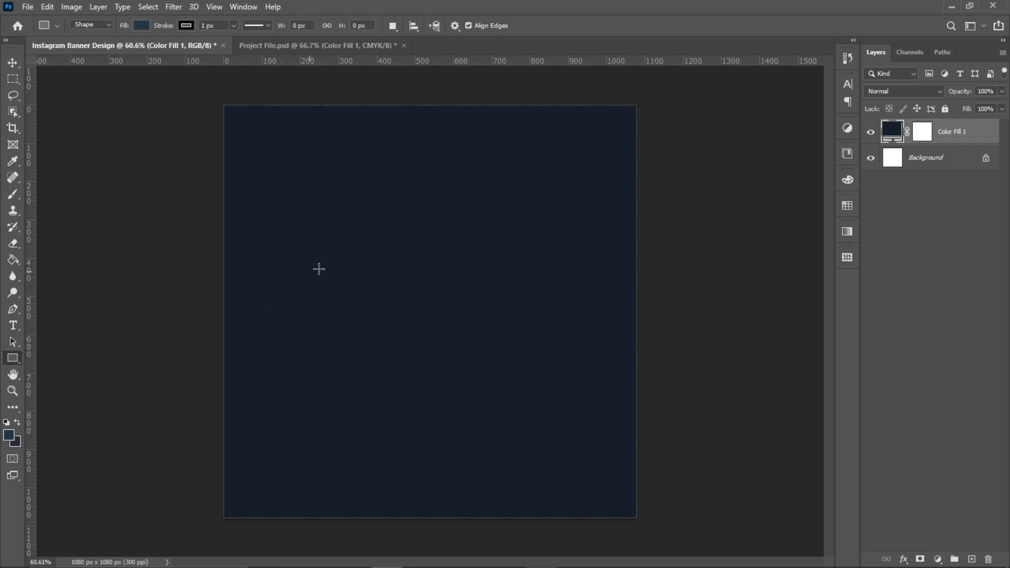
pyautogui.click(185, 27)
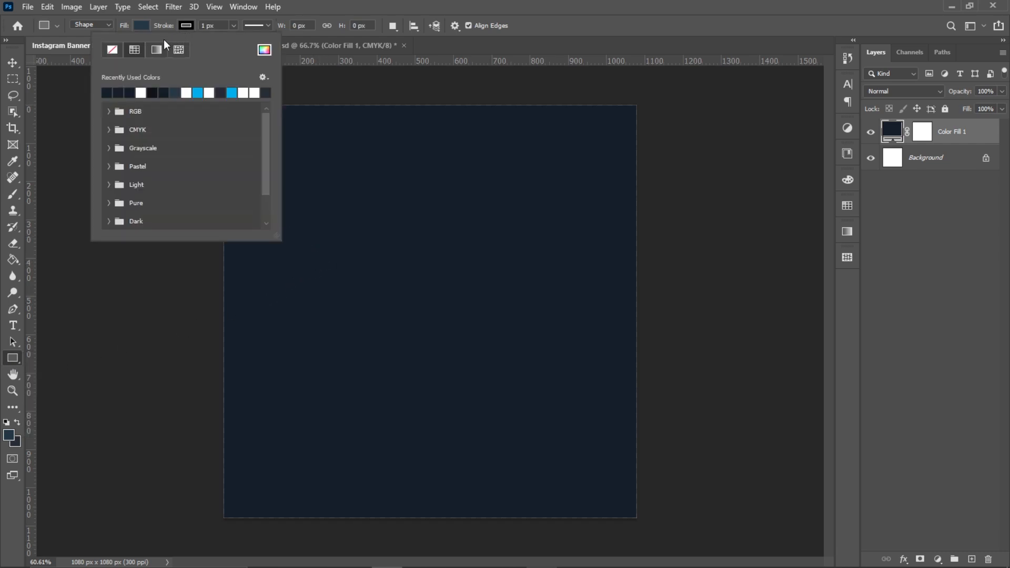
pyautogui.click(112, 49)
pyautogui.click(352, 12)
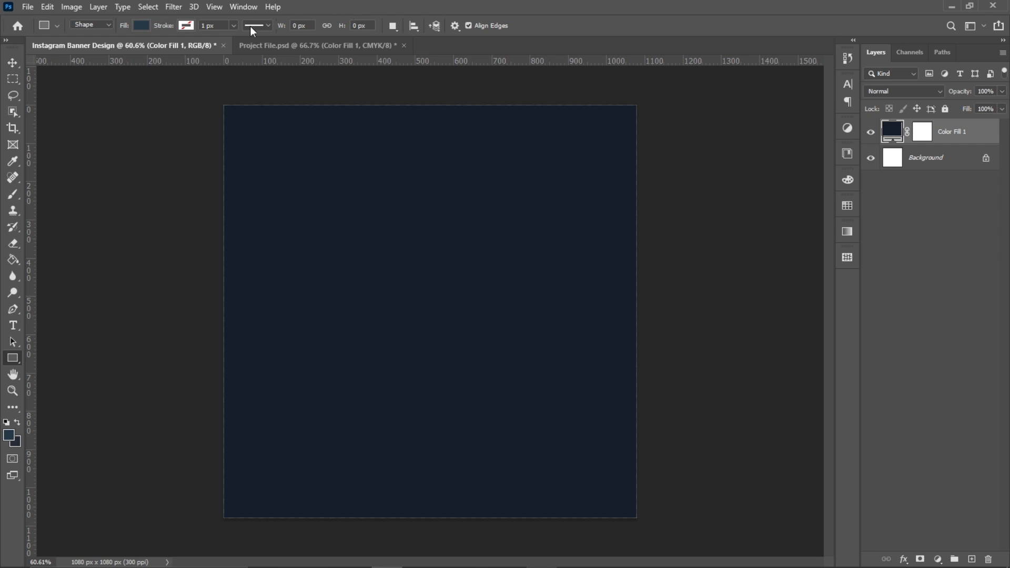
pyautogui.moveTo(276, 221); pyautogui.dragTo(604, 252)
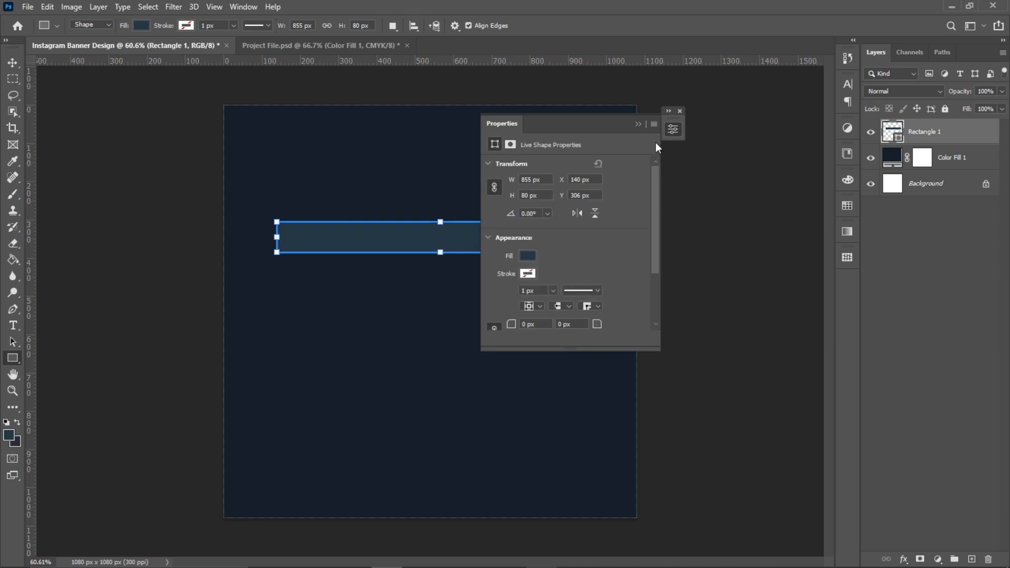
pyautogui.click(637, 123)
# Change the rectangle's fill to a linear gradient with a 0° angle.
pyautogui.click(142, 25)
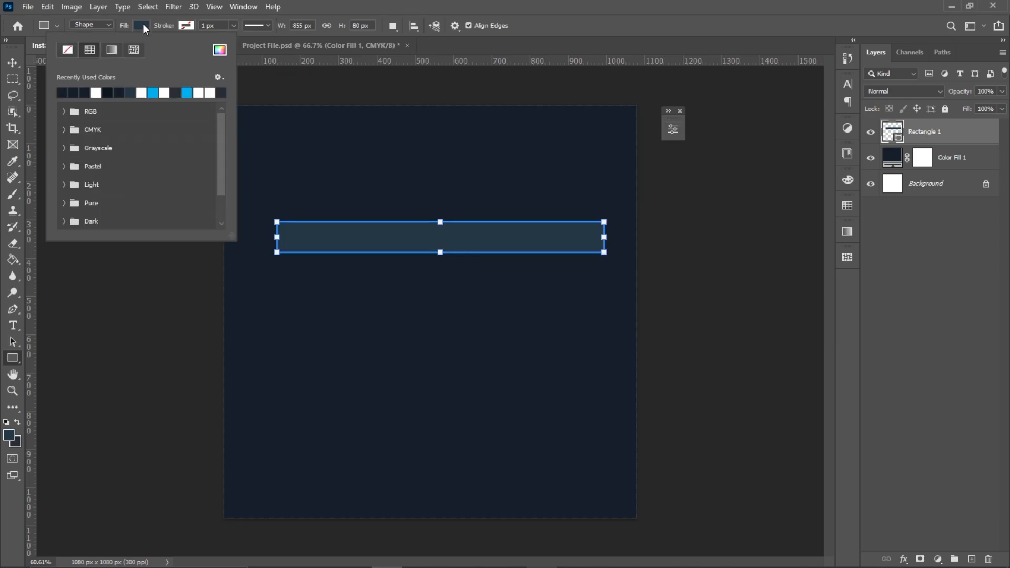
pyautogui.click(112, 49)
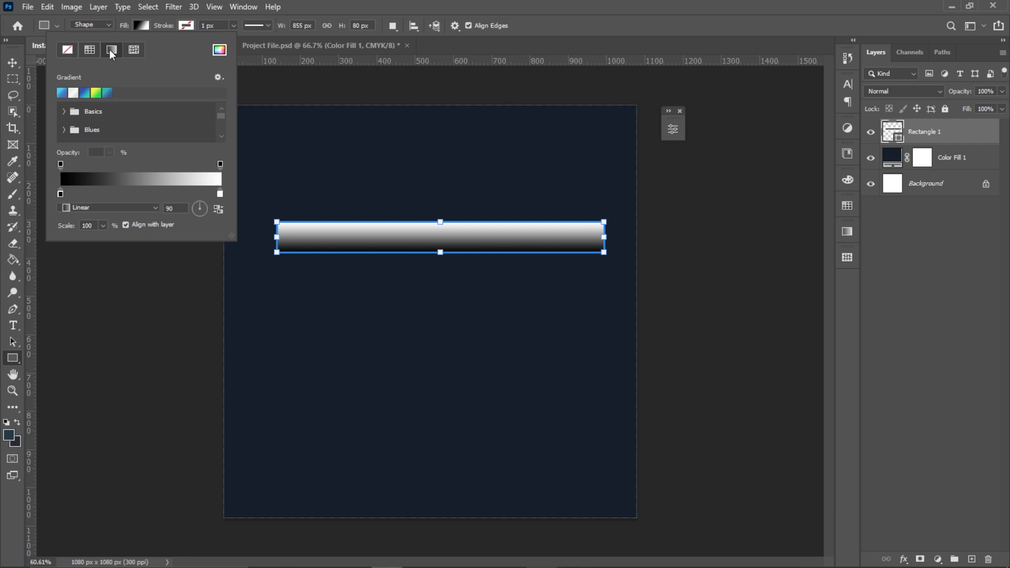
pyautogui.click(217, 207)
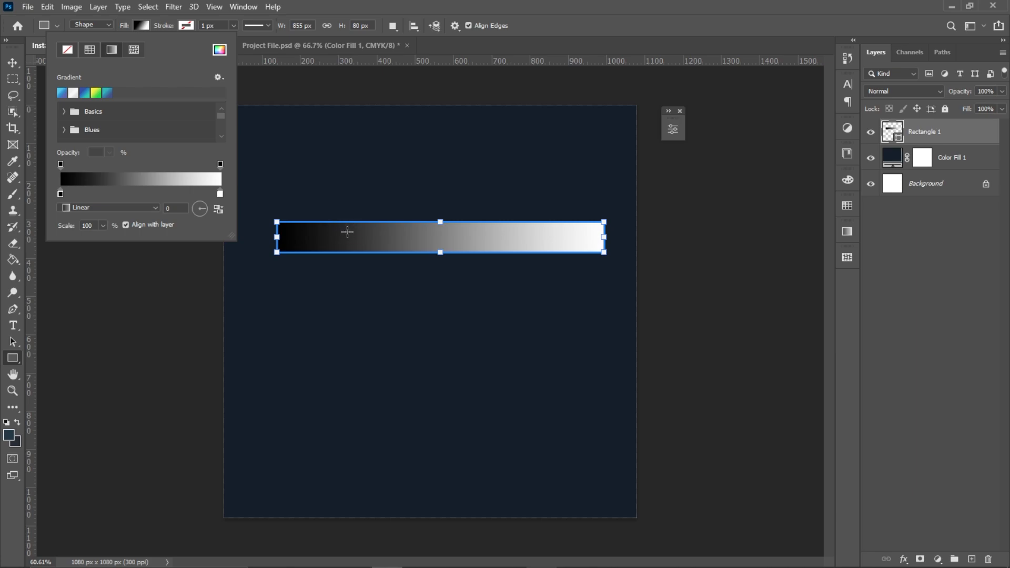
# Set the gradient's white color stop to PANTONE 7546 C from the PANTONE+ Solid Coated library.
pyautogui.doubleClick(220, 194)
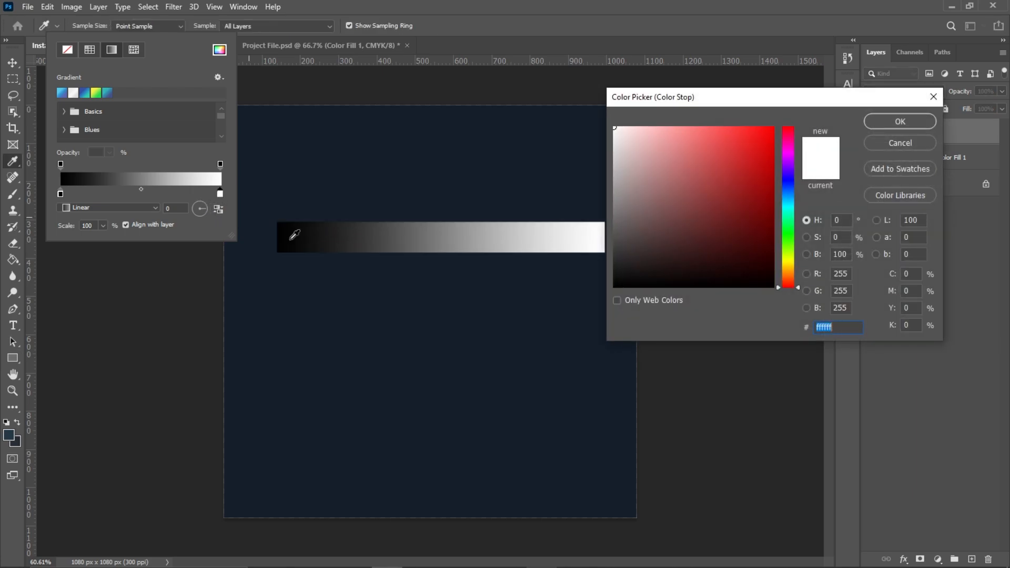
pyautogui.click(434, 318)
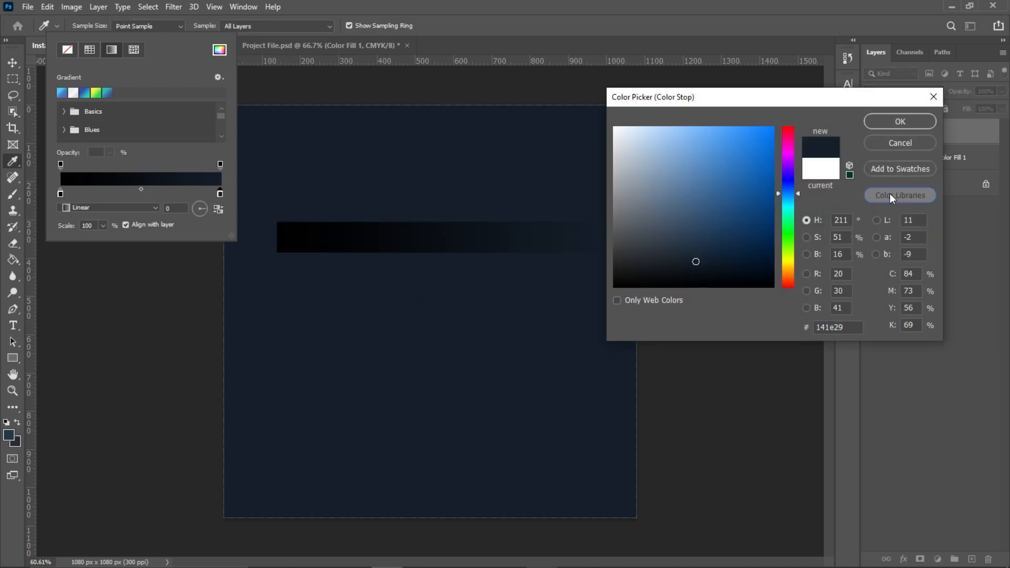
pyautogui.click(890, 193)
pyautogui.click(663, 261)
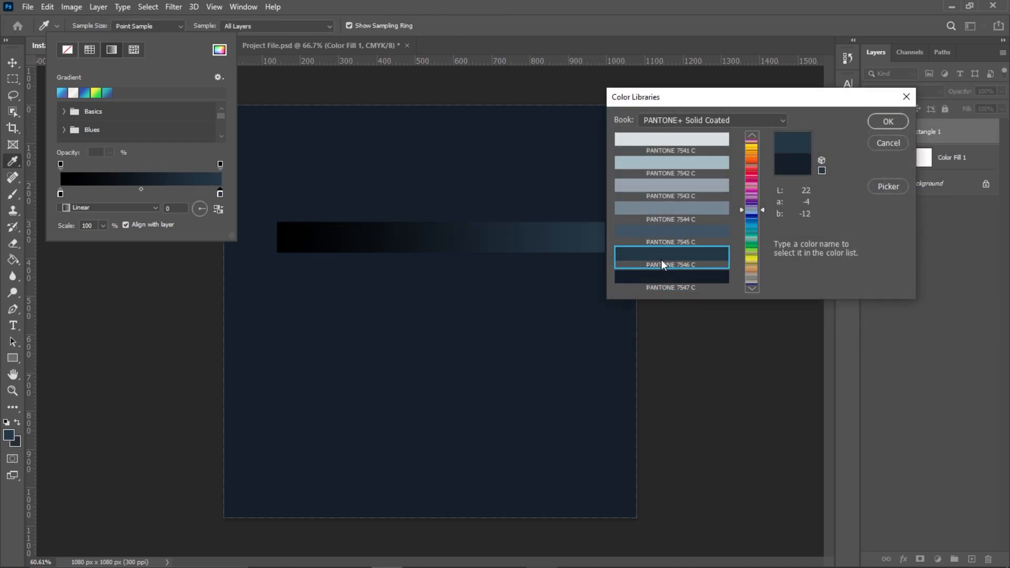
pyautogui.click(876, 121)
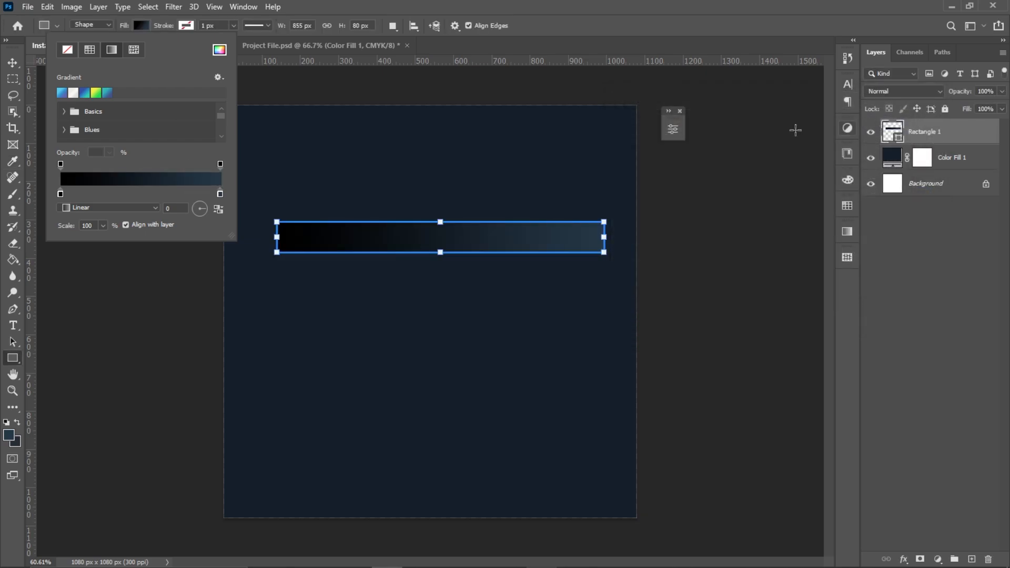
# Set the gradient's black color stop to 141e29 by sampling the canvas background.
pyautogui.doubleClick(60, 195)
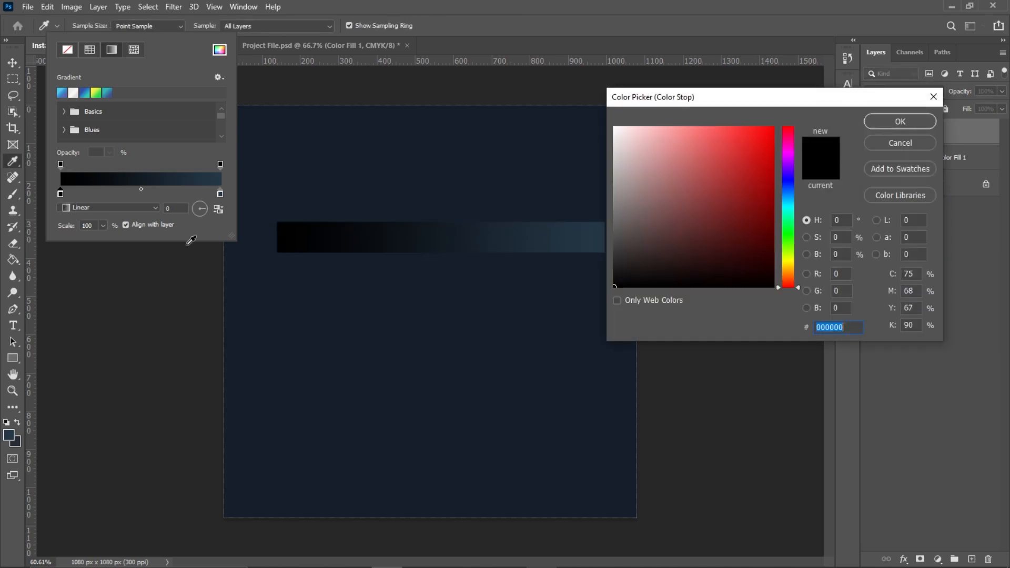
pyautogui.click(368, 335)
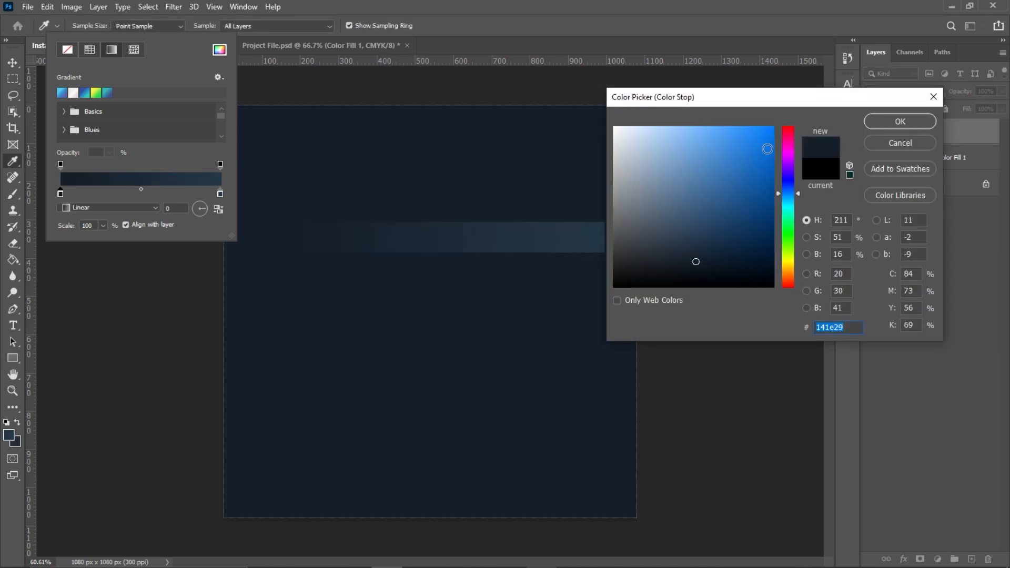
pyautogui.click(875, 121)
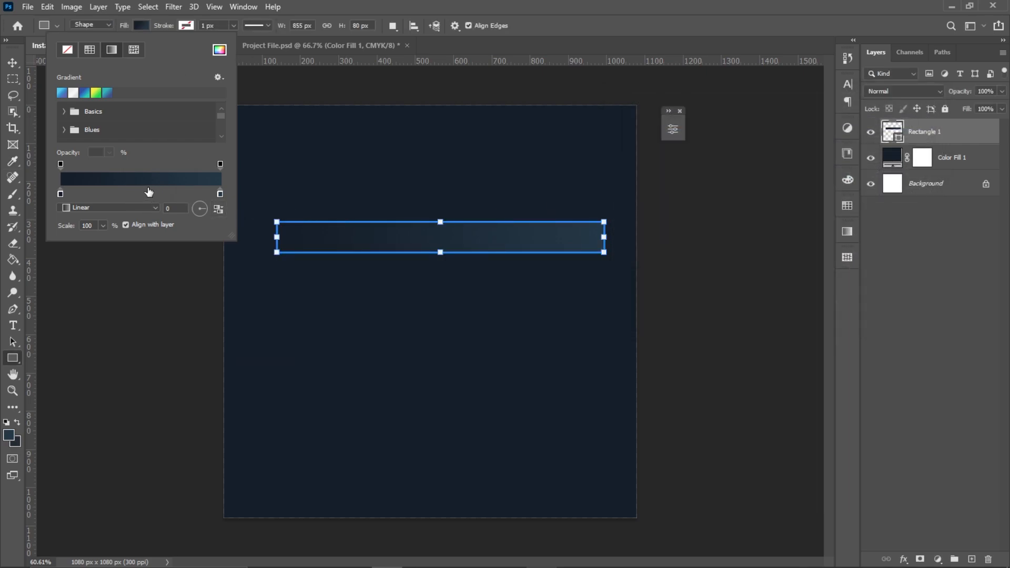
# Move the gradient rectangle down and rotate it by -30° so that it runs off the canvas's right edge.
pyautogui.click(13, 62)
pyautogui.moveTo(482, 247); pyautogui.dragTo(496, 281)
pyautogui.click(47, 7)
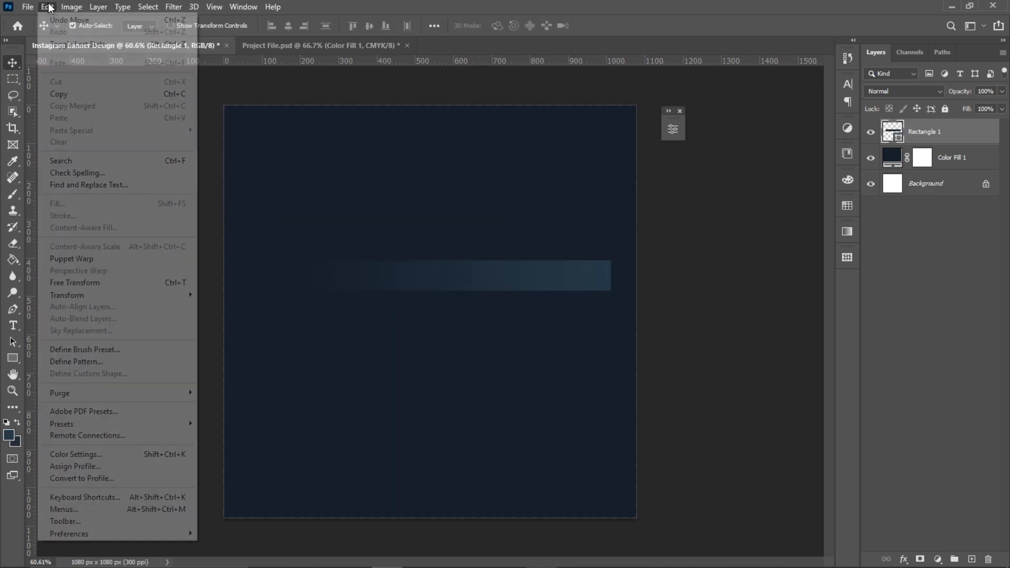
pyautogui.click(105, 283)
pyautogui.moveTo(622, 260); pyautogui.dragTo(644, 216)
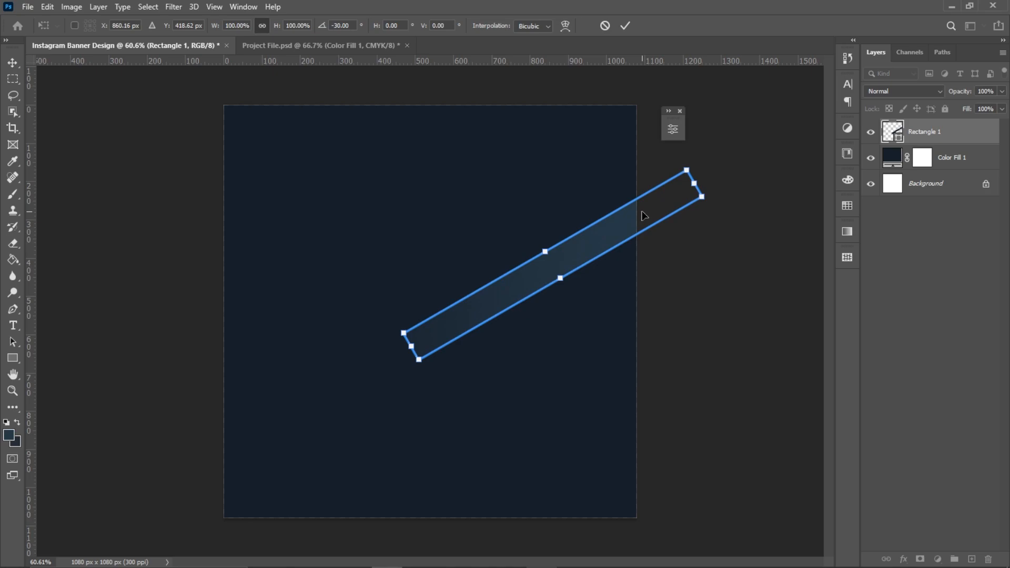
pyautogui.press('Return')
pyautogui.scroll(1, 675, 262)
pyautogui.scroll(-1, 675, 263)
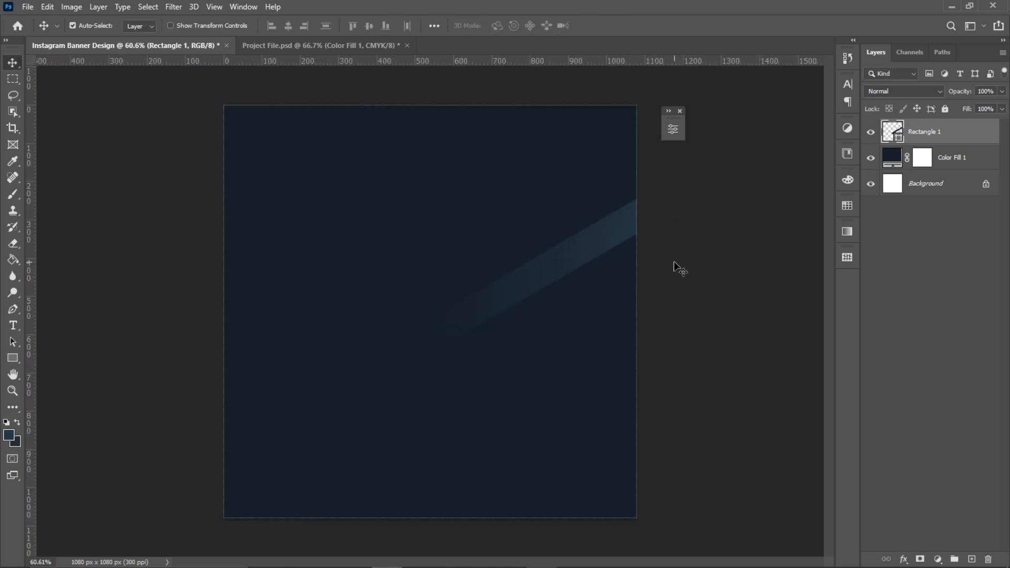
# Convert the rotated stripe to a smart object and place a duplicate parallel below it at the canvas's right edge.
pyautogui.rightClick(919, 133)
pyautogui.click(810, 204)
pyautogui.rightClick(963, 146)
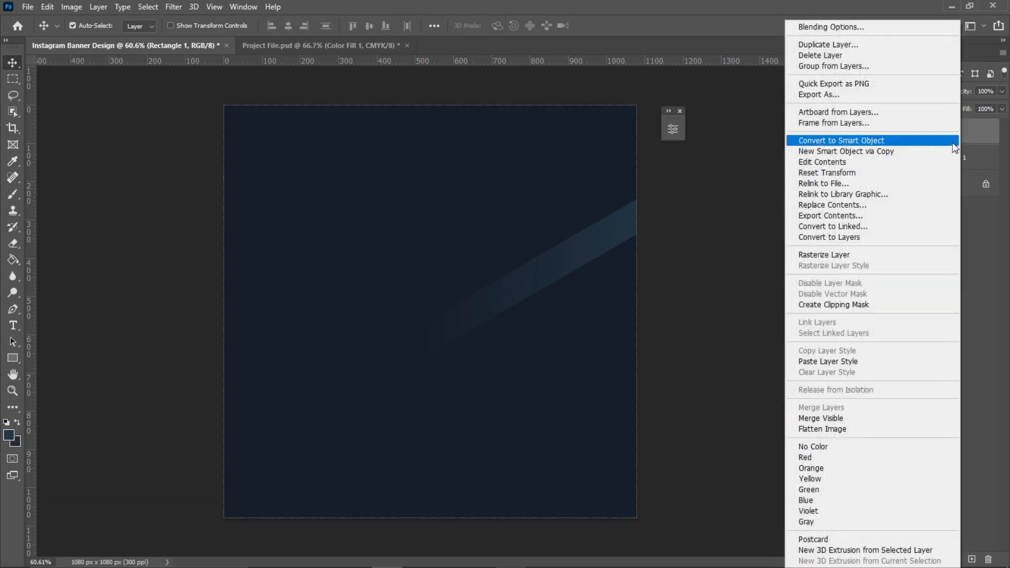
pyautogui.click(815, 52)
pyautogui.click(605, 147)
pyautogui.moveTo(611, 249); pyautogui.dragTo(686, 244)
pyautogui.click(713, 273)
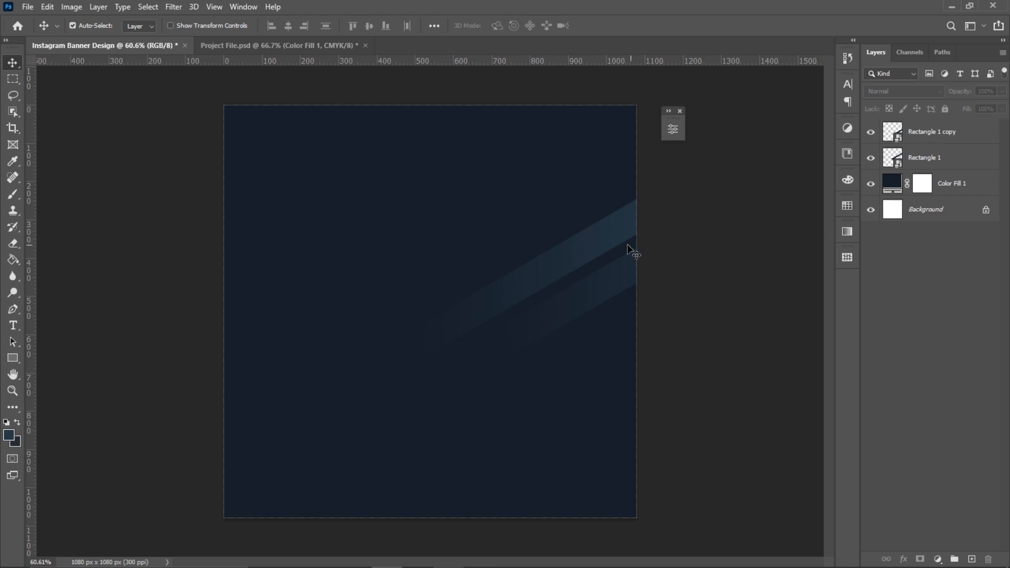
# Copy the upper stripe to the canvas's lower-left corner and flip it to -100% width and height.
pyautogui.moveTo(586, 244); pyautogui.dragTo(299, 510)
pyautogui.moveTo(395, 462); pyautogui.dragTo(388, 461)
pyautogui.hotkey('ctrl', 't')
pyautogui.moveTo(420, 408); pyautogui.dragTo(253, 537)
pyautogui.moveTo(297, 506); pyautogui.dragTo(310, 472)
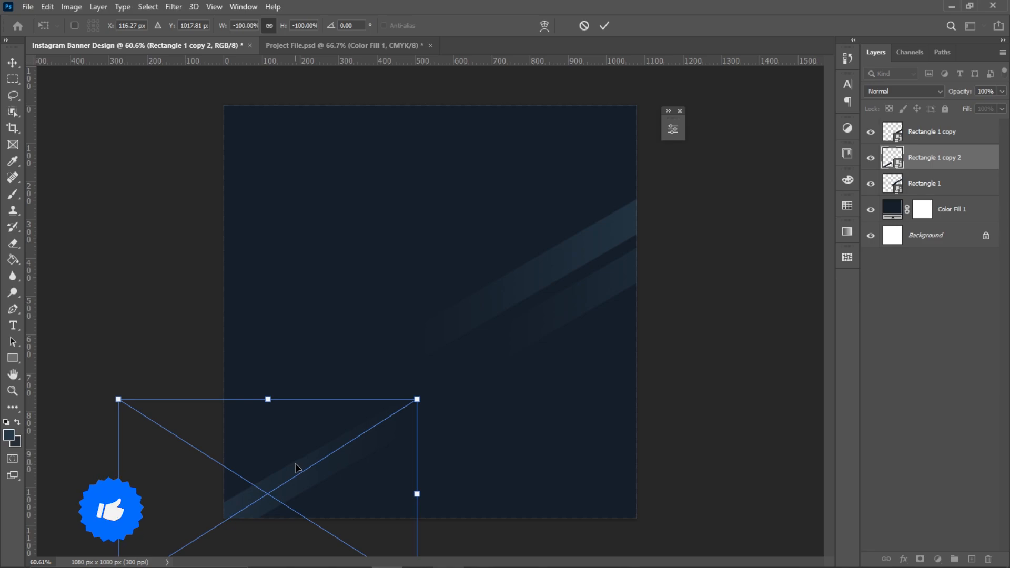
pyautogui.press('Return')
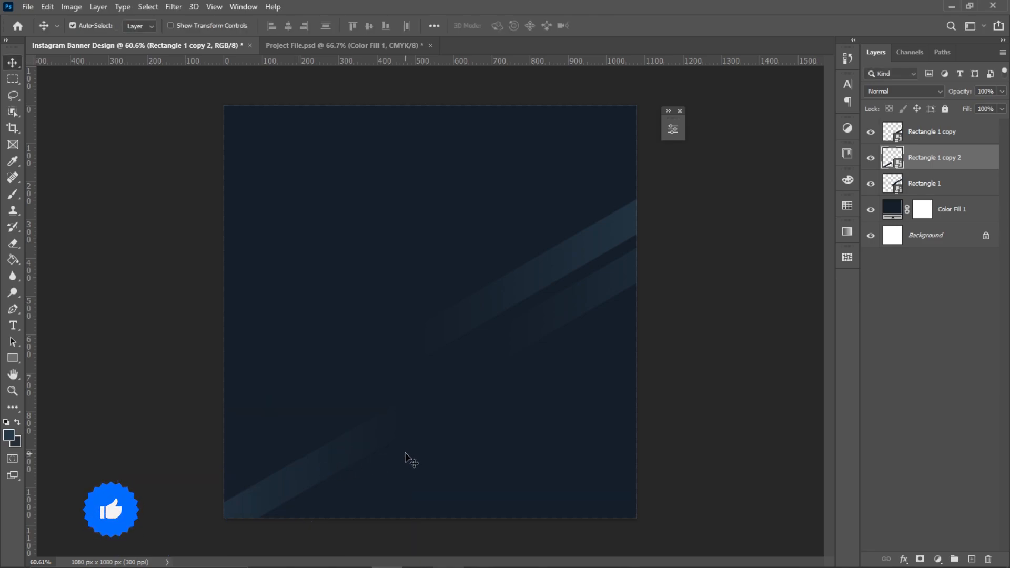
# Bring the lower-left stripe's layer to the top of the stack and duplicate it, scaling the copy to about 71%.
pyautogui.moveTo(935, 168); pyautogui.dragTo(925, 133)
pyautogui.rightClick(926, 133)
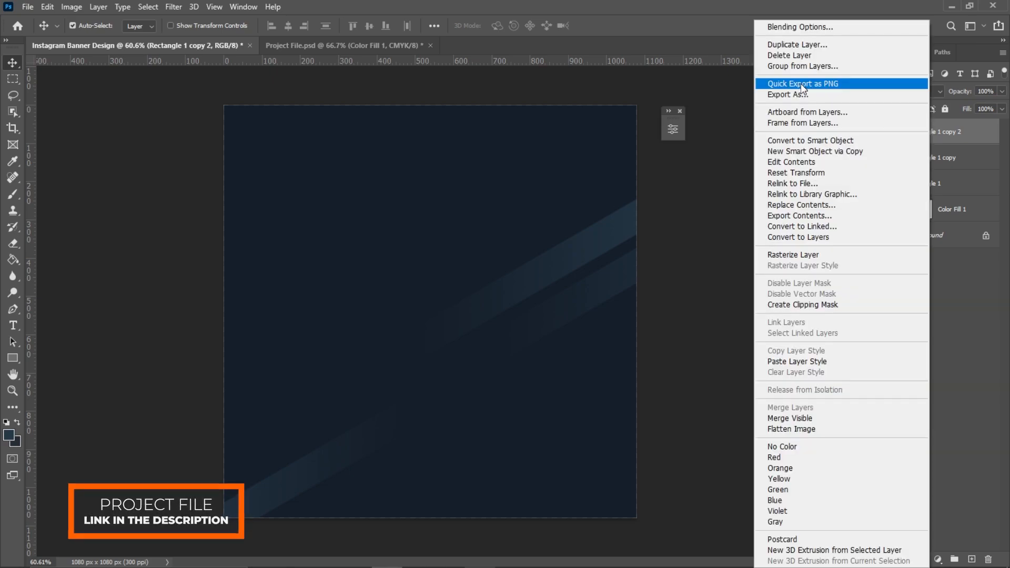
pyautogui.click(792, 46)
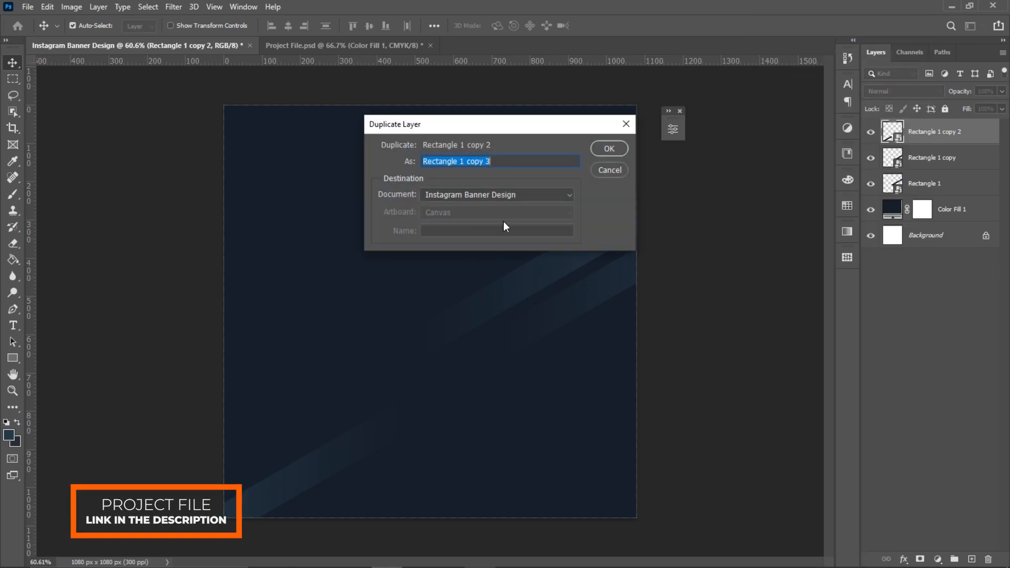
pyautogui.click(609, 149)
pyautogui.hotkey('ctrl', 't')
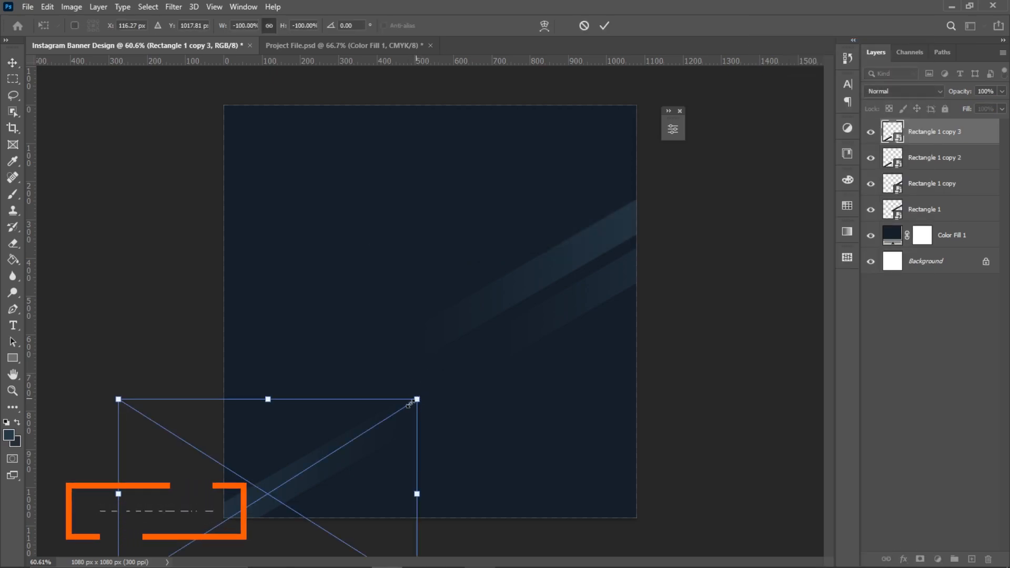
pyautogui.moveTo(412, 403); pyautogui.dragTo(377, 424)
# Copy the smaller stripe to the lower-right part of the canvas and enlarge it slightly.
pyautogui.moveTo(375, 471); pyautogui.dragTo(591, 476)
pyautogui.press('Return')
pyautogui.hotkey('ctrl', 't')
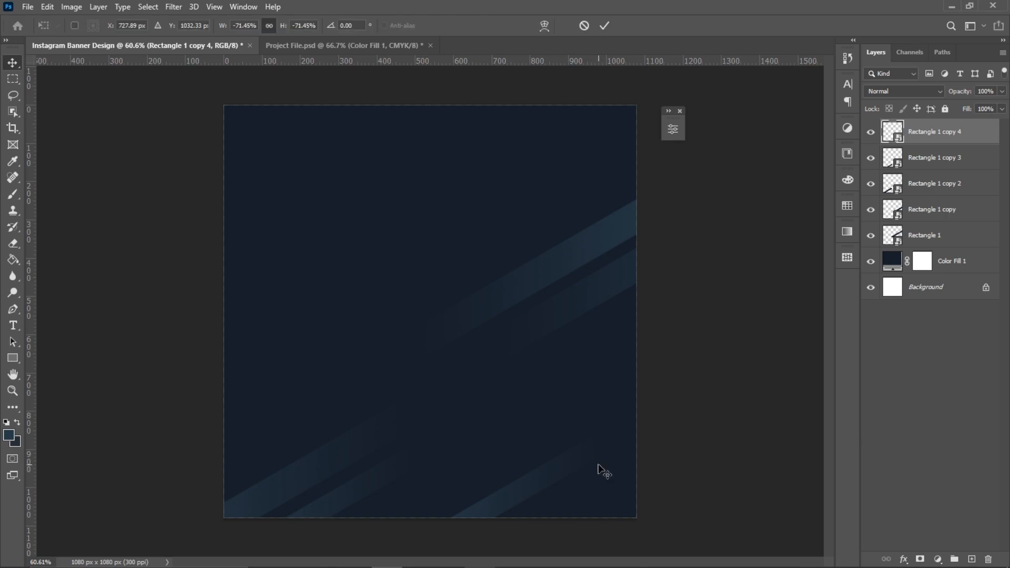
pyautogui.moveTo(605, 432); pyautogui.dragTo(621, 413)
pyautogui.press('Return')
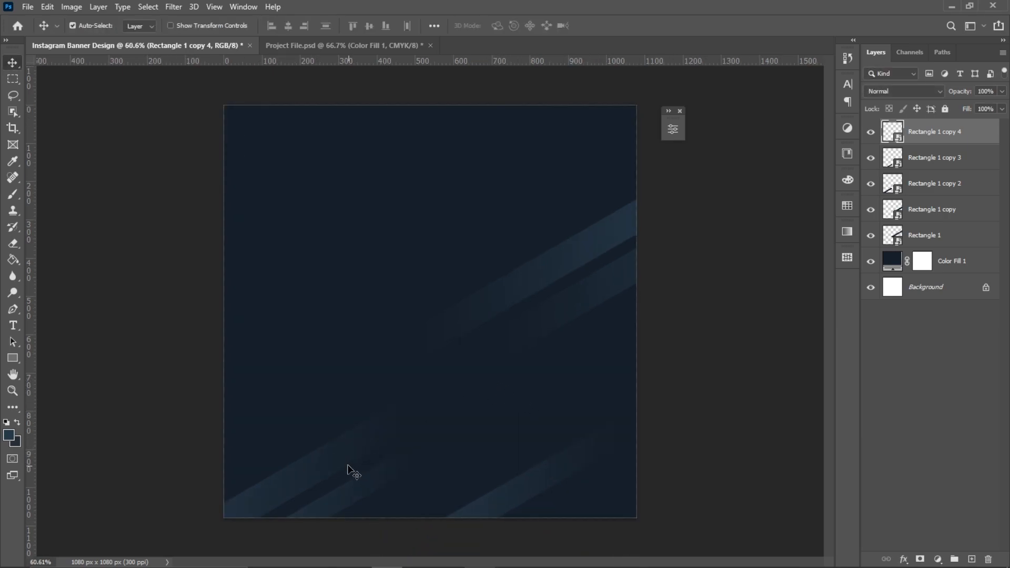
# Copy the two lower-left stripes together to the upper part of the canvas's left edge.
pyautogui.click(317, 457)
pyautogui.keyDown('shift'); pyautogui.click(358, 495); pyautogui.keyUp('shift')
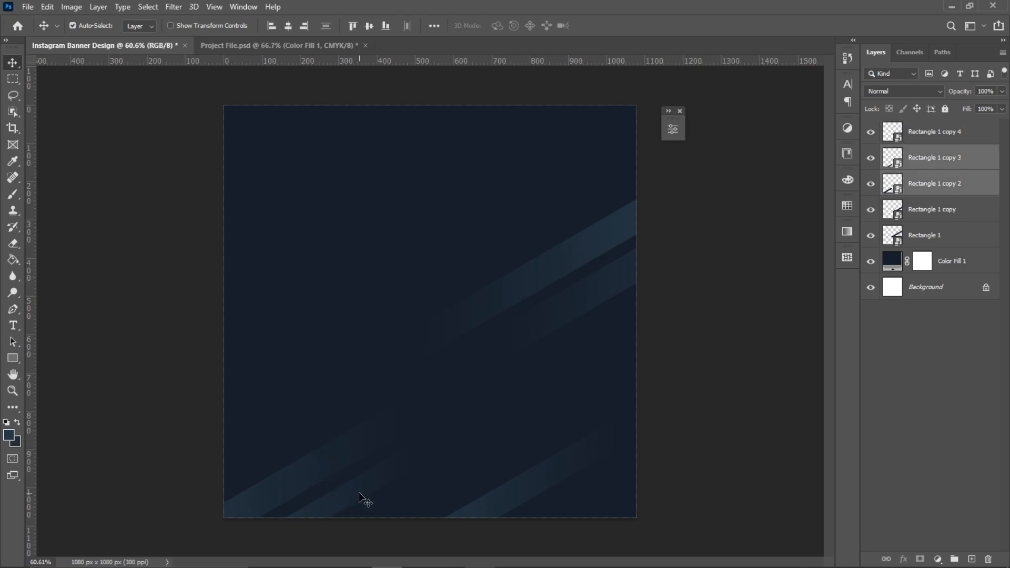
pyautogui.moveTo(302, 478); pyautogui.dragTo(270, 206)
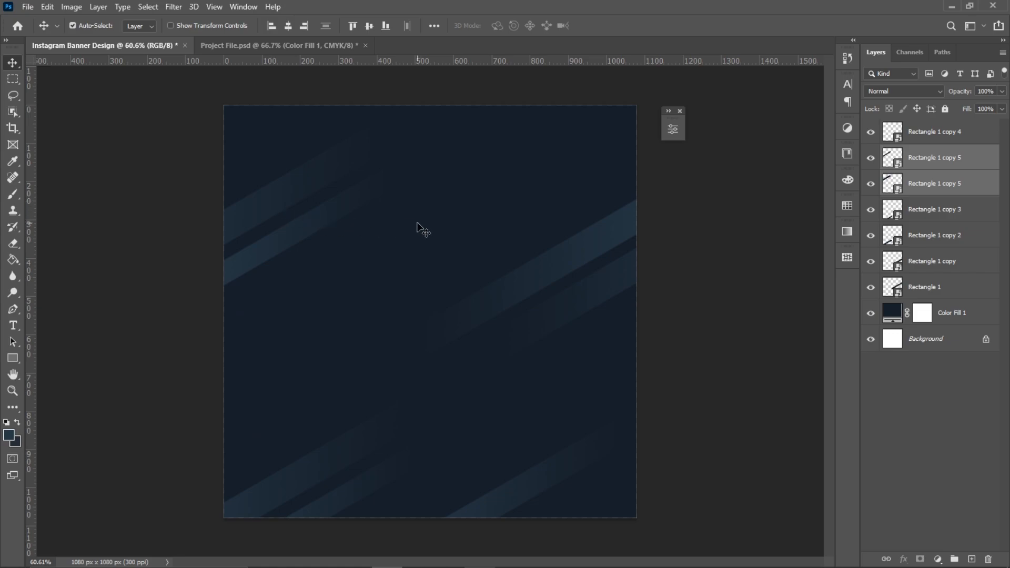
# Paint a single soft white 400 px brush spot at the canvas centre on a new layer above the stripes.
pyautogui.moveTo(13, 194); pyautogui.dragTo(68, 199)
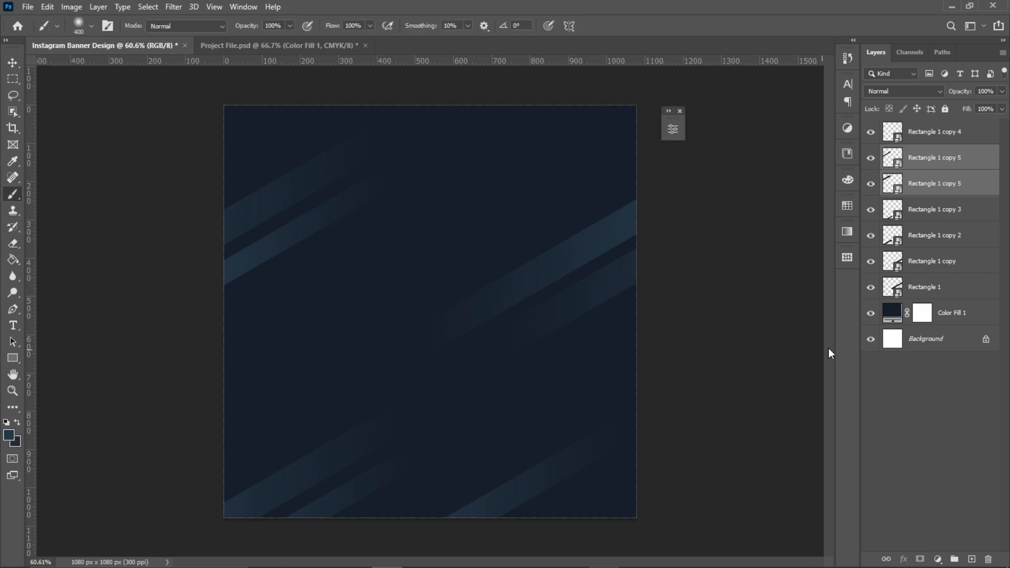
pyautogui.click(936, 142)
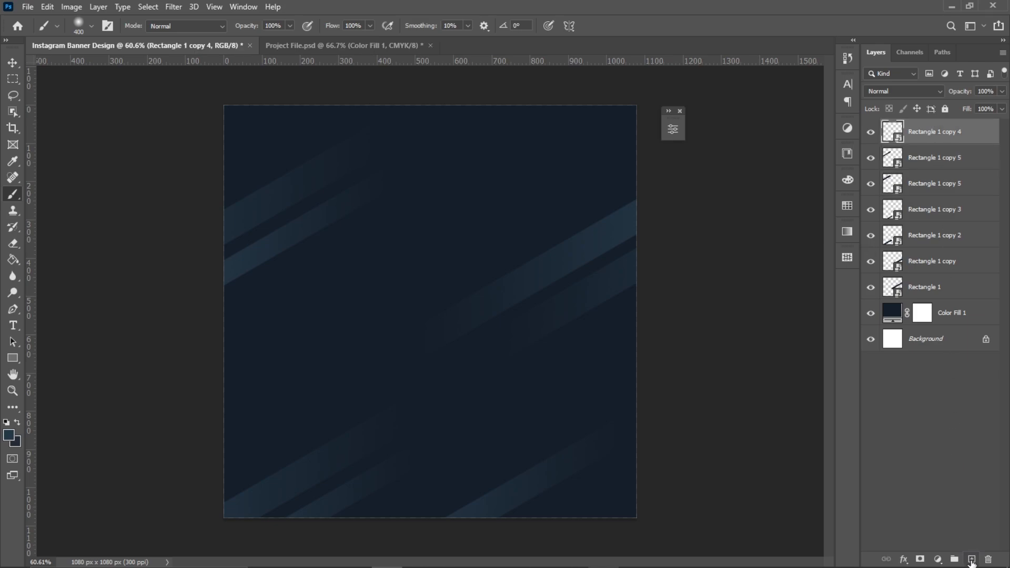
pyautogui.click(972, 560)
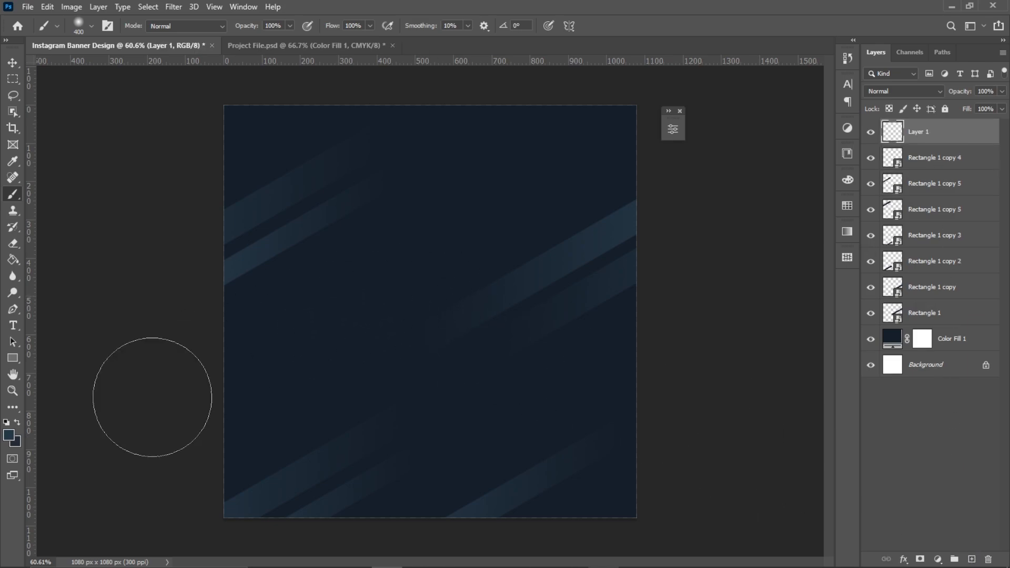
pyautogui.click(6, 423)
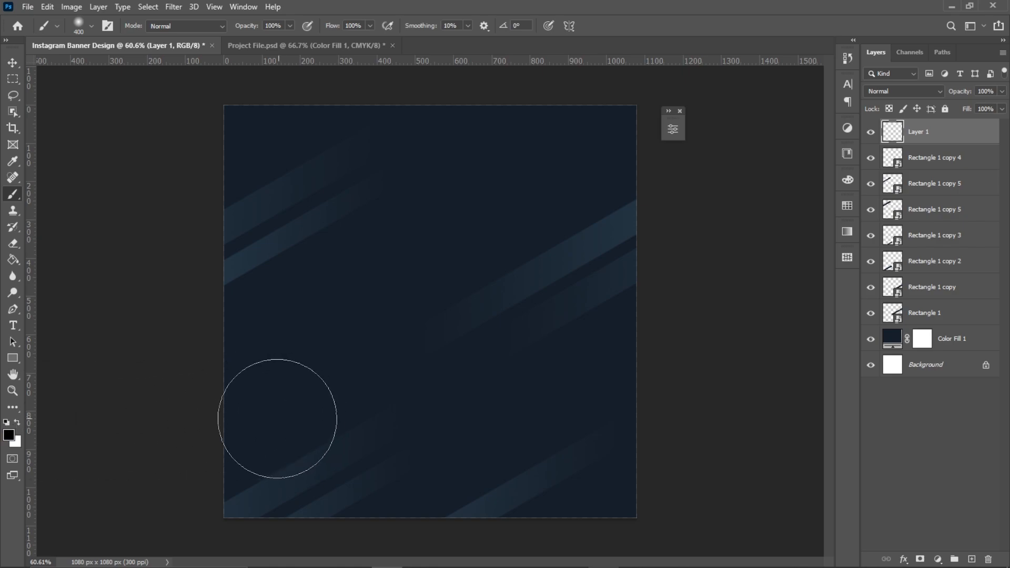
pyautogui.click(16, 423)
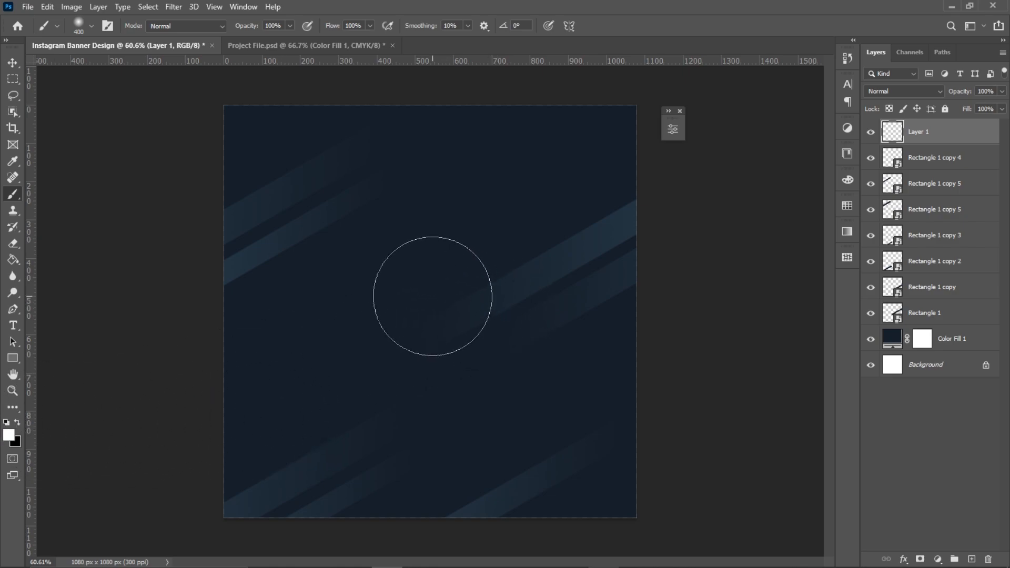
pyautogui.click(430, 296)
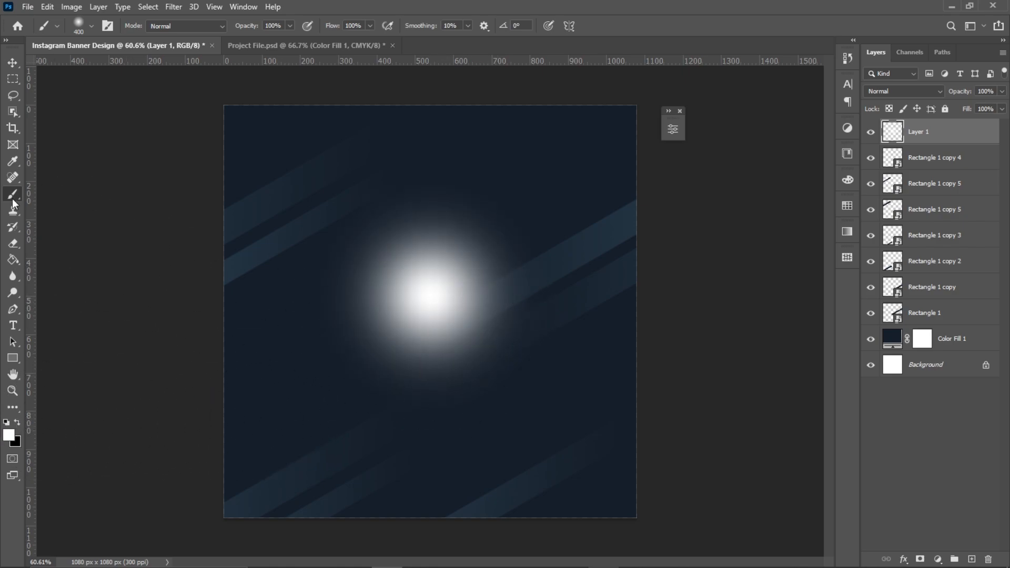
# Cut away the upper half of the white glow with a rectangular selection and deselect.
pyautogui.click(13, 96)
pyautogui.click(12, 79)
pyautogui.moveTo(286, 157); pyautogui.dragTo(604, 299)
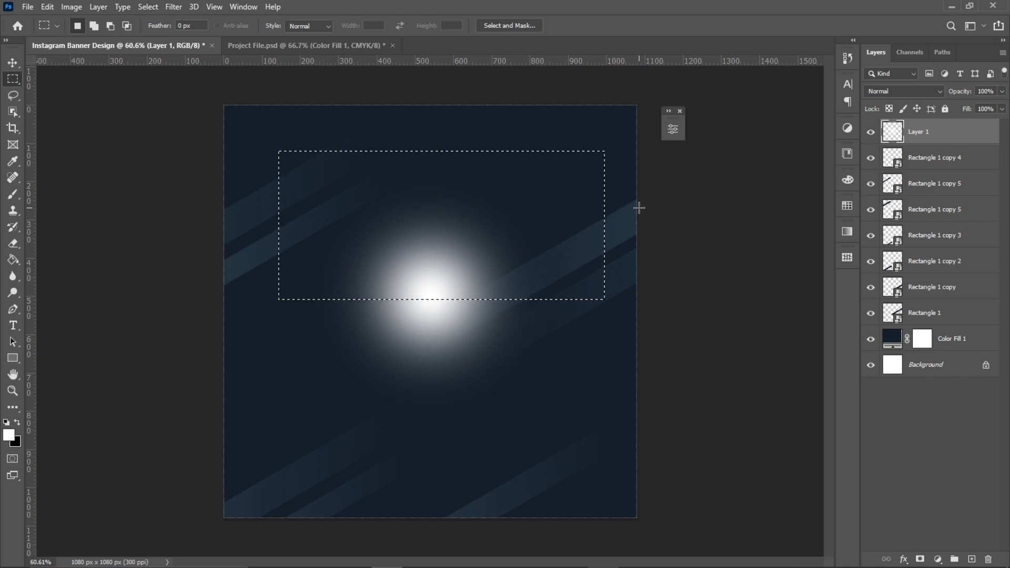
pyautogui.press('Delete')
pyautogui.hotkey('ctrl', 'd')
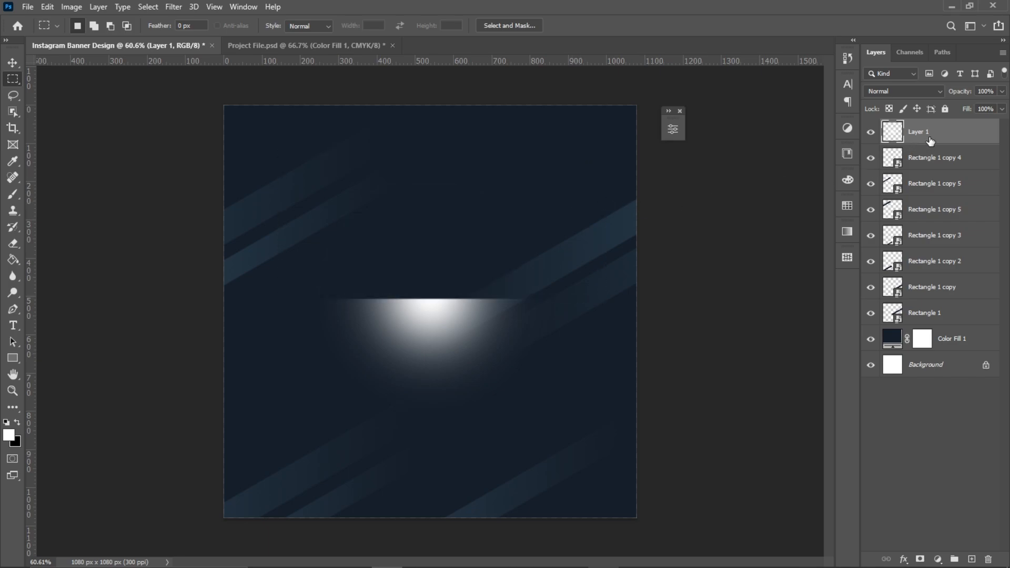
# Flatten the half glow to about 11% of its height to form a thin horizontal light streak.
pyautogui.hotkey('ctrl', 't')
pyautogui.scroll(3, 429, 297)
pyautogui.moveTo(427, 295); pyautogui.dragTo(439, 439)
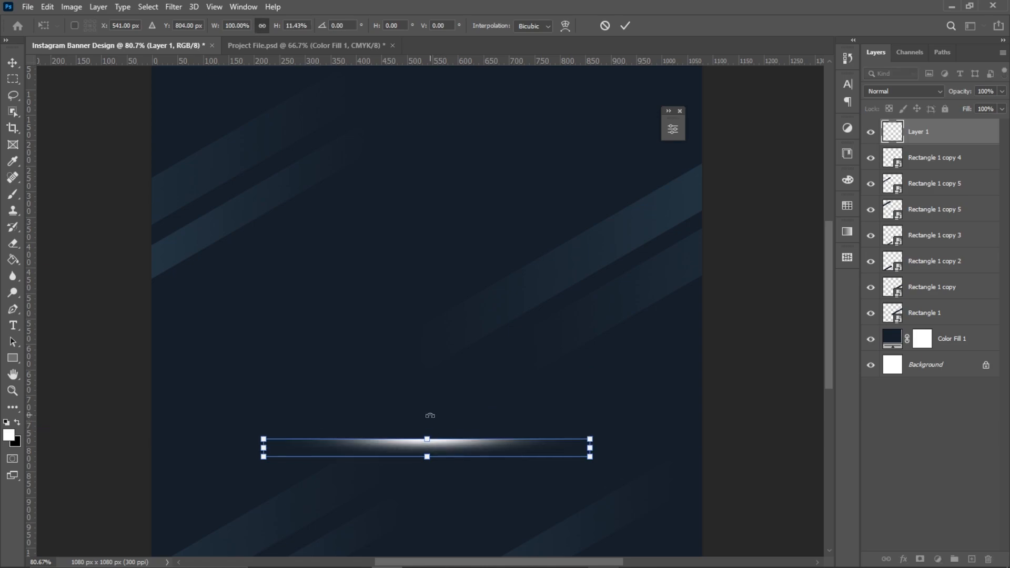
pyautogui.press('Return')
pyautogui.press('m')
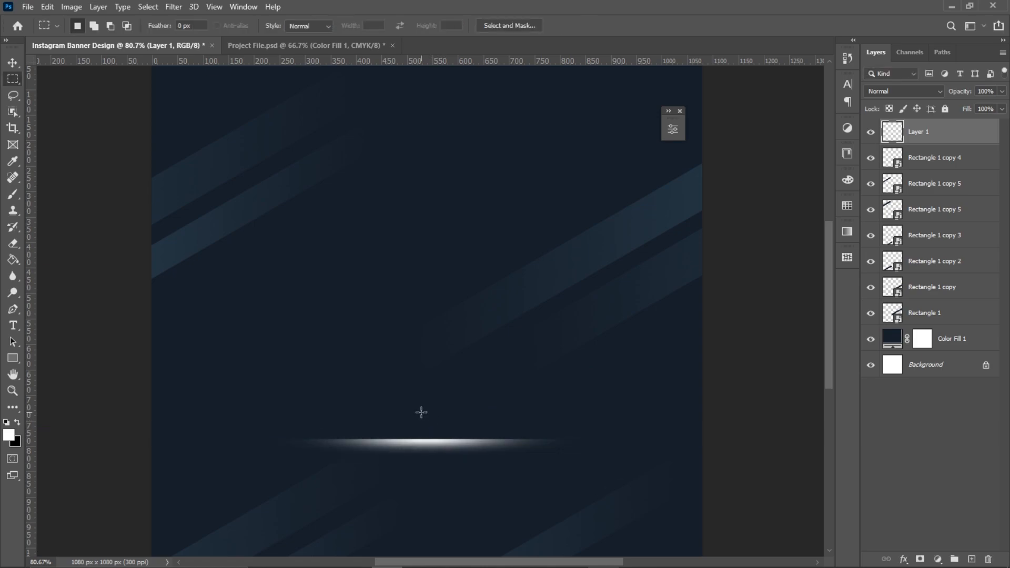
# Rotate the light streak to -30°, narrow it to about 75% width and place it below the upper-left stripes.
pyautogui.click(13, 67)
pyautogui.moveTo(424, 460); pyautogui.dragTo(325, 333)
pyautogui.hotkey('ctrl', 't')
pyautogui.moveTo(508, 359); pyautogui.dragTo(454, 300)
pyautogui.moveTo(470, 266); pyautogui.dragTo(400, 305)
pyautogui.moveTo(307, 364); pyautogui.dragTo(271, 341)
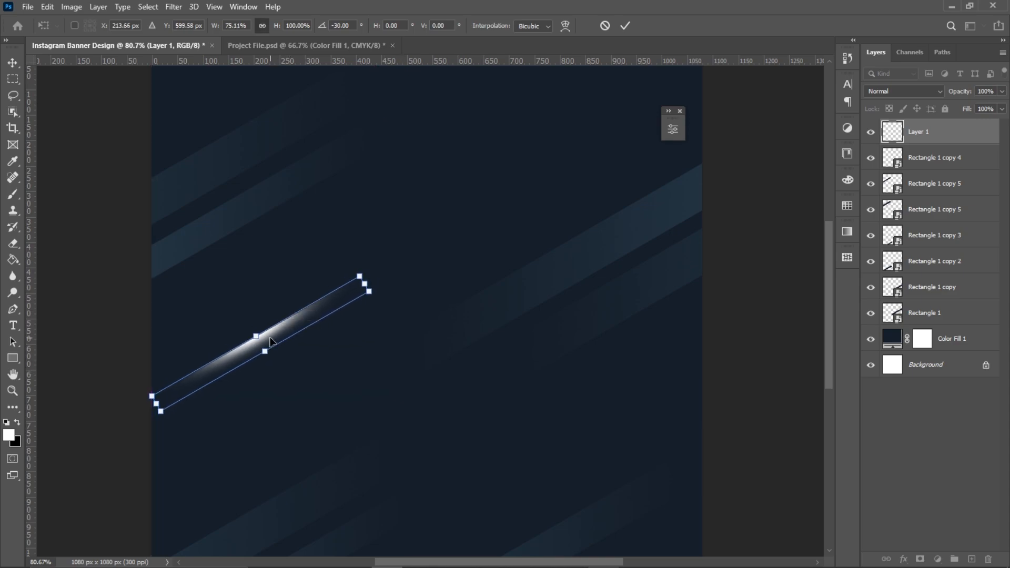
pyautogui.press('Return')
# Reduce the light streak layer's opacity to 47%.
pyautogui.rightClick(922, 140)
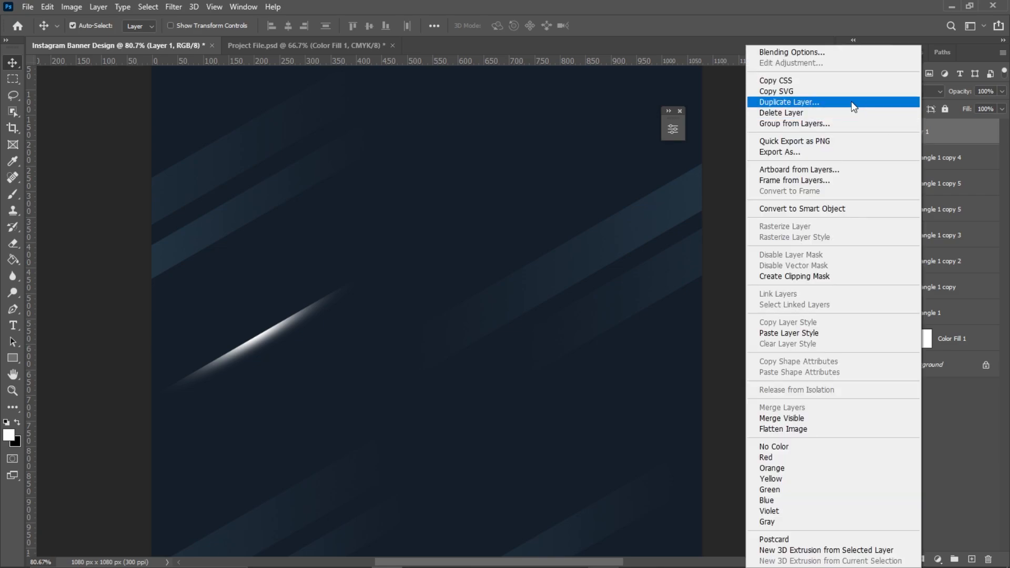
pyautogui.click(1004, 94)
pyautogui.click(1003, 93)
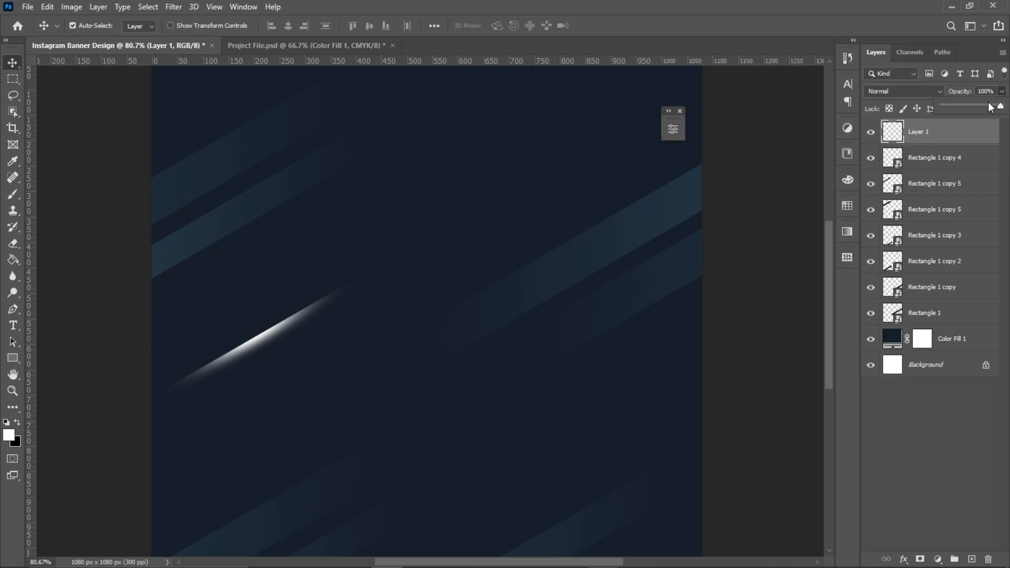
# Duplicate the light streak and place the copy, slightly smaller, in the upper-right area above the right-hand stripes.
pyautogui.rightClick(952, 131)
pyautogui.click(824, 102)
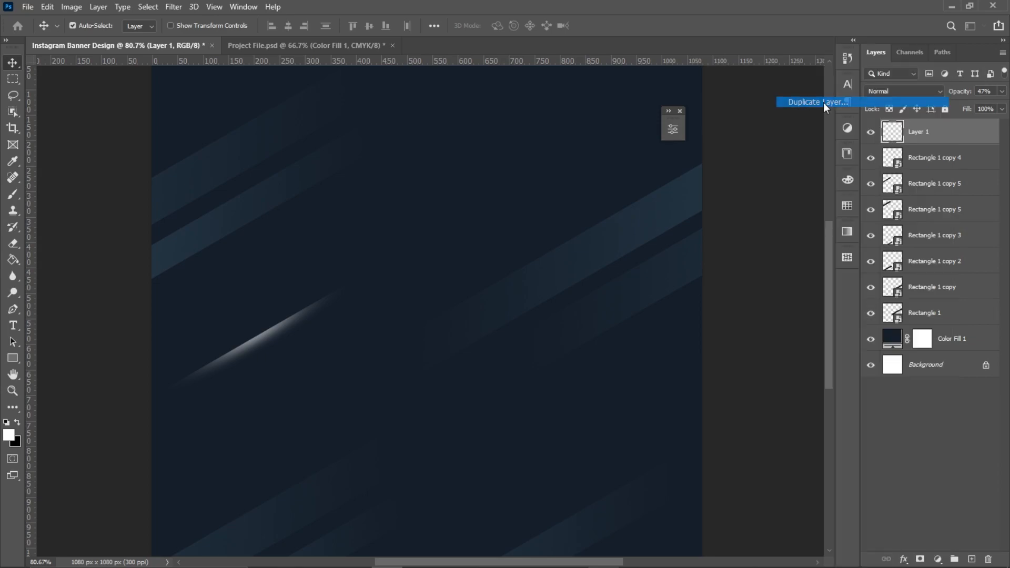
pyautogui.click(626, 148)
pyautogui.scroll(-2, 618, 205)
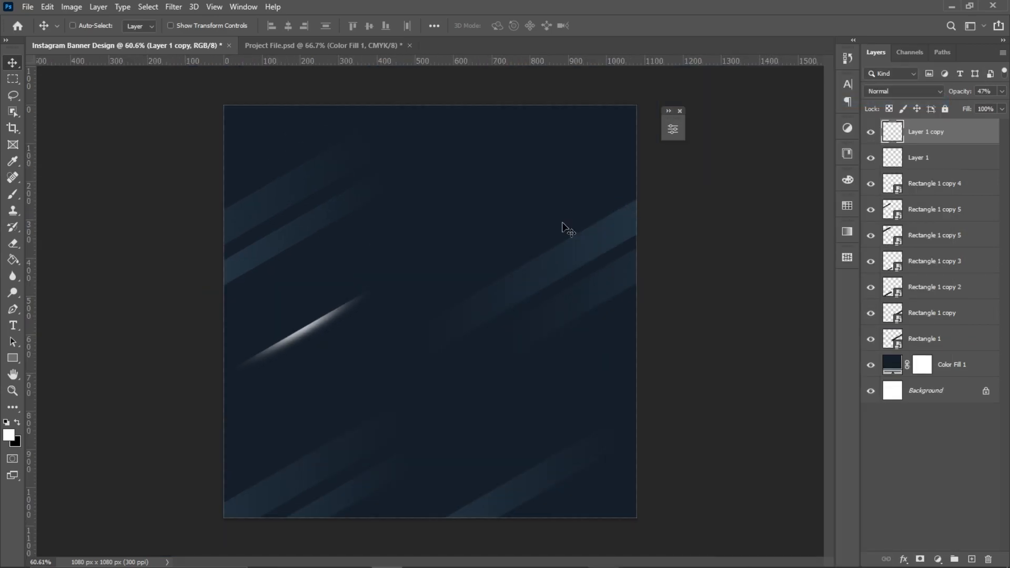
pyautogui.hotkey('ctrl', 't')
pyautogui.moveTo(333, 327)
pyautogui.mouseDown()
pyautogui.moveTo(491, 260)
pyautogui.moveTo(590, 168)
pyautogui.mouseUp()
pyautogui.moveTo(636, 125); pyautogui.dragTo(622, 133)
pyautogui.press('Return')
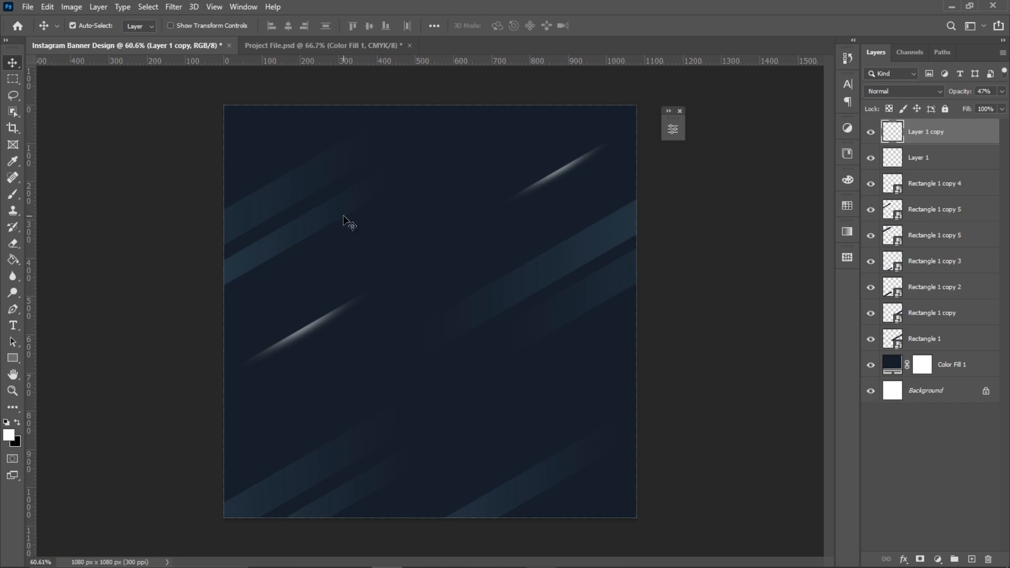
# Draw a white circle about 6 px across with the Ellipse tool, between the upper-left stripes and the left light streak.
pyautogui.click(13, 358)
pyautogui.rightClick(14, 357)
pyautogui.click(53, 358)
pyautogui.scroll(8, 302, 264)
pyautogui.moveTo(246, 269); pyautogui.dragTo(252, 276)
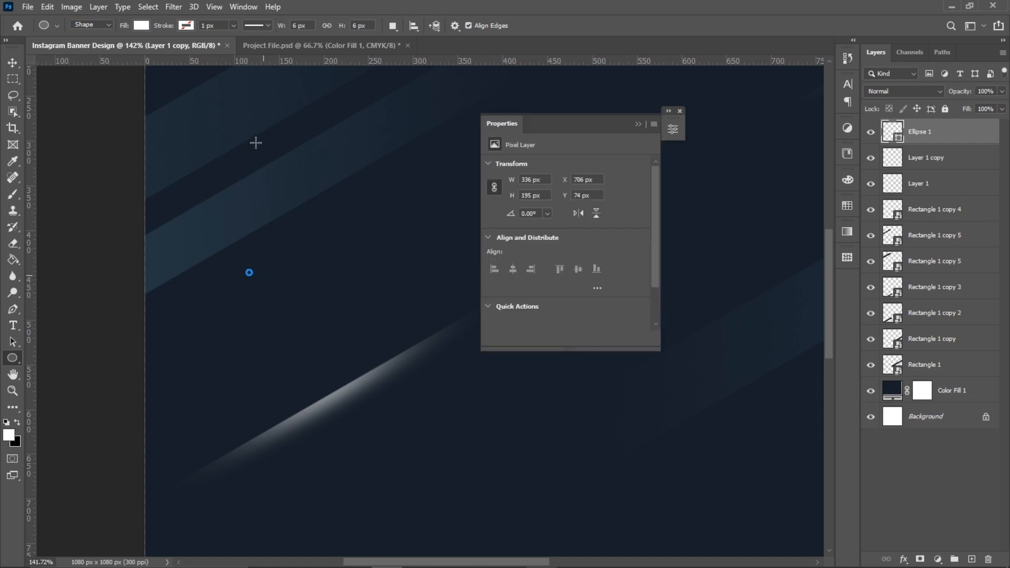
pyautogui.click(640, 125)
pyautogui.click(13, 61)
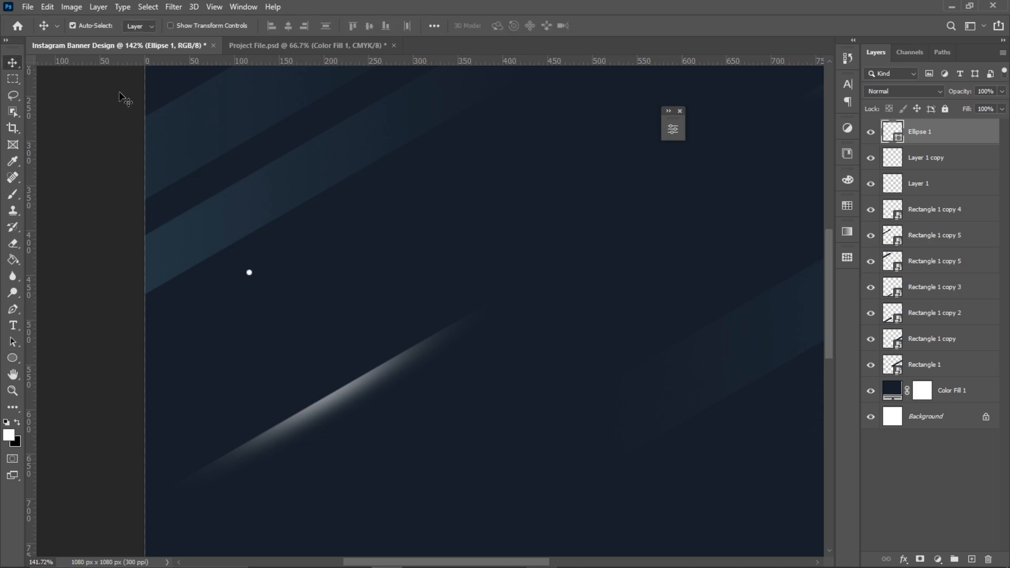
# Copy the small dot sideways into an evenly spaced row of six and merge the dots into one shape.
pyautogui.scroll(5, 197, 255)
pyautogui.moveTo(309, 301); pyautogui.dragTo(537, 301)
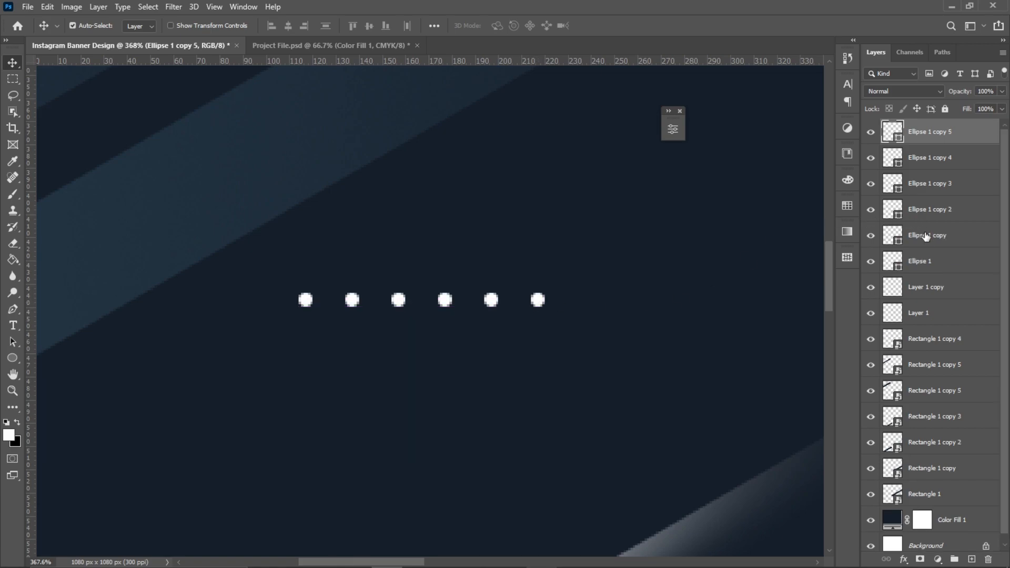
pyautogui.keyDown('shift'); pyautogui.click(928, 260); pyautogui.keyUp('shift')
pyautogui.rightClick(925, 261)
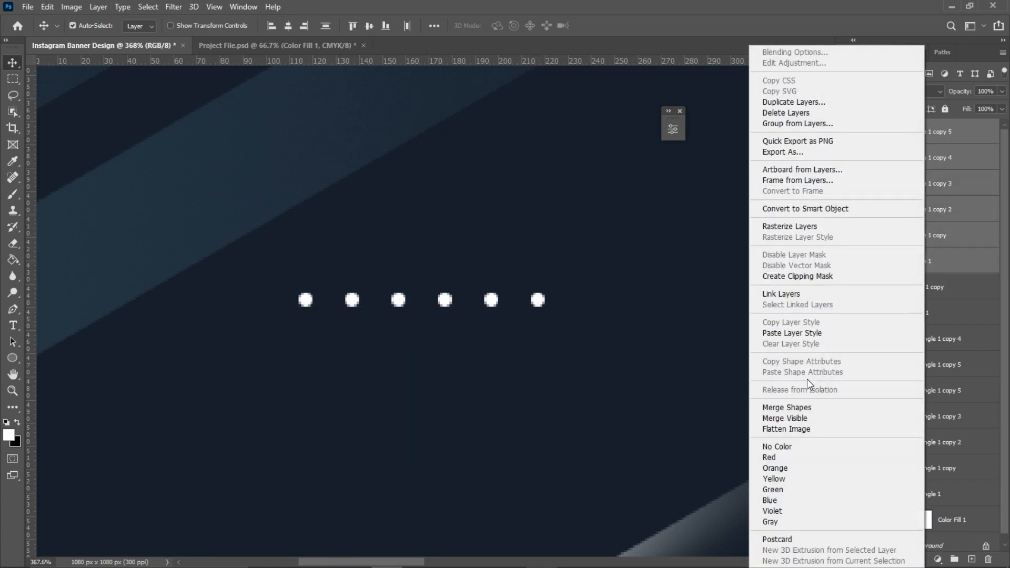
pyautogui.click(808, 408)
# Copy the dot row downward to build a grid of four rows and merge the rows into one shape.
pyautogui.moveTo(538, 296); pyautogui.dragTo(538, 411)
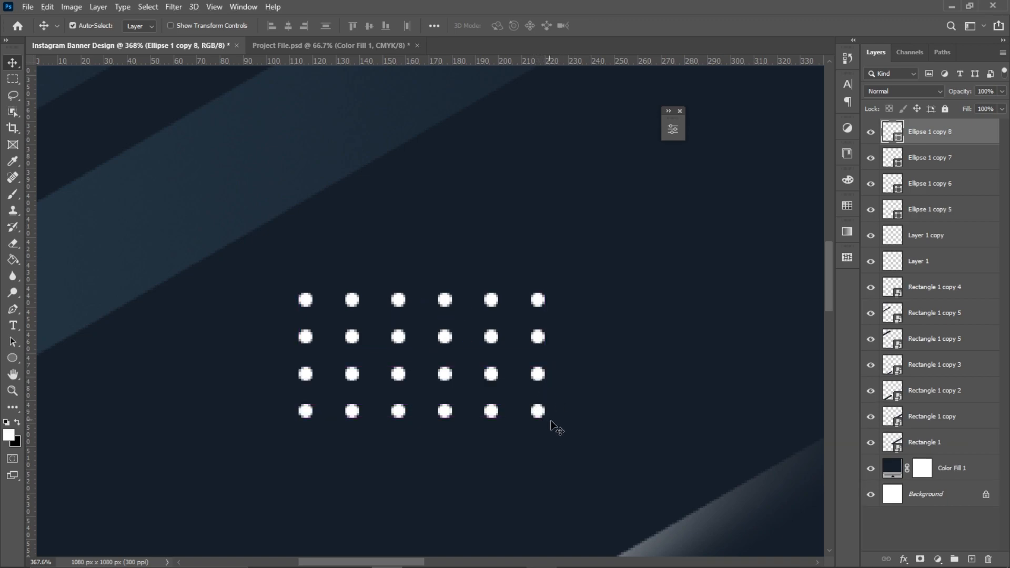
pyautogui.hotkey('ctrl', '0')
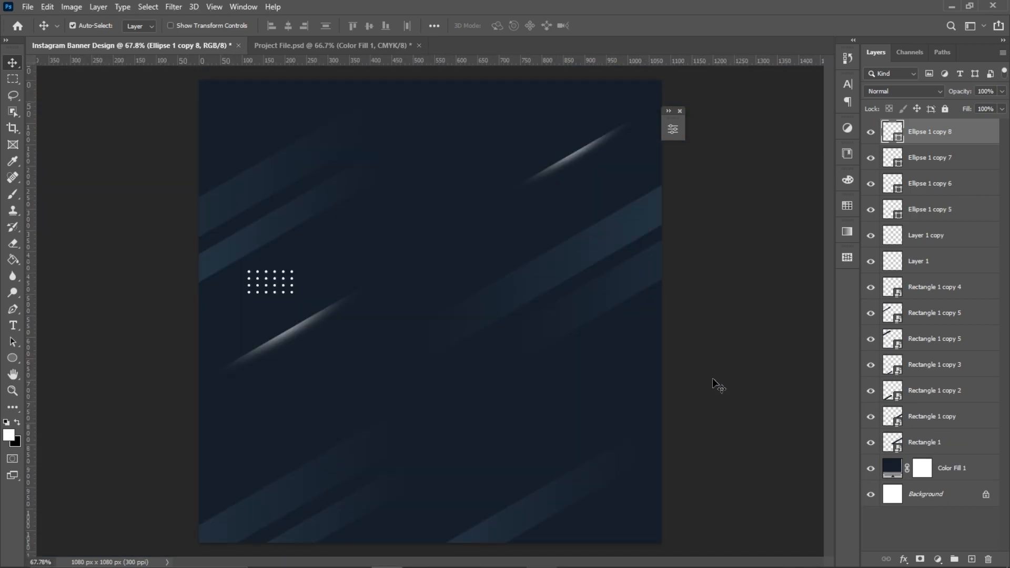
pyautogui.keyDown('shift'); pyautogui.click(936, 209); pyautogui.keyUp('shift')
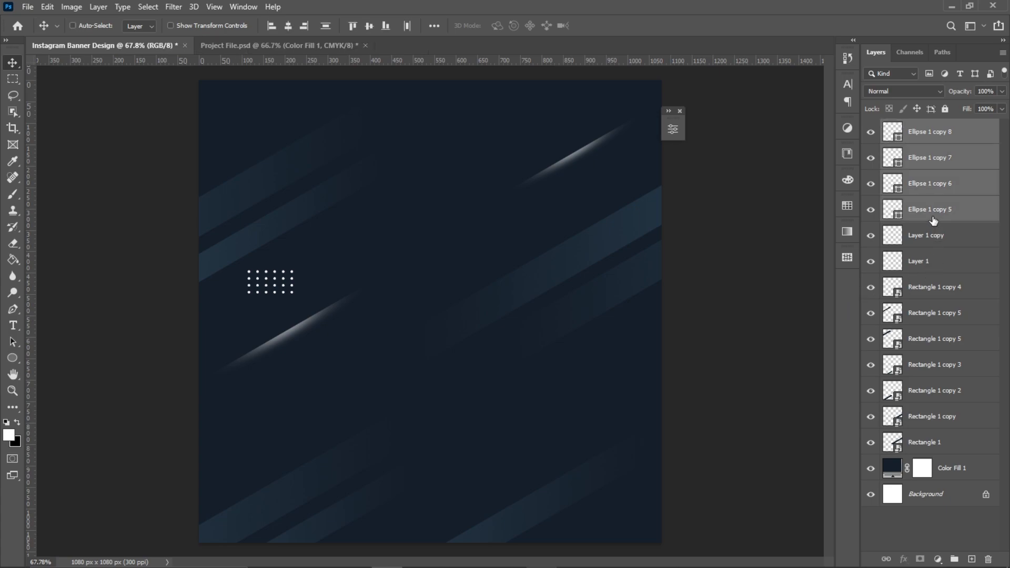
pyautogui.hotkey('ctrl', 'r')
pyautogui.hotkey('ctrl', 'r')
pyautogui.hotkey('ctrl', 't')
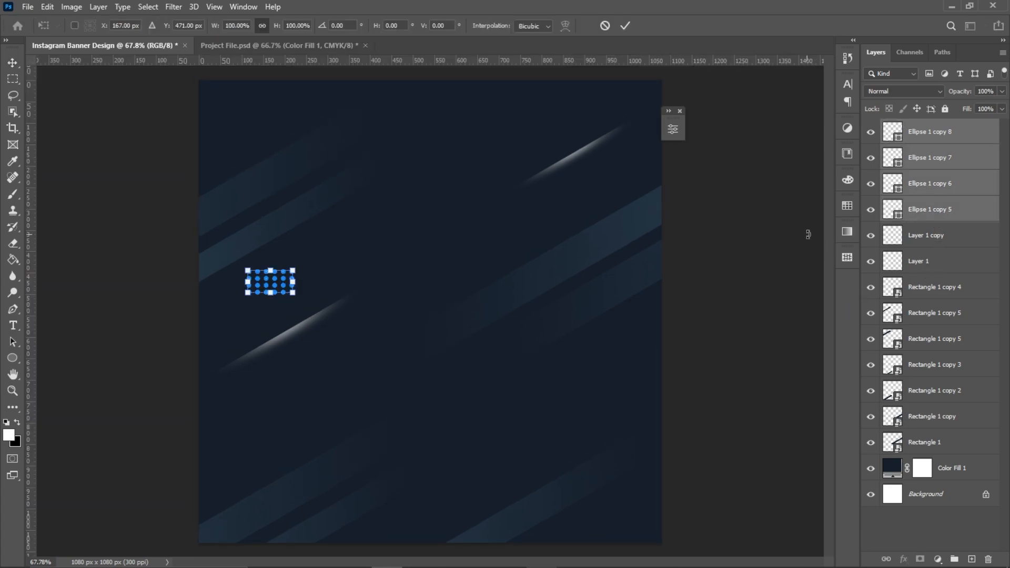
pyautogui.click(943, 216)
pyautogui.keyDown('shift'); pyautogui.click(946, 138); pyautogui.keyUp('shift')
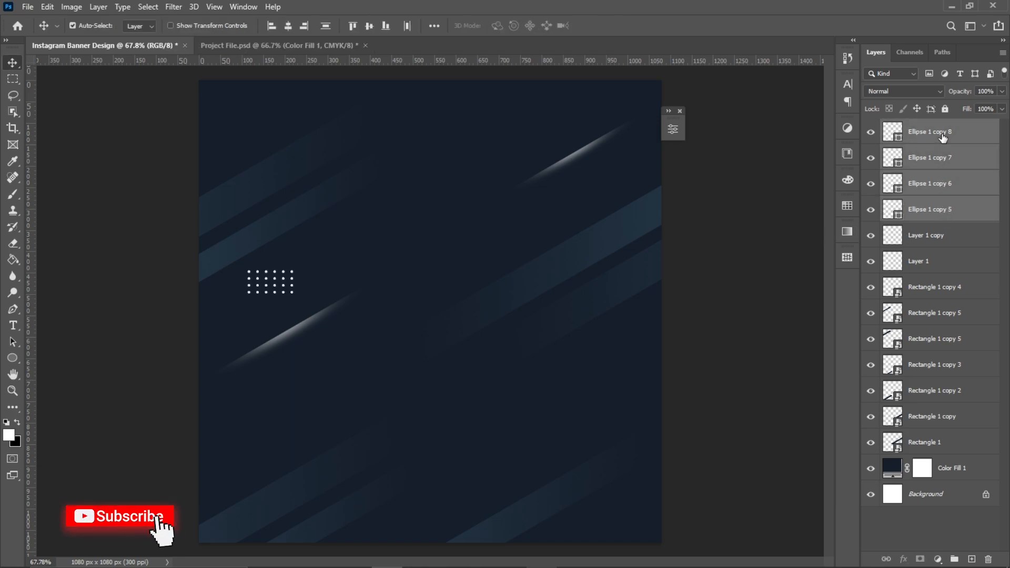
pyautogui.rightClick(946, 140)
pyautogui.click(821, 408)
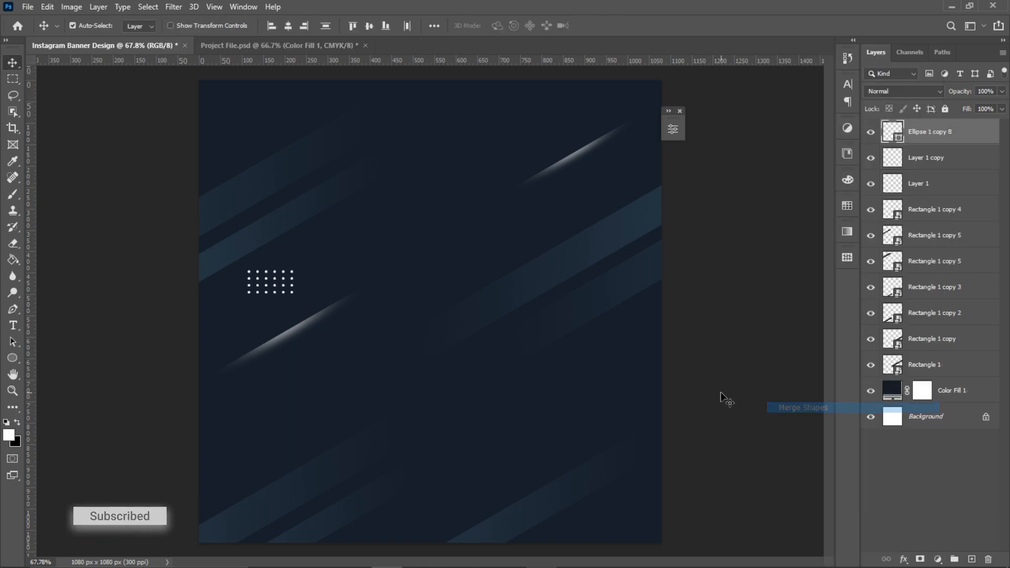
# Move the dot grid below the left light streak, just above the lower-left stripes.
pyautogui.hotkey('ctrl', 't')
pyautogui.scroll(3, 237, 310)
pyautogui.moveTo(260, 316); pyautogui.dragTo(273, 220)
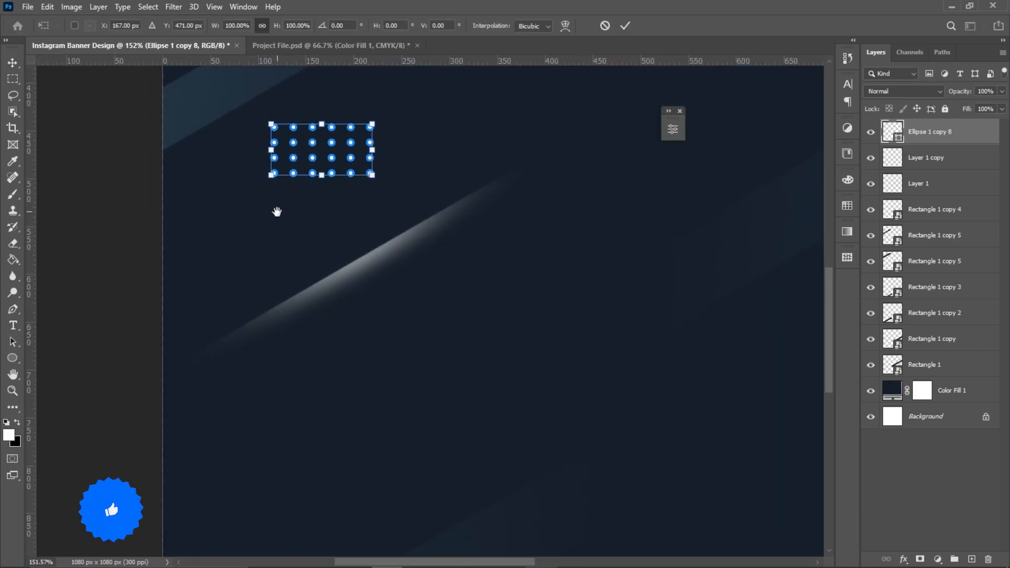
pyautogui.moveTo(333, 165); pyautogui.dragTo(282, 230)
pyautogui.press('Return')
pyautogui.hotkey('ctrl', '0')
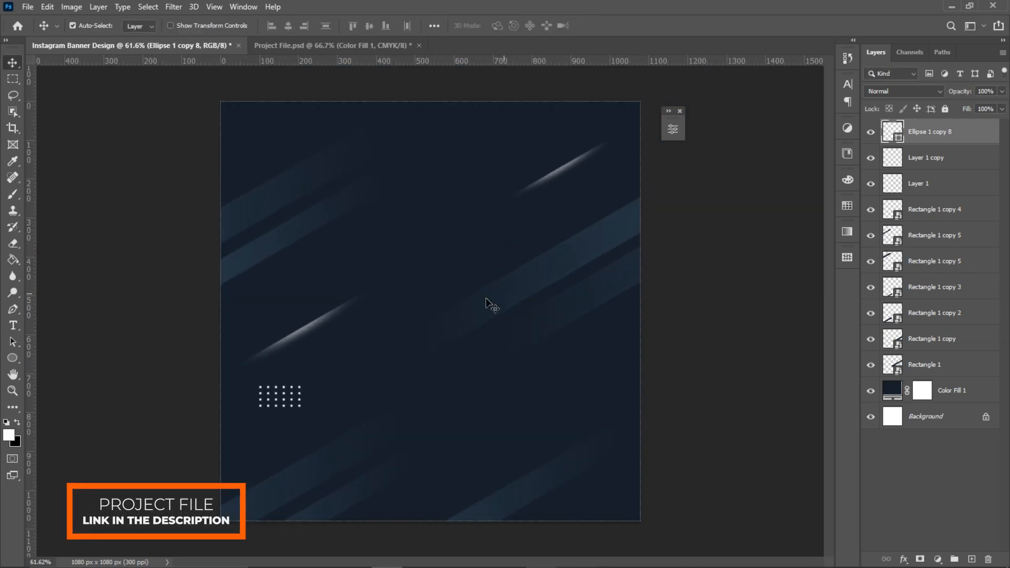
# Duplicate the dot grid and place the copy just below the upper-right light streak.
pyautogui.rightClick(945, 146)
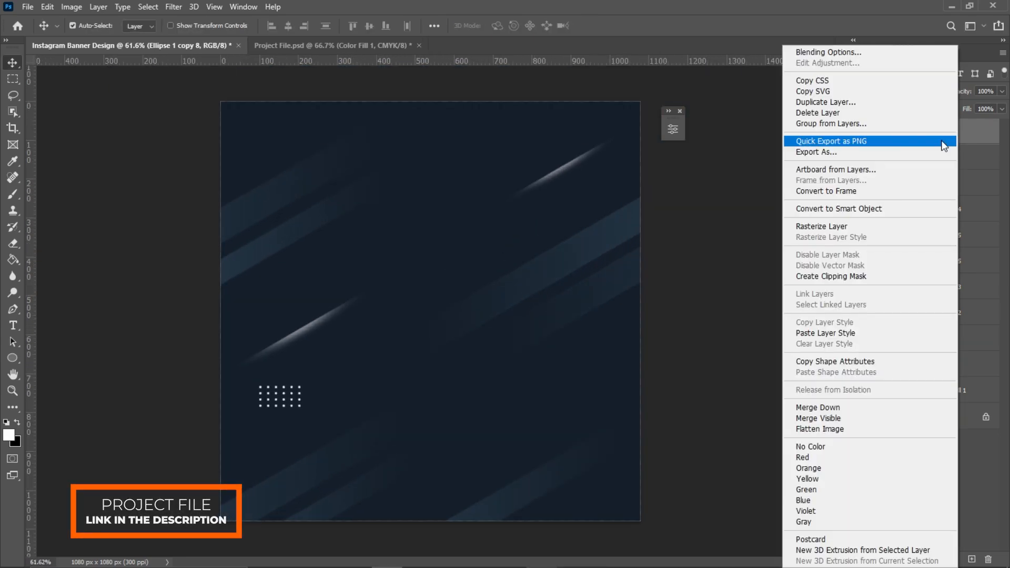
pyautogui.click(826, 102)
pyautogui.click(609, 149)
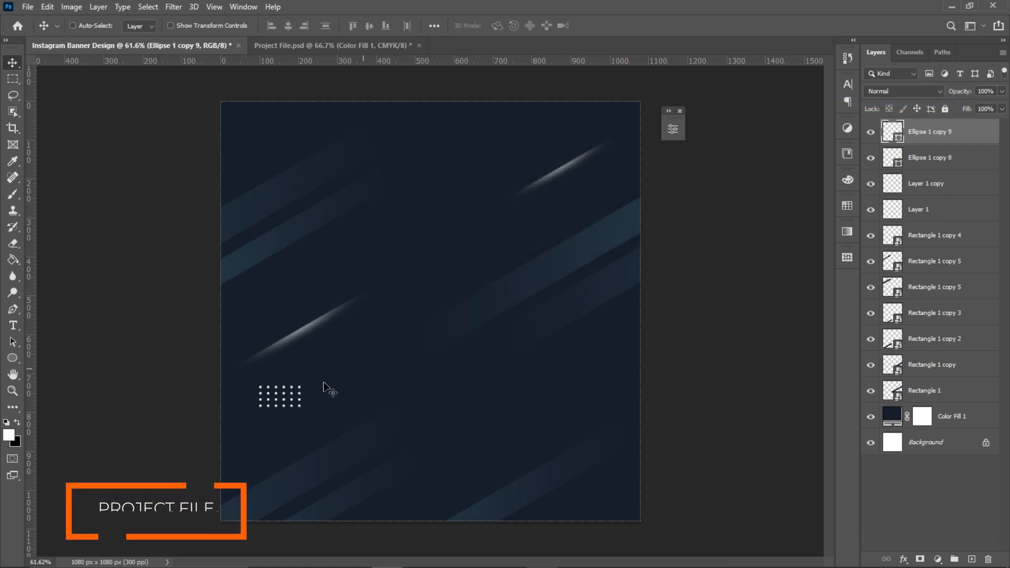
pyautogui.hotkey('ctrl', 't')
pyautogui.moveTo(286, 394)
pyautogui.mouseDown()
pyautogui.moveTo(476, 286)
pyautogui.moveTo(605, 198)
pyautogui.moveTo(608, 175)
pyautogui.moveTo(582, 182)
pyautogui.moveTo(596, 185)
pyautogui.moveTo(581, 194)
pyautogui.mouseUp()
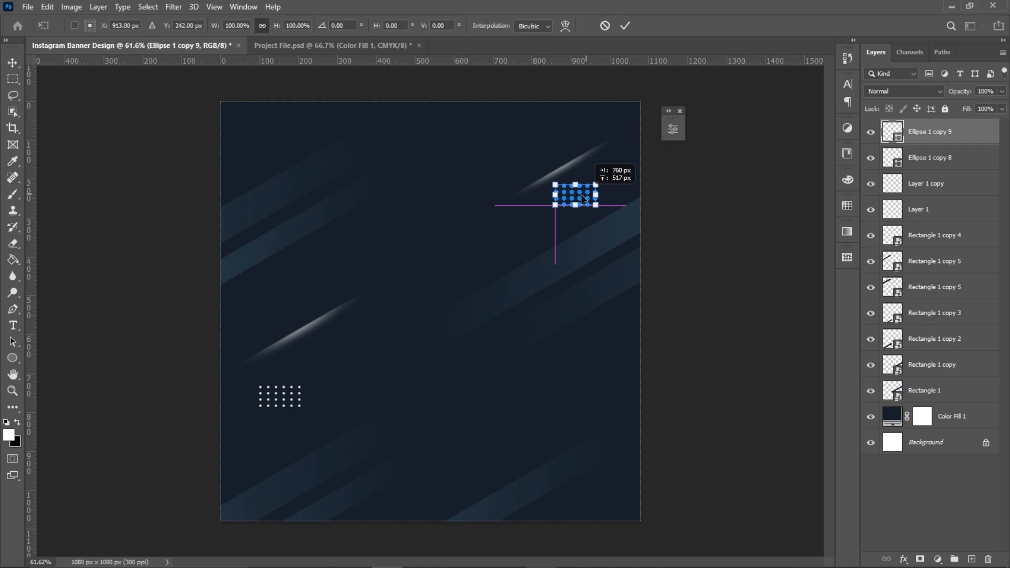
pyautogui.press('Return')
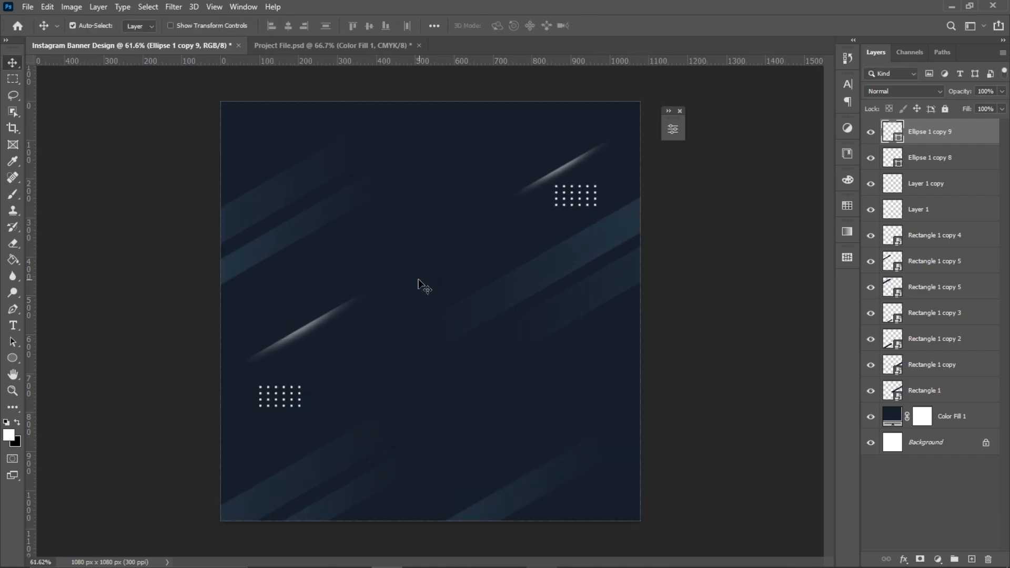
# Draw a white circle about 744 px across in the lower-right part of the canvas, reaching its right edge.
pyautogui.click(11, 359)
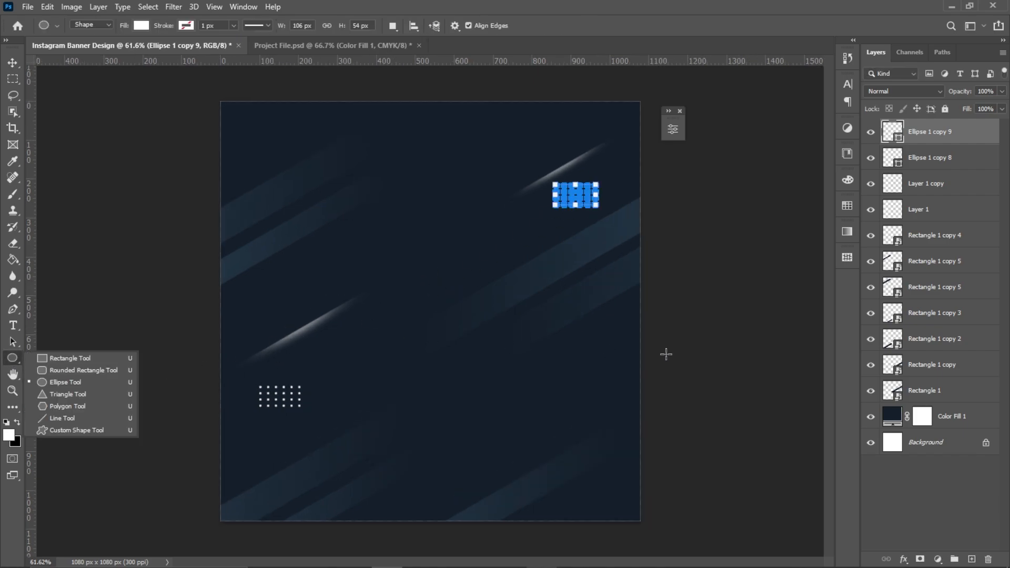
pyautogui.click(878, 496)
pyautogui.moveTo(354, 221)
pyautogui.mouseDown()
pyautogui.moveTo(690, 498)
pyautogui.moveTo(720, 510)
pyautogui.mouseUp()
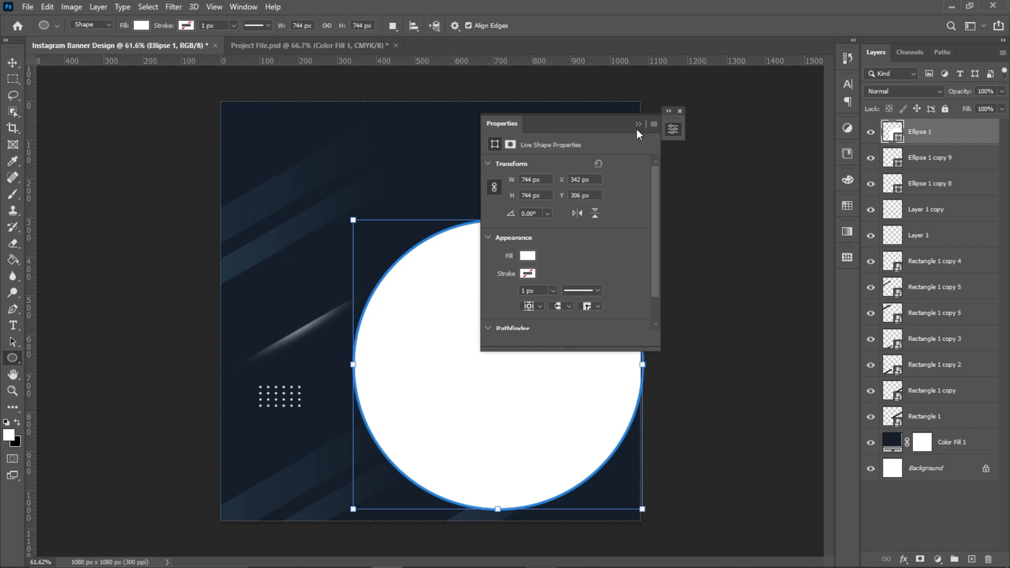
pyautogui.click(637, 126)
pyautogui.click(13, 62)
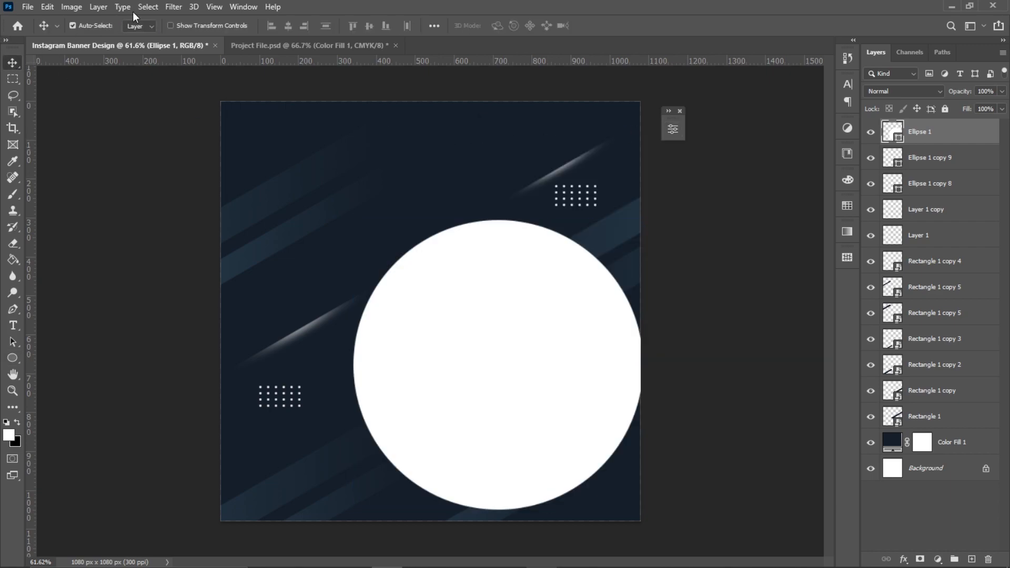
# Centre the large white circle horizontally and vertically on the canvas, using a selection of the whole canvas as reference.
pyautogui.click(148, 6)
pyautogui.click(153, 18)
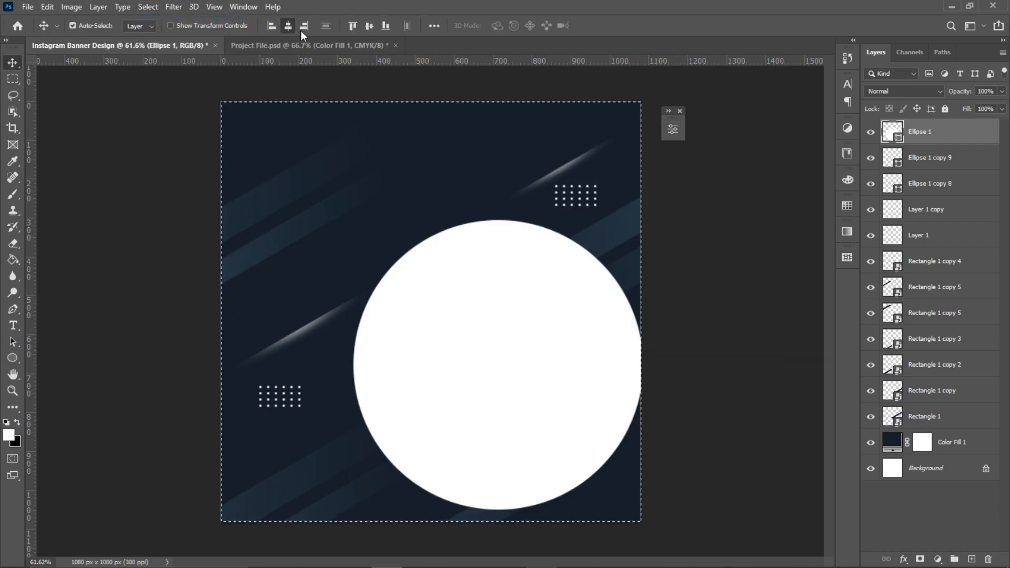
pyautogui.click(288, 26)
pyautogui.click(370, 26)
pyautogui.hotkey('ctrl', 'd')
# Remove the circle's fill and give it a linear light blue to purple gradient stroke.
pyautogui.click(13, 358)
pyautogui.click(136, 25)
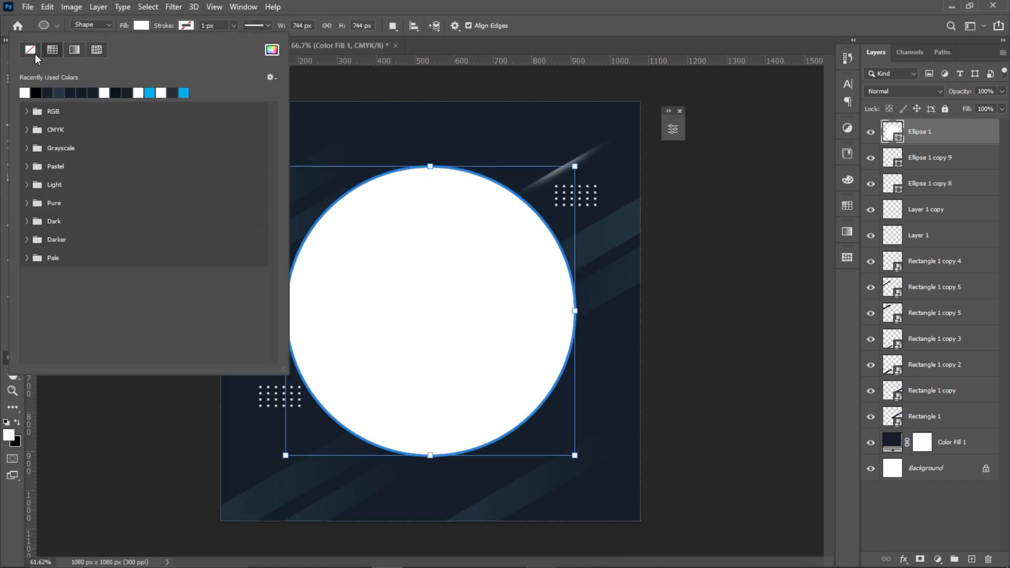
pyautogui.click(186, 25)
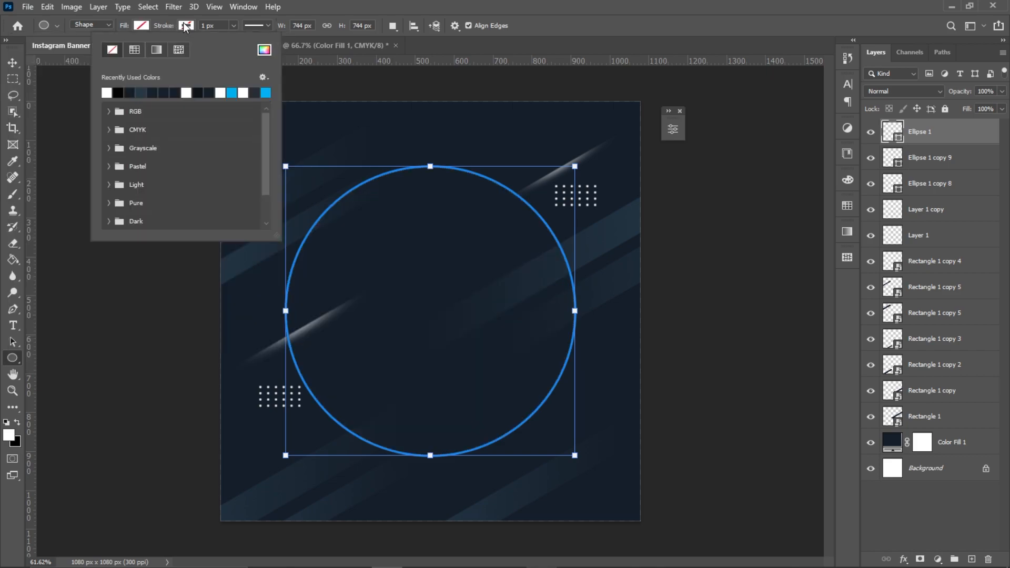
pyautogui.click(157, 49)
pyautogui.click(107, 93)
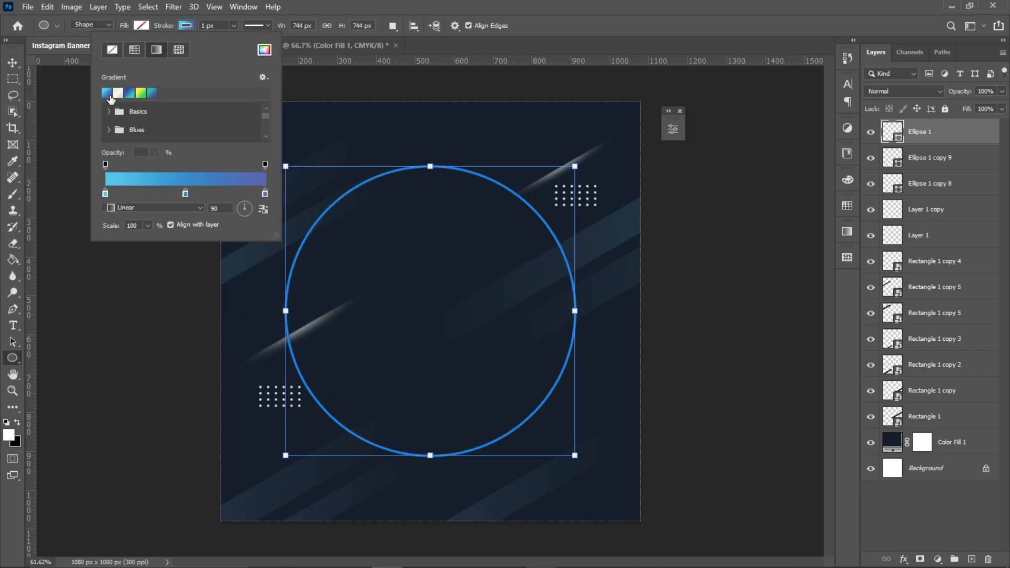
pyautogui.click(19, 63)
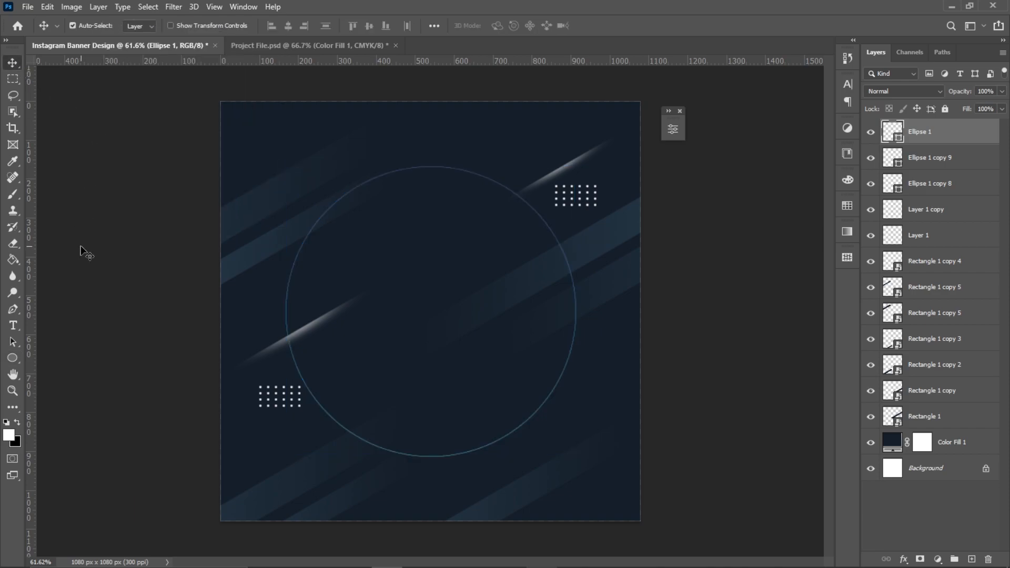
# Set the gradient ring's stroke width to 6 px.
pyautogui.click(13, 358)
pyautogui.click(203, 25)
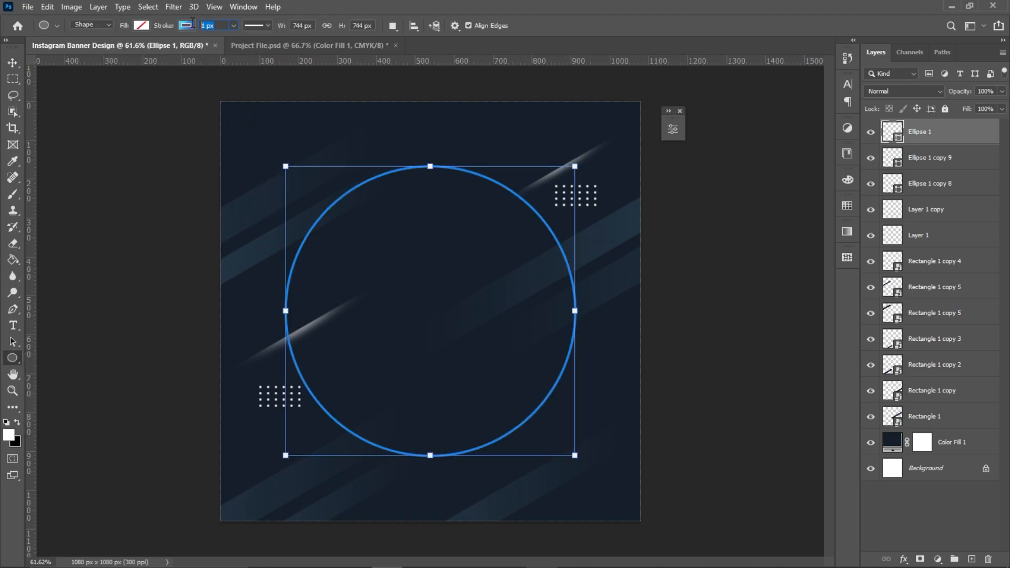
pyautogui.press('Return')
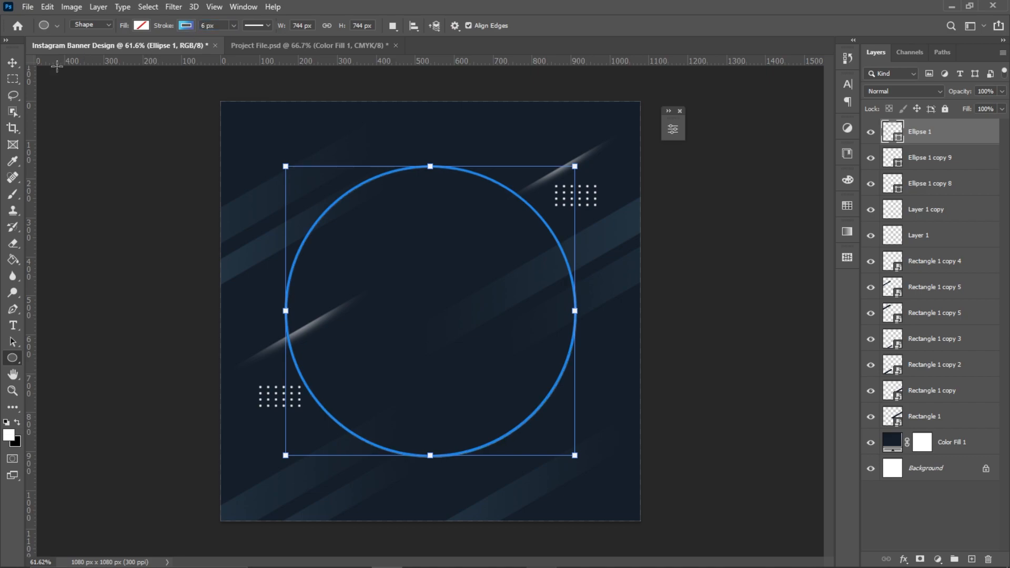
pyautogui.click(13, 63)
pyautogui.scroll(1, 244, 217)
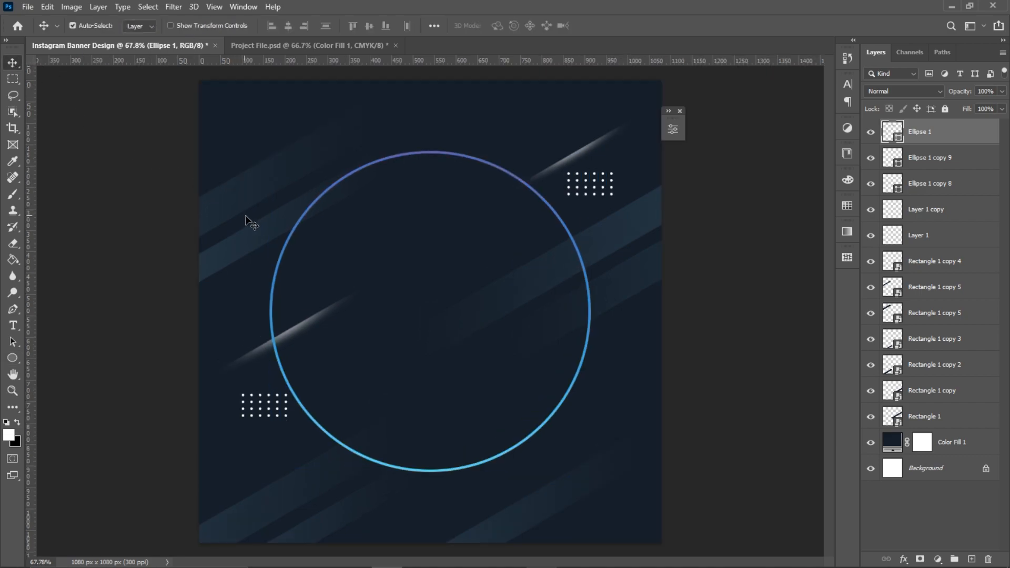
pyautogui.scroll(1, 310, 288)
pyautogui.moveTo(302, 277); pyautogui.dragTo(204, 246)
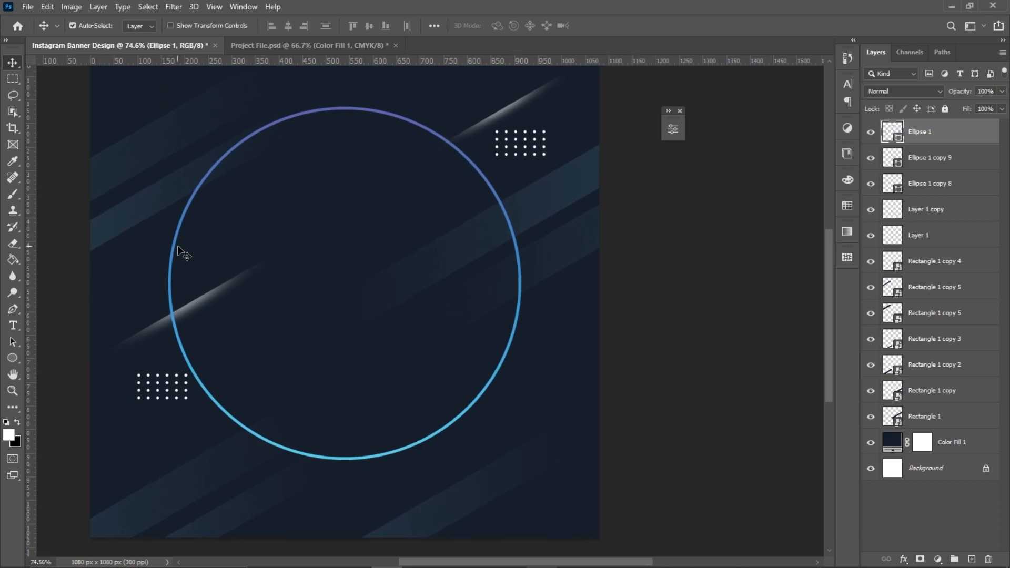
pyautogui.click(917, 162)
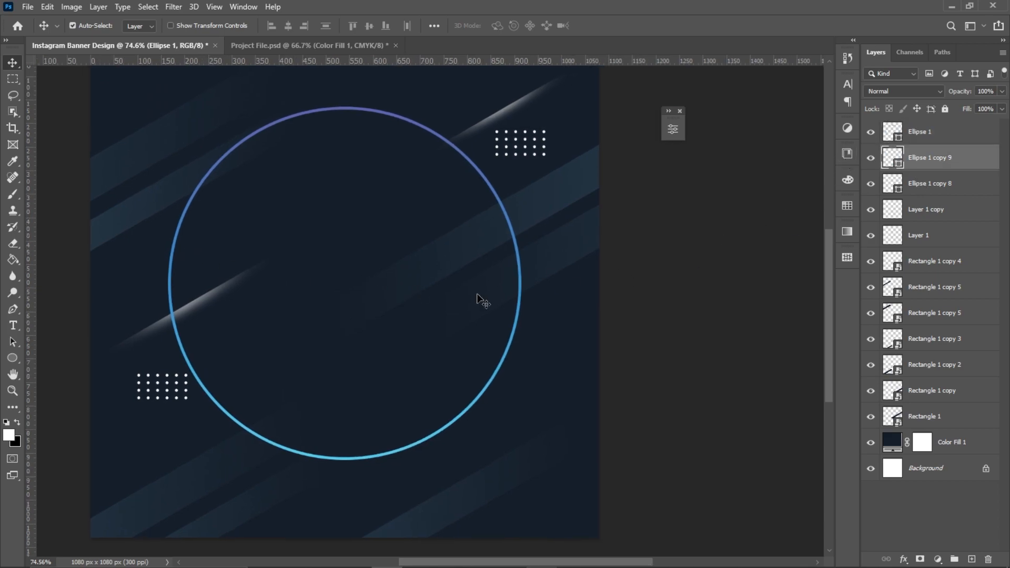
pyautogui.hotkey('ctrl', 't')
pyautogui.scroll(1, 237, 420)
# Move the lower-left dot grid slightly down and to the left, clear of the gradient ring.
pyautogui.click(950, 194)
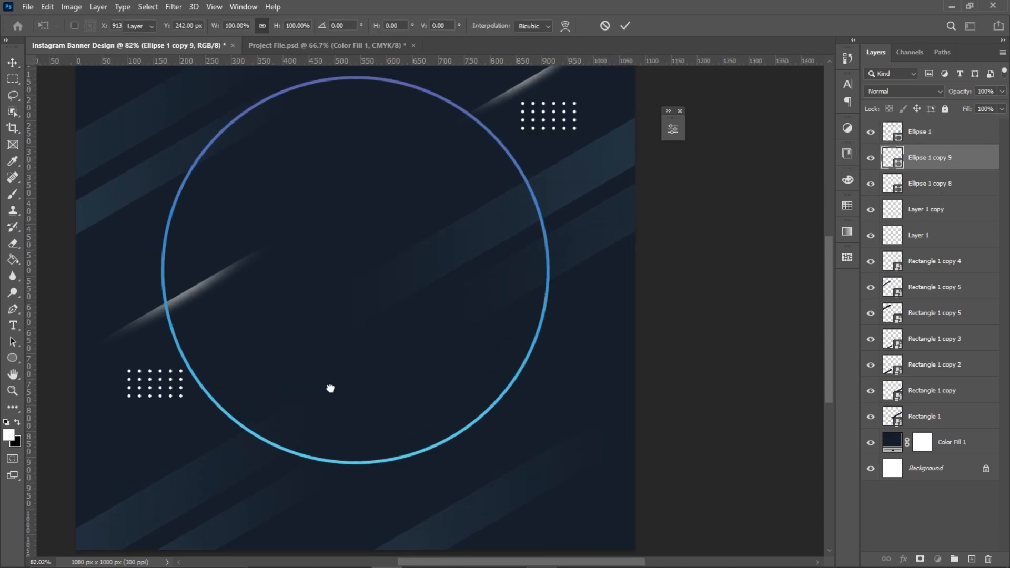
pyautogui.hotkey('ctrl', 't')
pyautogui.scroll(4, 300, 383)
pyautogui.moveTo(292, 287); pyautogui.dragTo(269, 329)
pyautogui.press('Return')
pyautogui.scroll(-4, 325, 360)
pyautogui.scroll(-3, 325, 361)
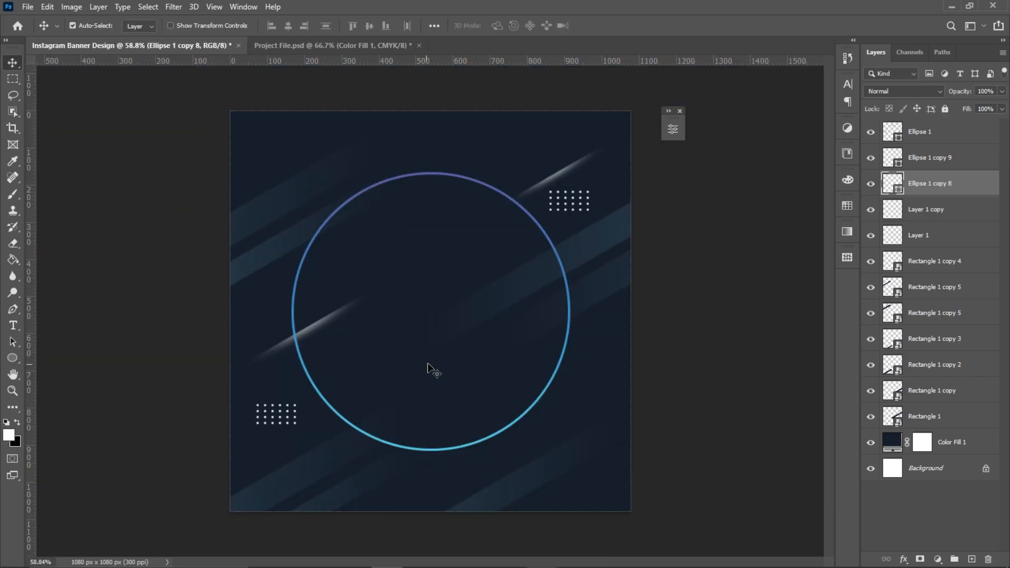
pyautogui.scroll(1, 470, 314)
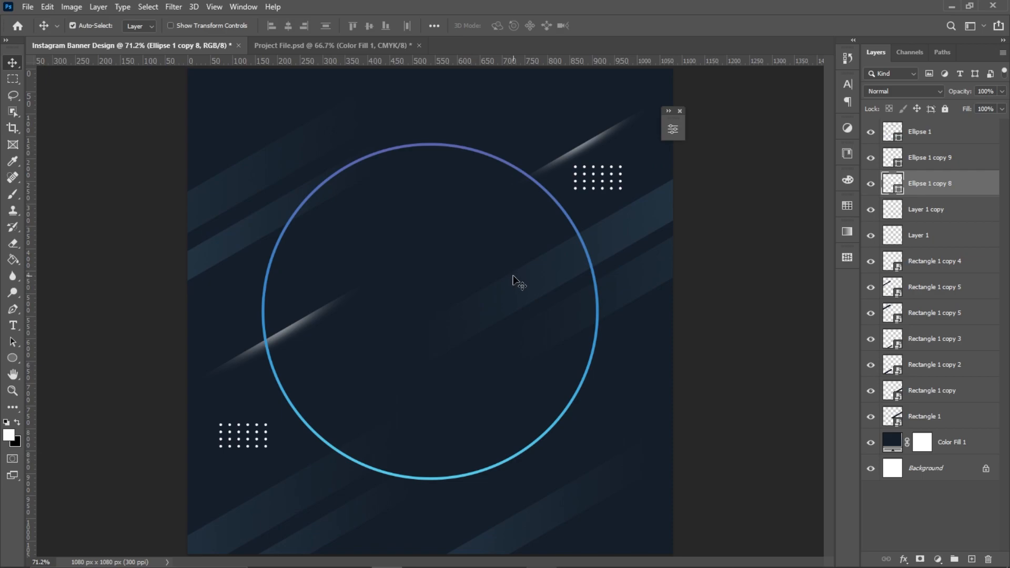
pyautogui.scroll(-1, 518, 284)
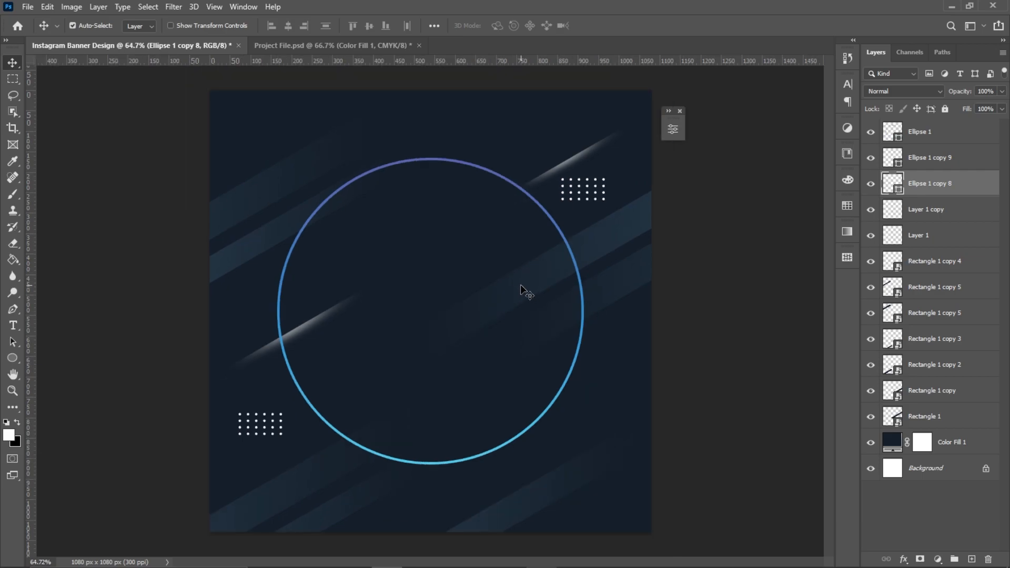
# Duplicate the gradient ring layer within the same document.
pyautogui.rightClick(937, 132)
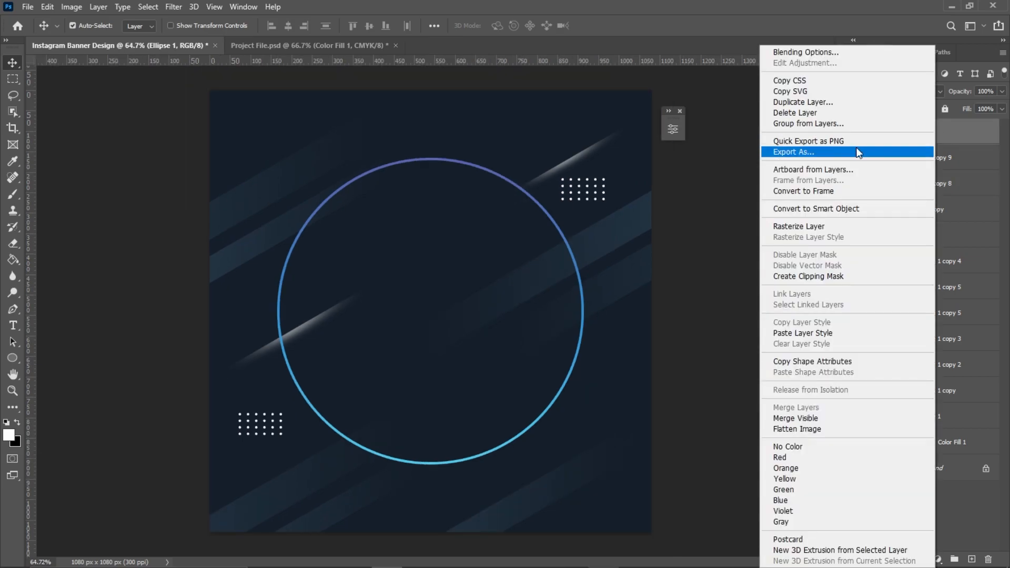
pyautogui.click(790, 99)
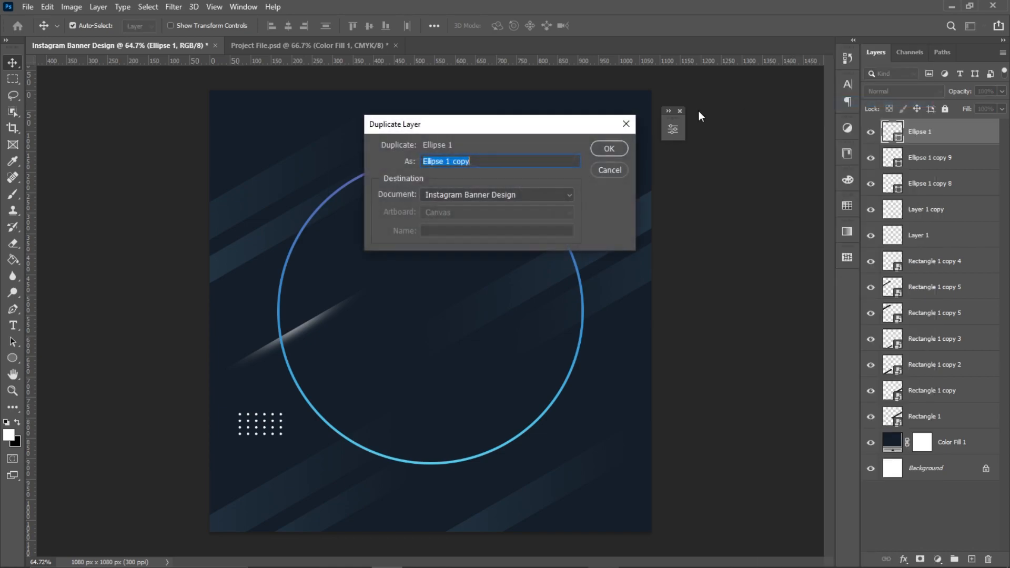
pyautogui.click(609, 148)
# Remove the stroke from the ring's copy and fill it with the linear light blue to purple gradient.
pyautogui.click(16, 359)
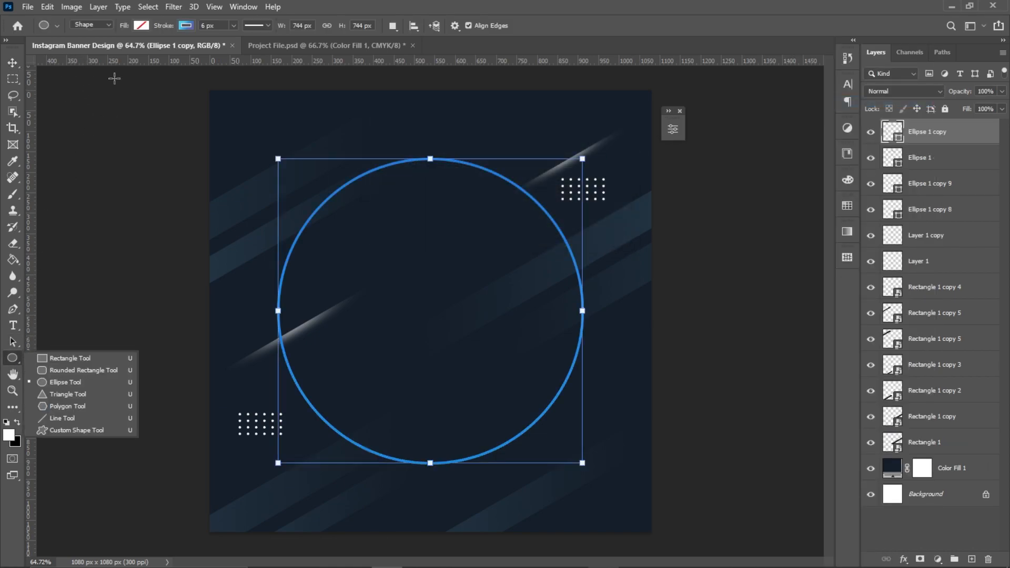
pyautogui.click(186, 25)
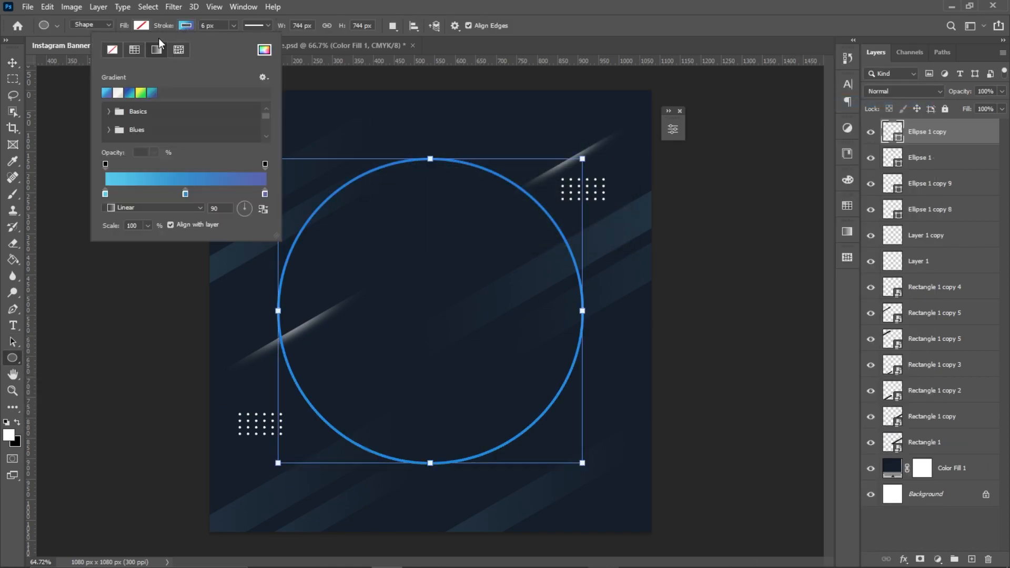
pyautogui.click(118, 50)
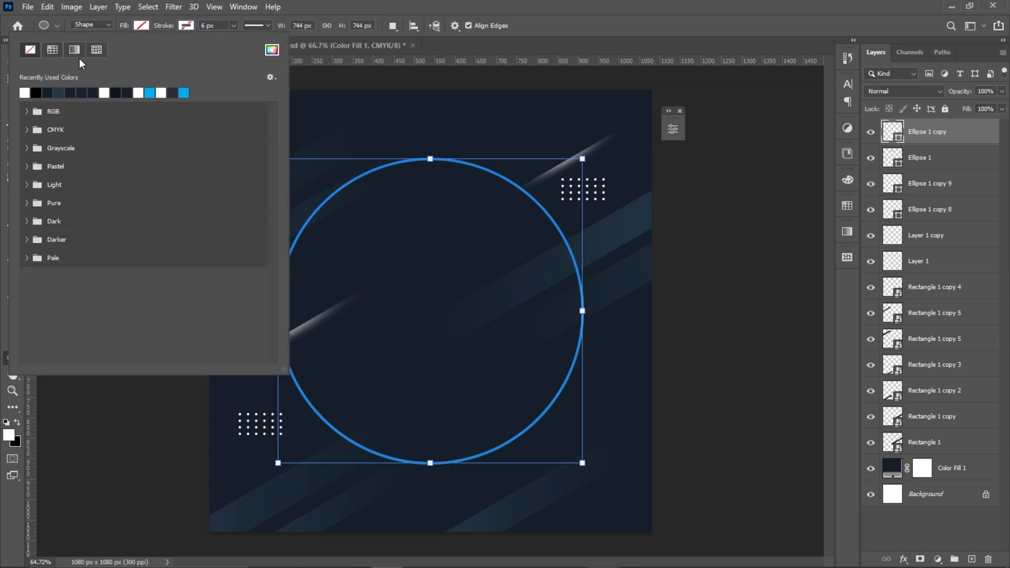
pyautogui.click(74, 50)
pyautogui.click(24, 93)
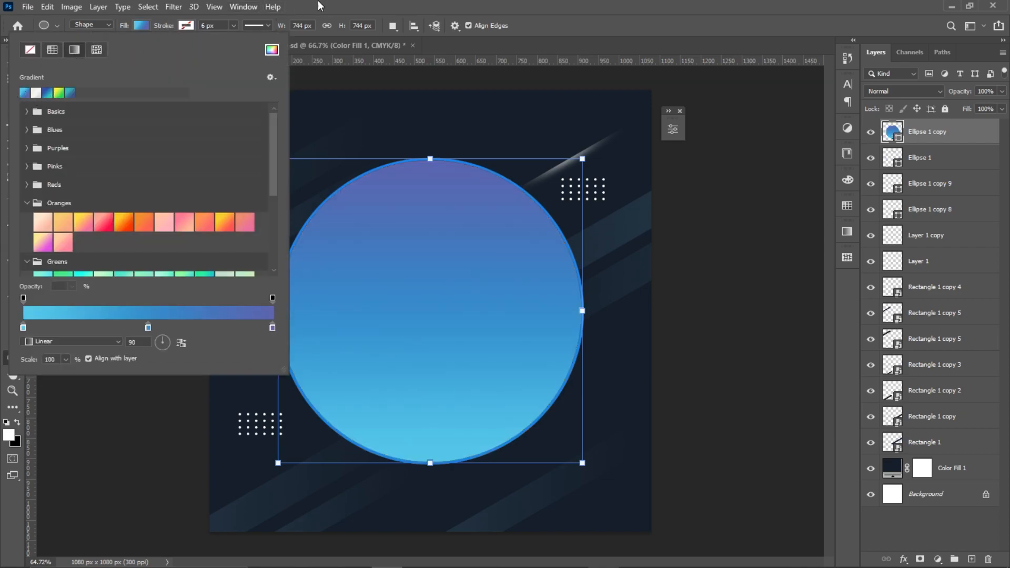
pyautogui.click(337, 1)
pyautogui.click(16, 65)
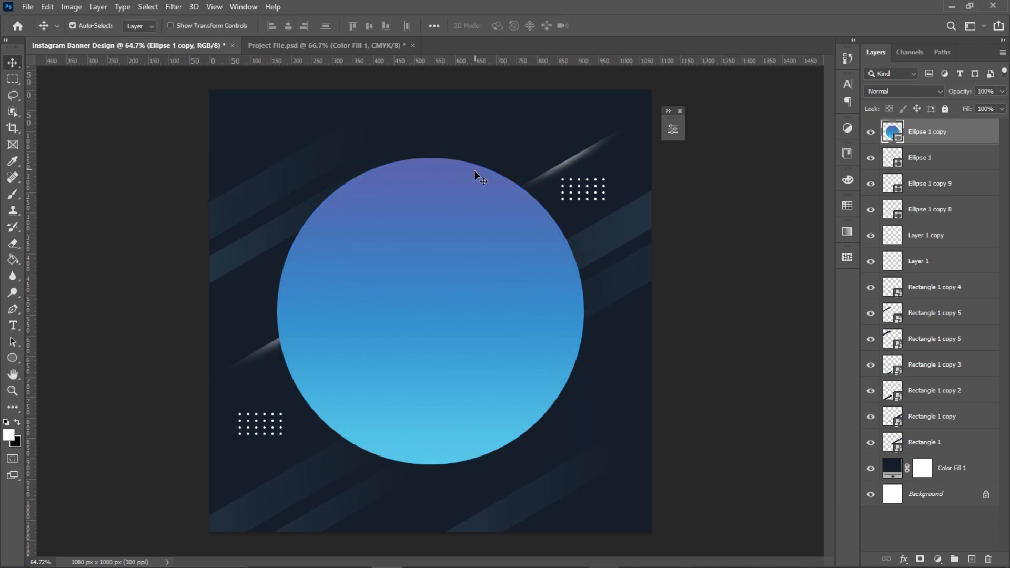
# Scale the gradient-filled circle down around its centre to about 650 px, inside the ring.
pyautogui.hotkey('ctrl', 't')
pyautogui.moveTo(583, 159); pyautogui.dragTo(562, 178)
pyautogui.press('Return')
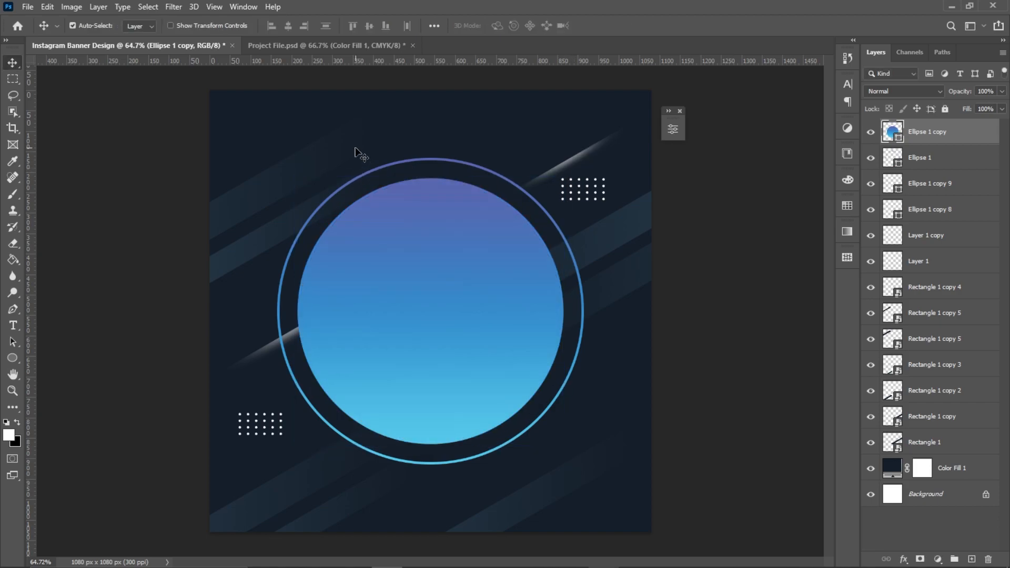
# Reverse the inner circle's gradient fill so light blue is at its top and purple at its bottom.
pyautogui.click(12, 360)
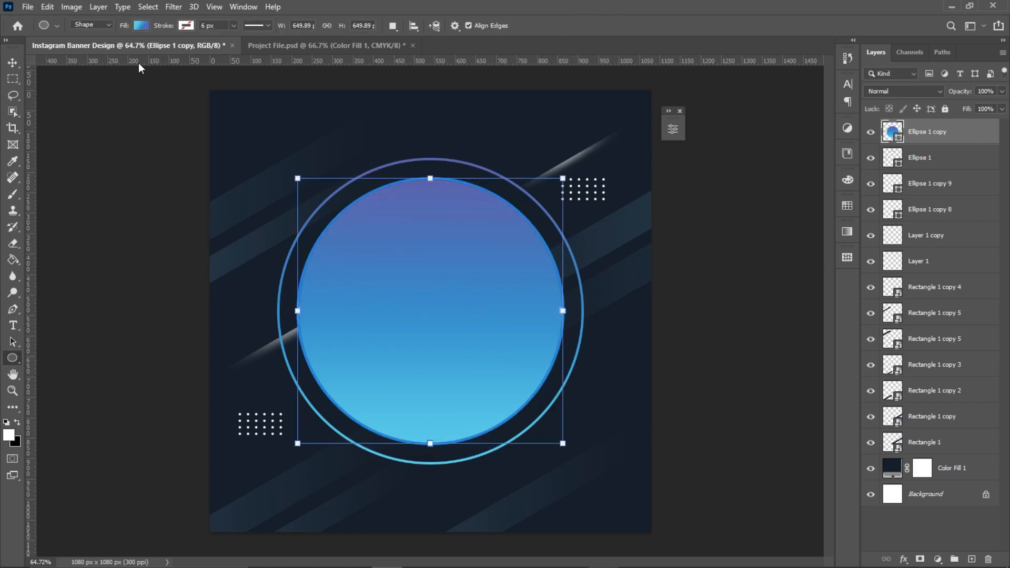
pyautogui.click(142, 26)
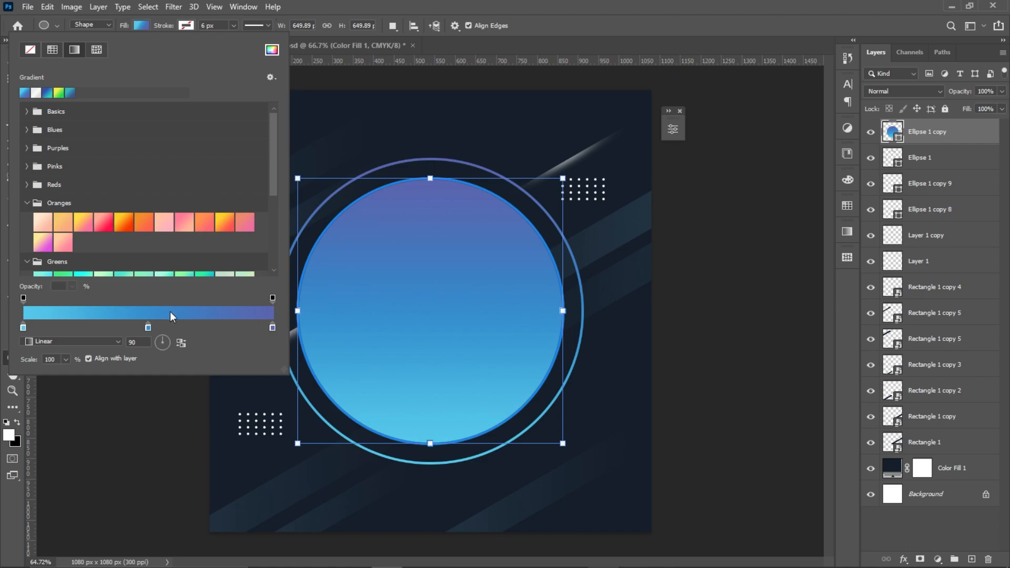
pyautogui.click(179, 344)
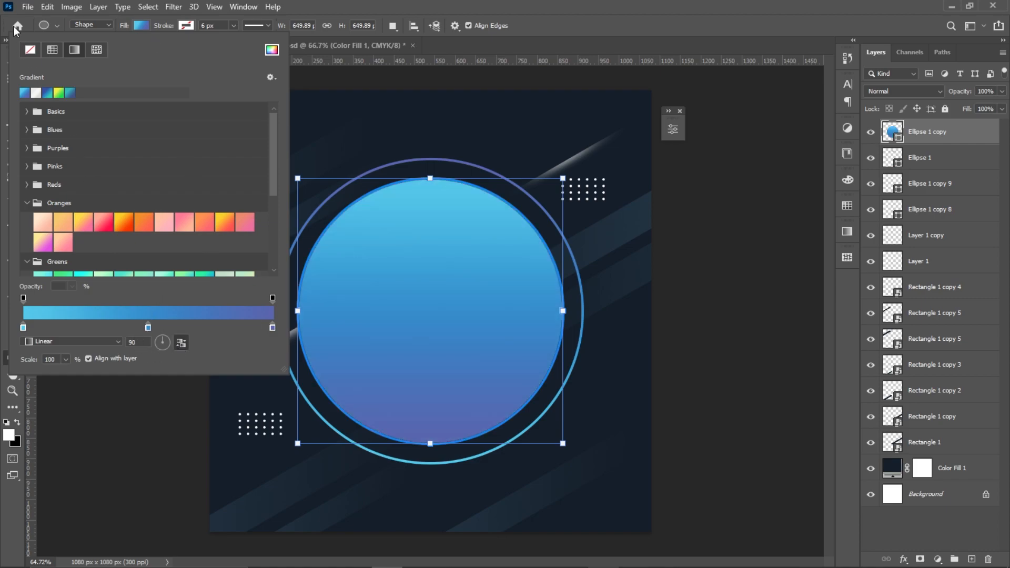
pyautogui.click(448, 43)
pyautogui.click(13, 62)
# Duplicate the gradient-filled inner circle's layer within the same document.
pyautogui.scroll(3, 426, 264)
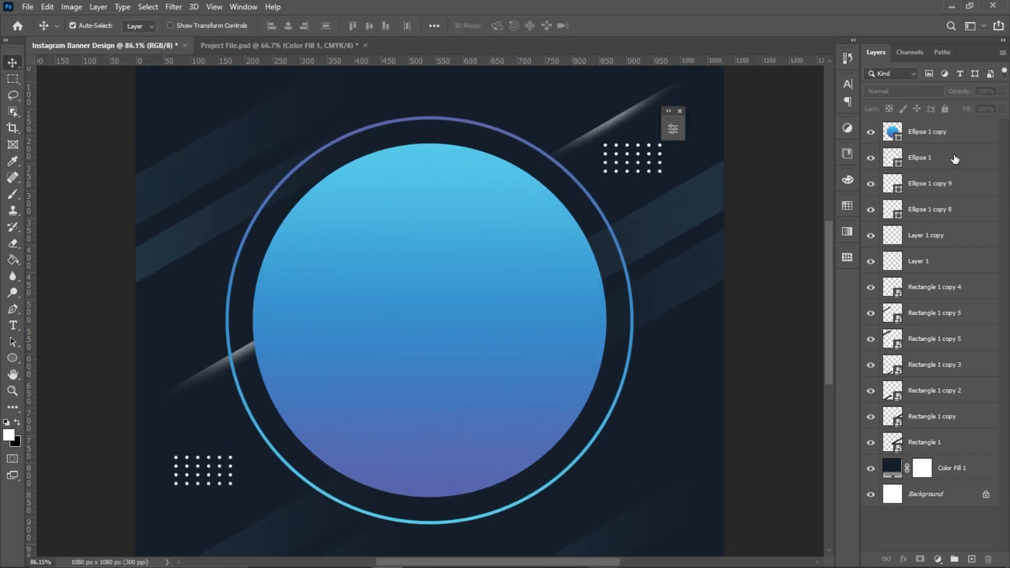
pyautogui.rightClick(958, 138)
pyautogui.click(821, 102)
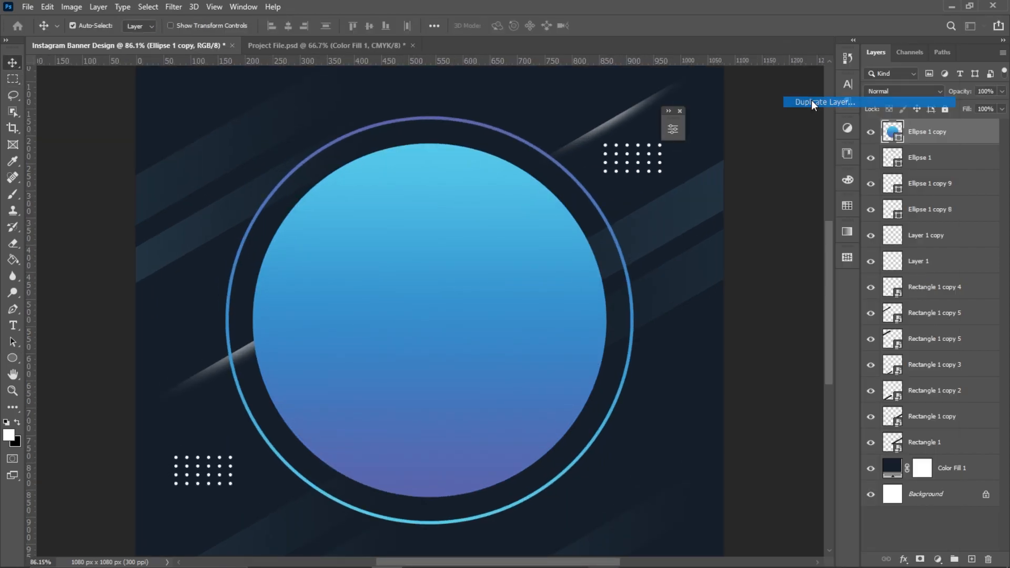
pyautogui.click(622, 149)
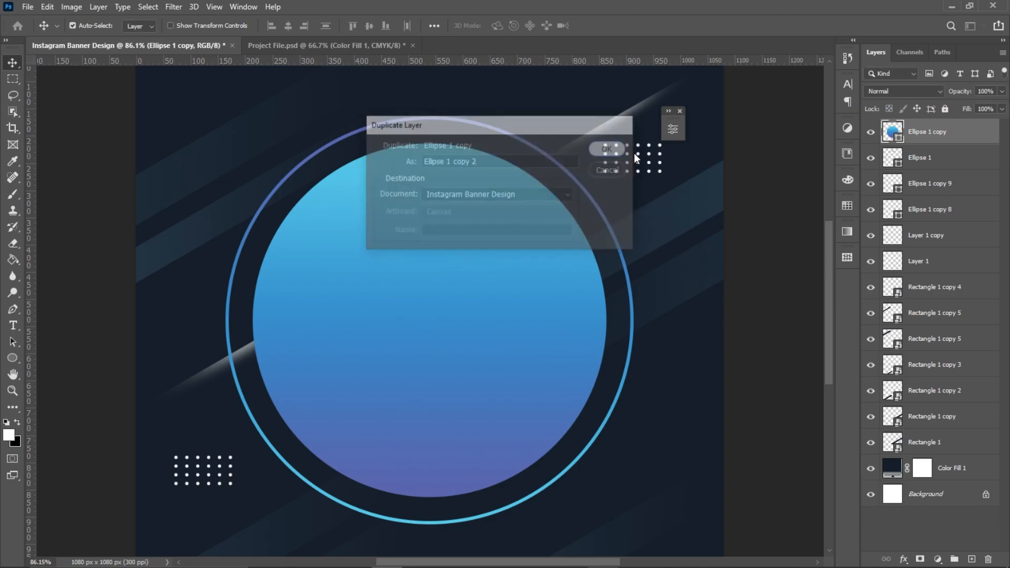
# Remove the fill from the inner circle's copy and give it a solid white stroke 15 px wide.
pyautogui.click(12, 359)
pyautogui.click(141, 25)
pyautogui.click(31, 50)
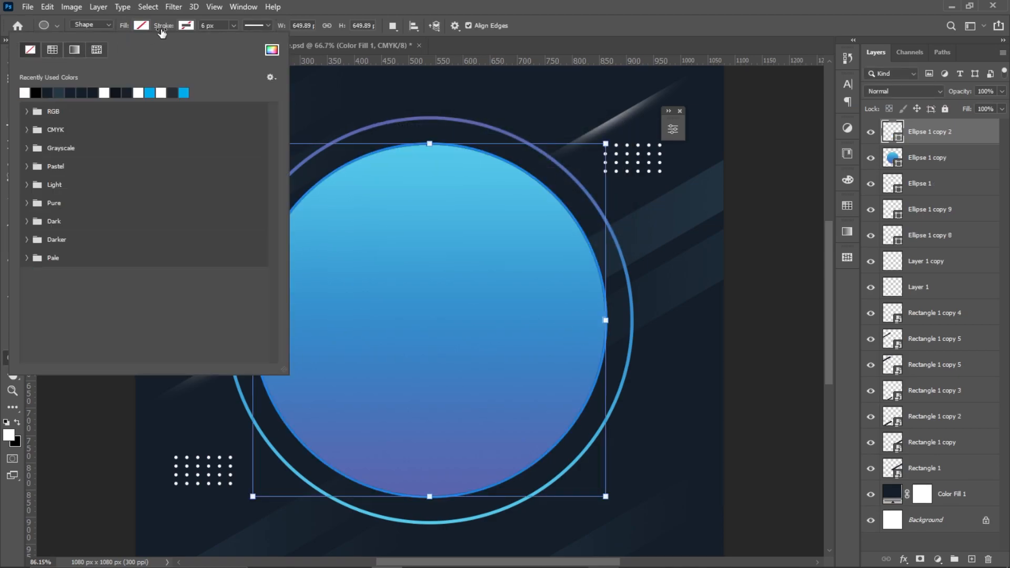
pyautogui.click(186, 25)
pyautogui.click(110, 92)
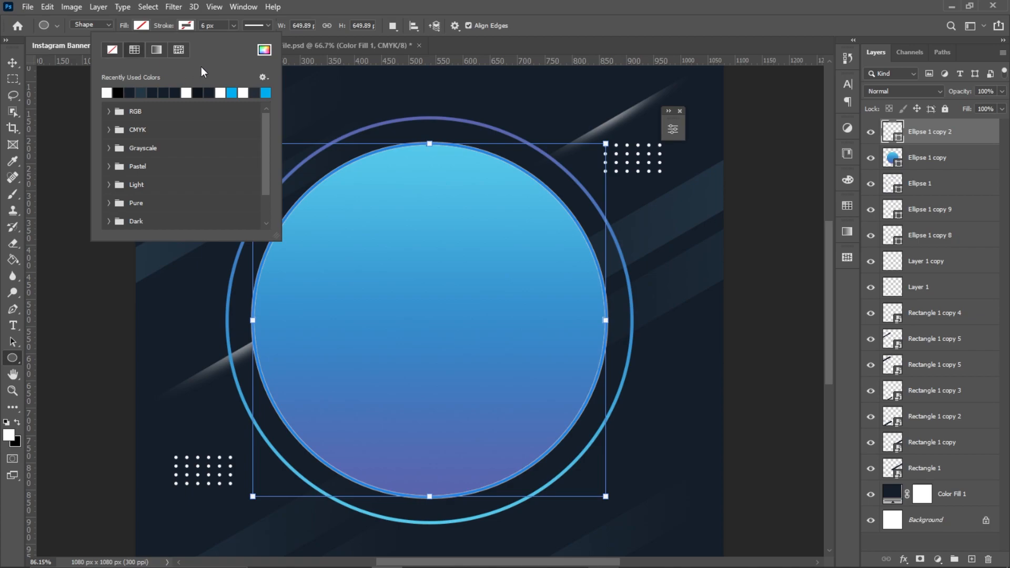
pyautogui.click(225, 26)
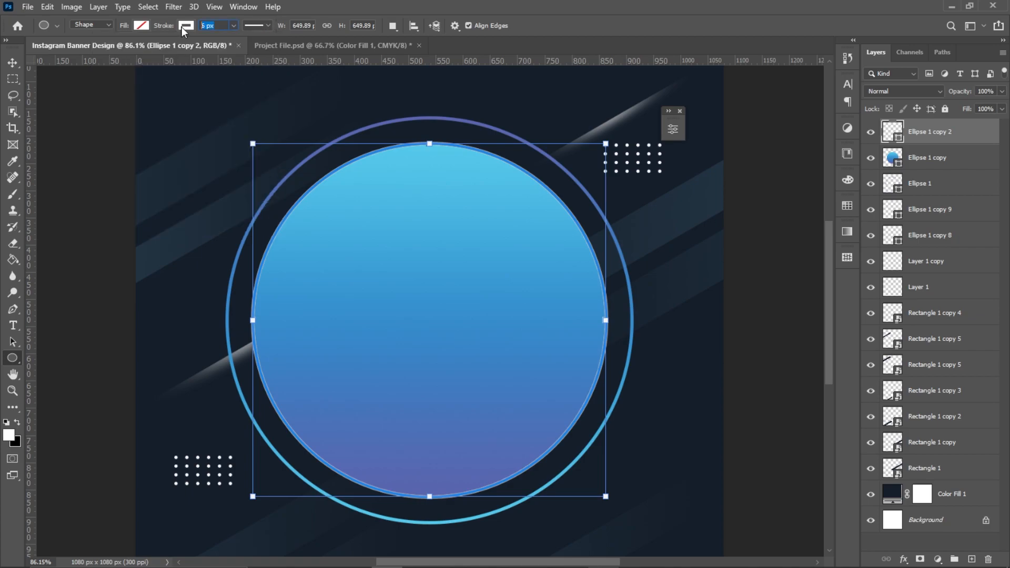
pyautogui.write('15')
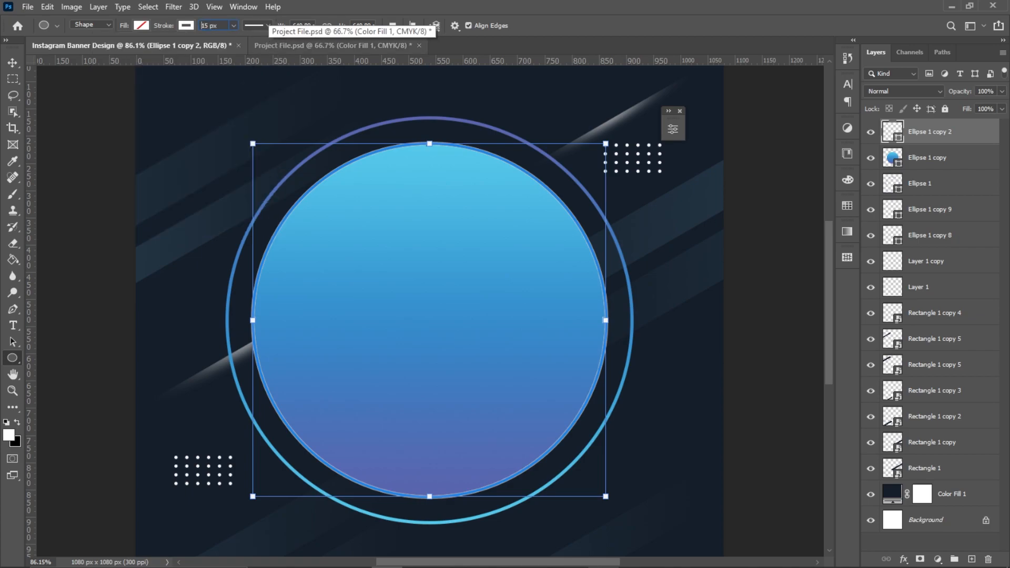
pyautogui.press('Return')
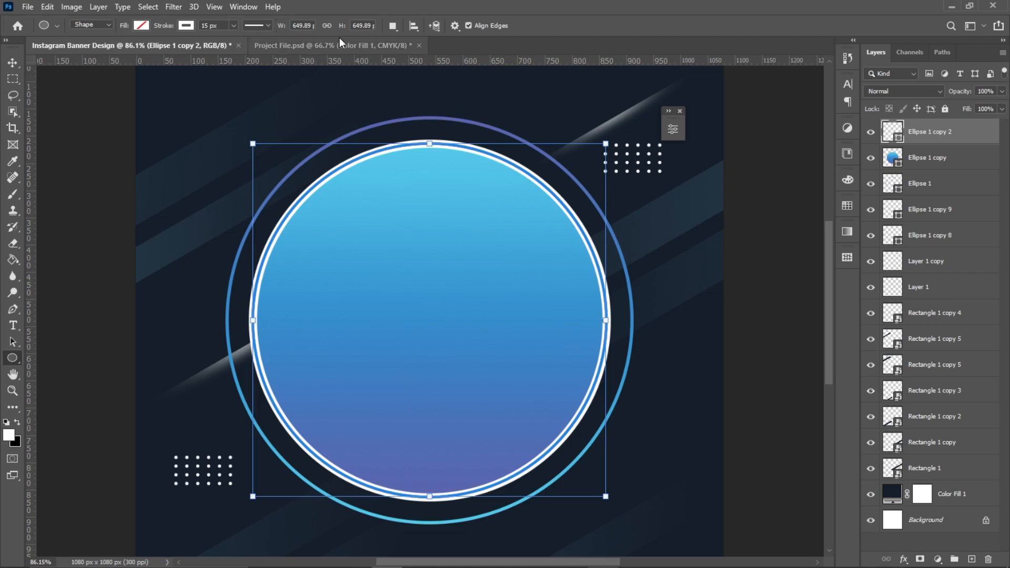
# Change the white outline around the inner circle to the dotted stroke style.
pyautogui.click(267, 22)
pyautogui.click(255, 104)
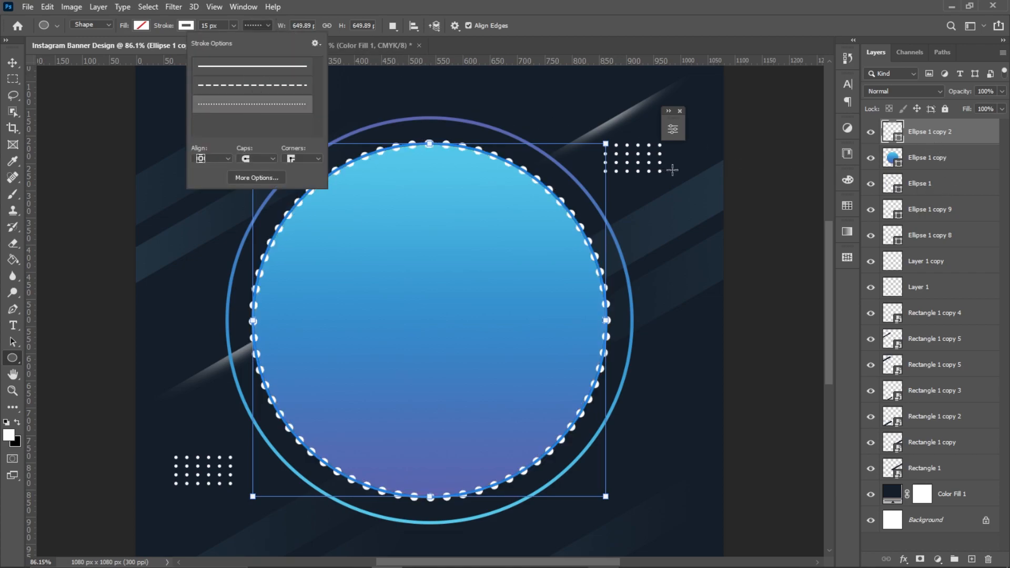
pyautogui.click(20, 67)
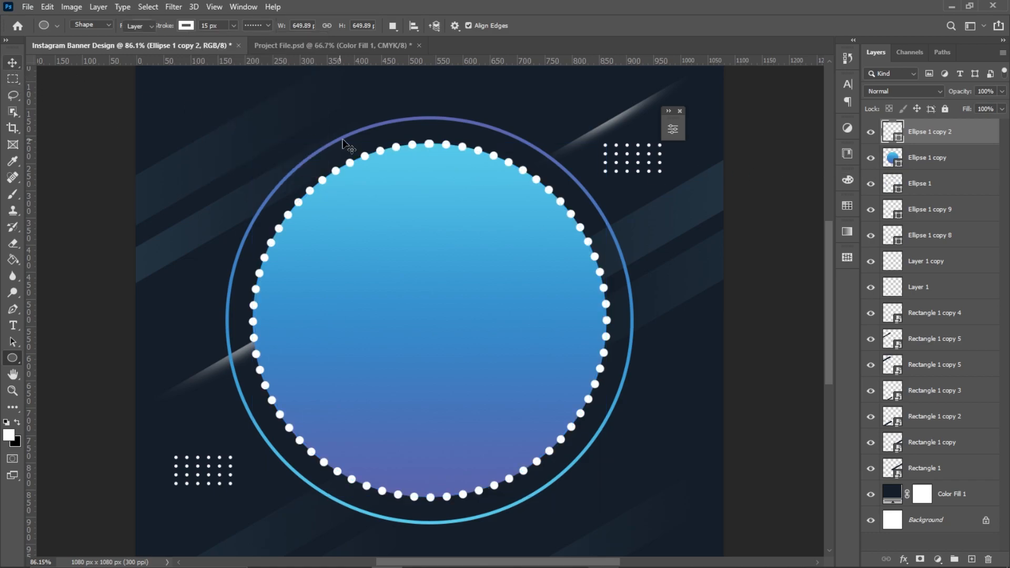
# Scale the dotted white outline to about 94% around its centre so it sits just inside the gradient circle's edge.
pyautogui.hotkey('ctrl', 't')
pyautogui.moveTo(613, 141); pyautogui.dragTo(605, 156)
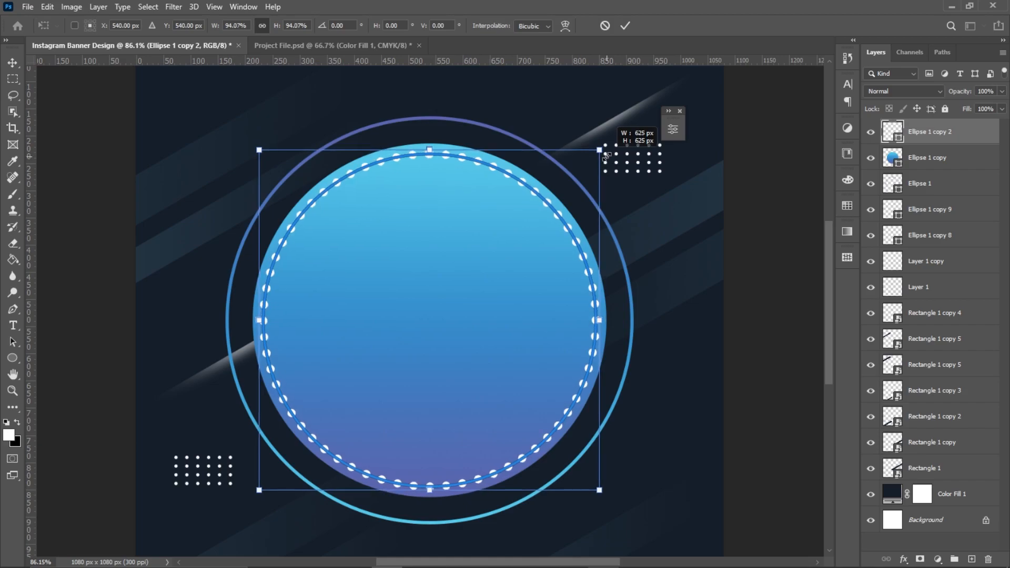
pyautogui.press('Return')
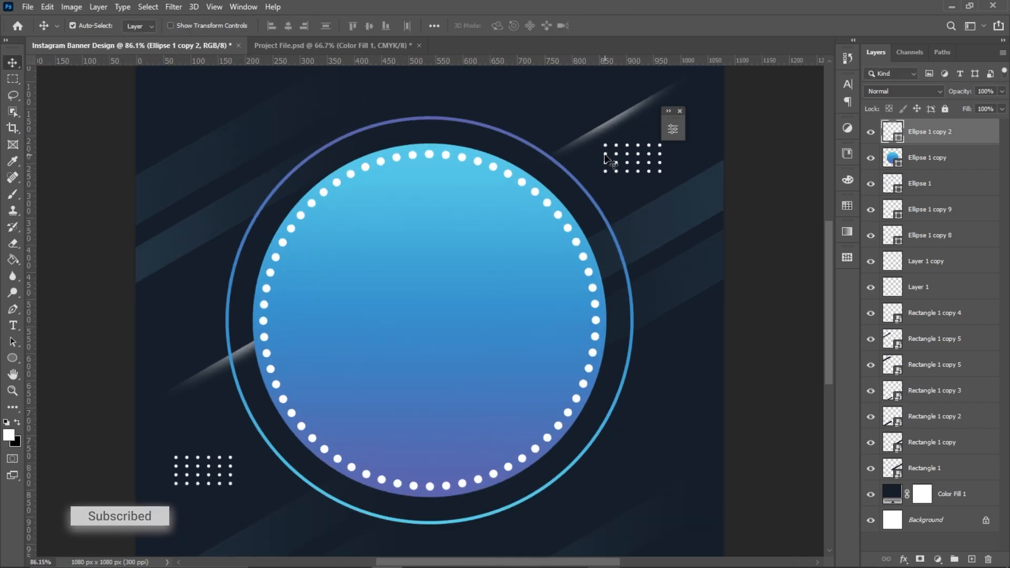
# Duplicate the gradient-filled circle's layer and move the copy above the dotted outline in the layer order.
pyautogui.rightClick(914, 161)
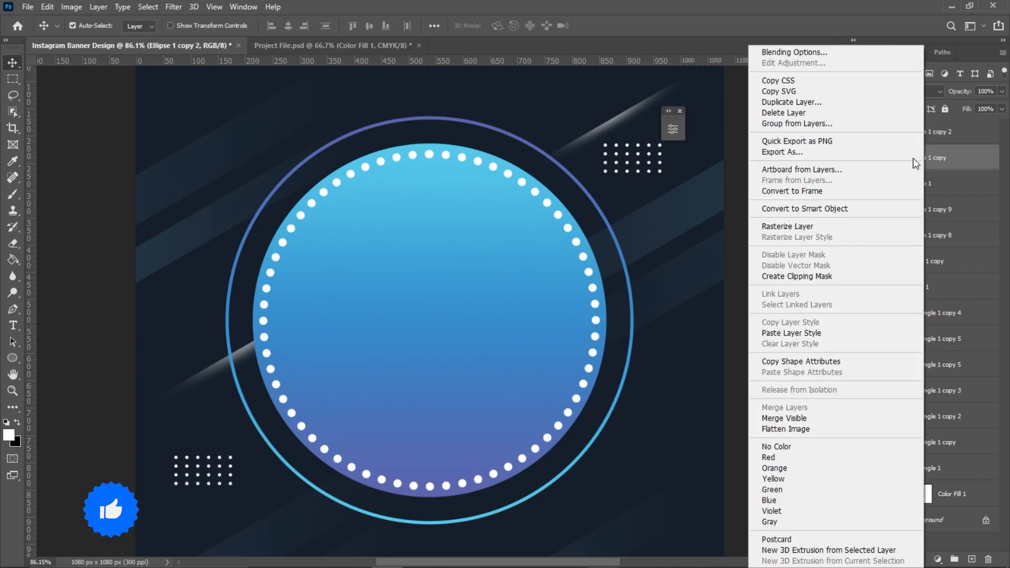
pyautogui.click(790, 102)
pyautogui.click(604, 140)
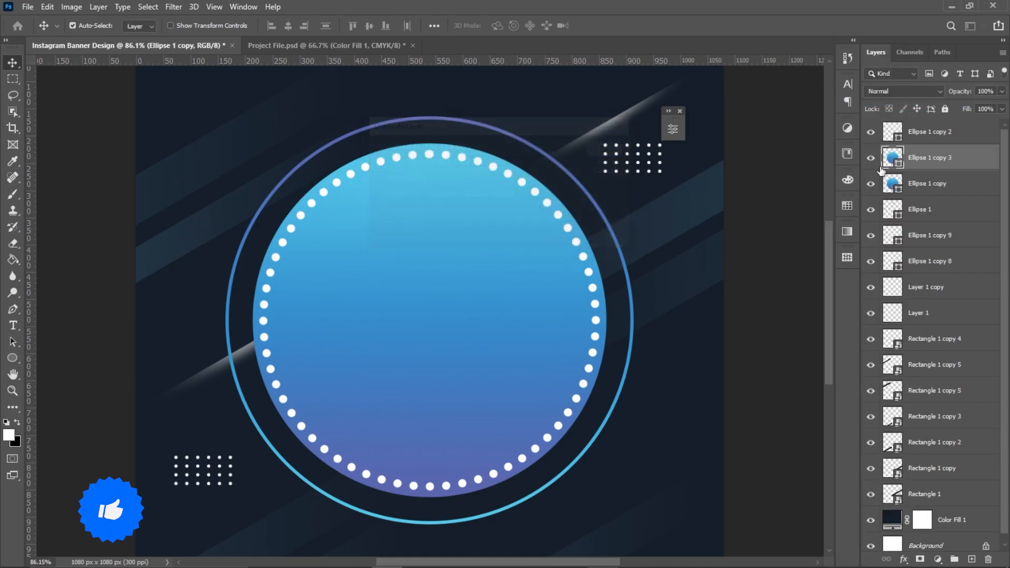
pyautogui.moveTo(943, 134); pyautogui.dragTo(942, 132)
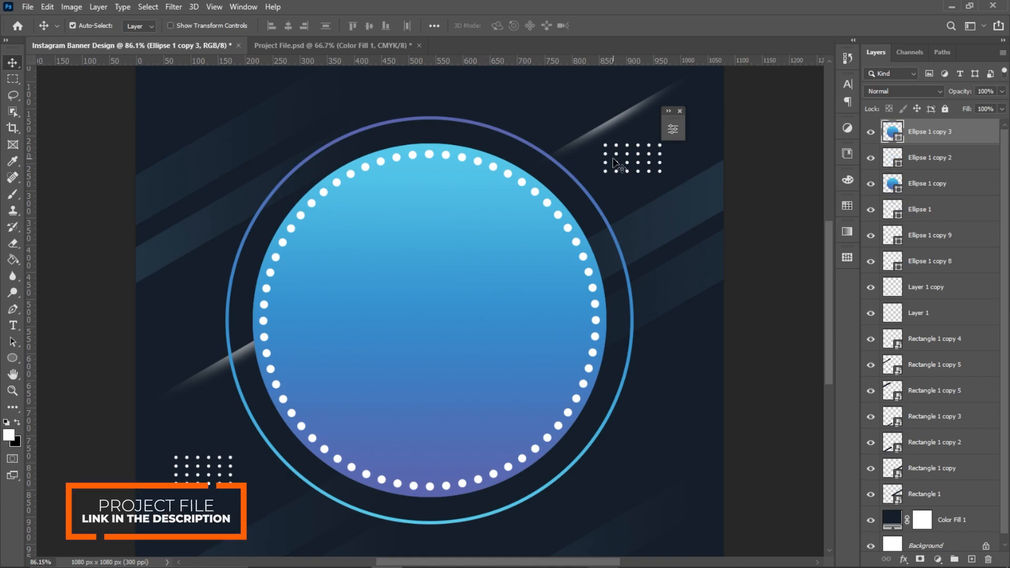
# Scale the topmost gradient circle around its centre to about 513 px wide, inside the ring of dots.
pyautogui.hotkey('ctrl', 't')
pyautogui.moveTo(606, 143); pyautogui.dragTo(578, 178)
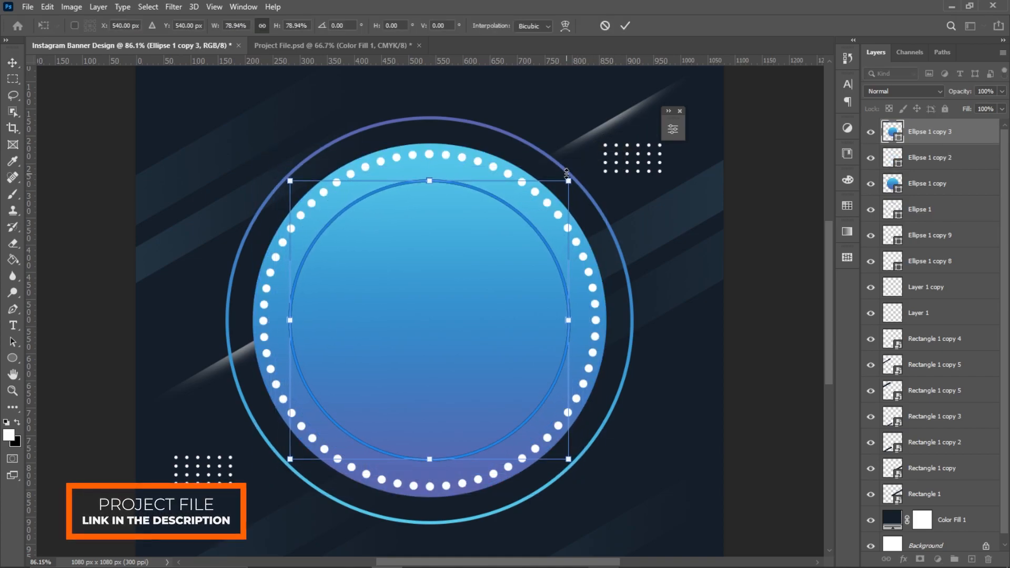
pyautogui.press('Return')
# Reverse the smaller circle's gradient fill so purple is at its top and light blue at its bottom.
pyautogui.click(12, 359)
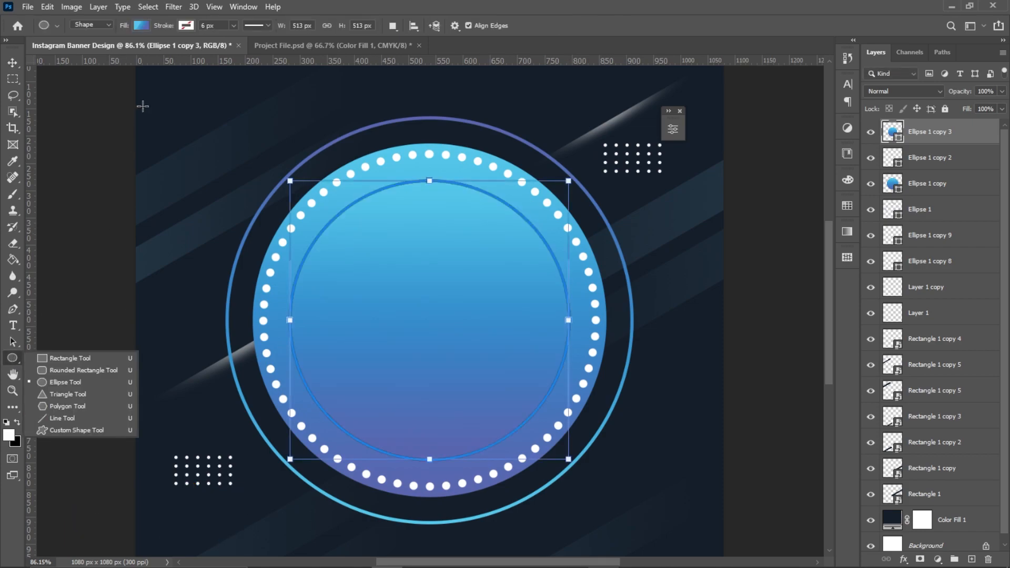
pyautogui.click(140, 26)
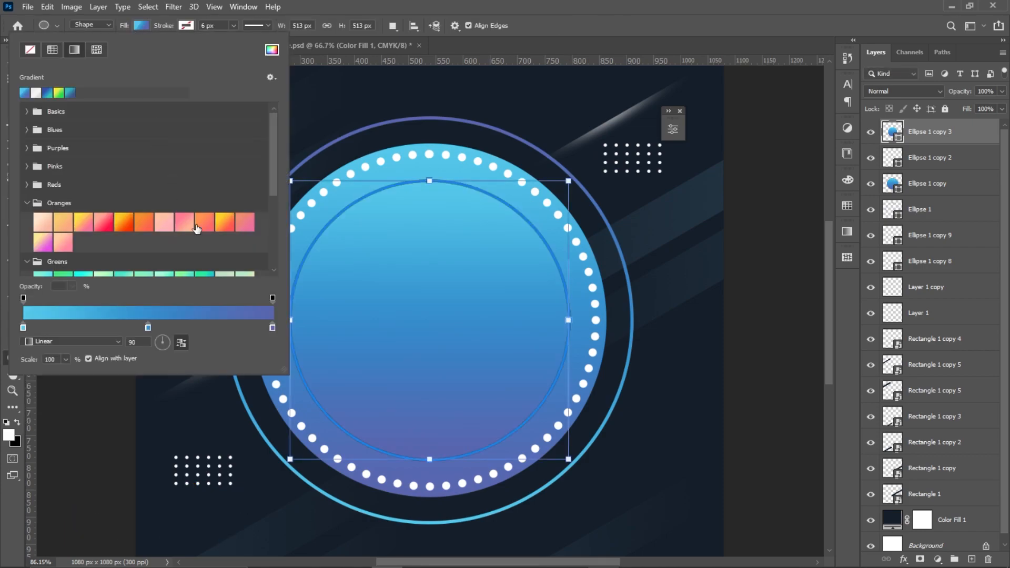
pyautogui.click(179, 343)
pyautogui.click(417, 8)
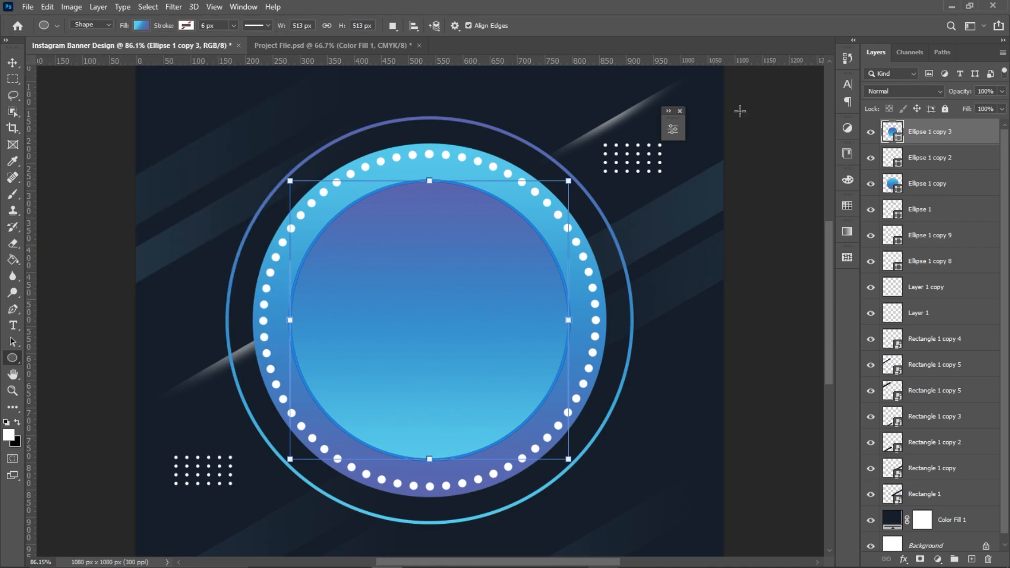
# Duplicate the smaller reversed-gradient circle's layer and scale the copy to about 92% around its centre.
pyautogui.rightClick(936, 134)
pyautogui.click(837, 103)
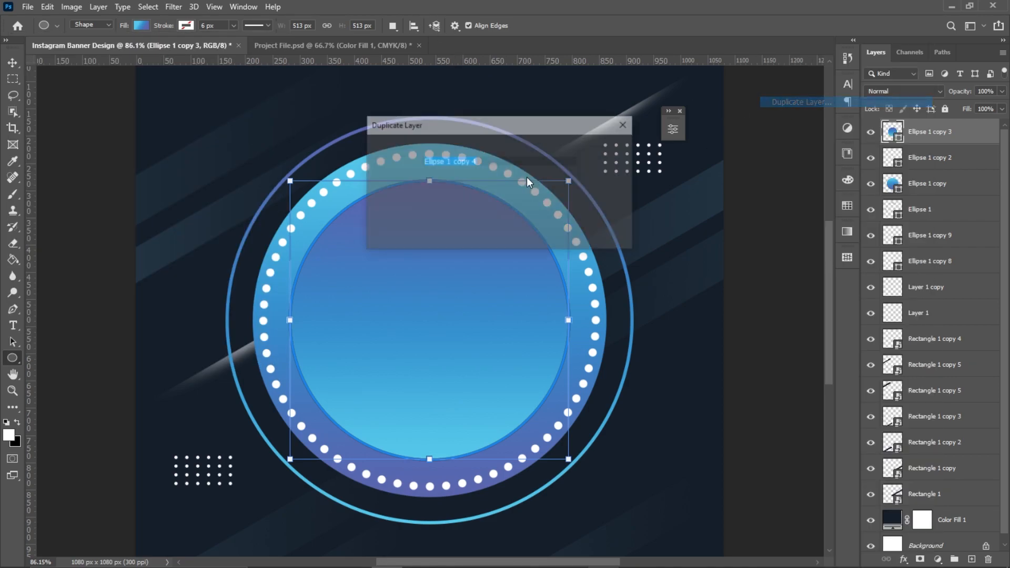
pyautogui.click(609, 148)
pyautogui.hotkey('ctrl', 't')
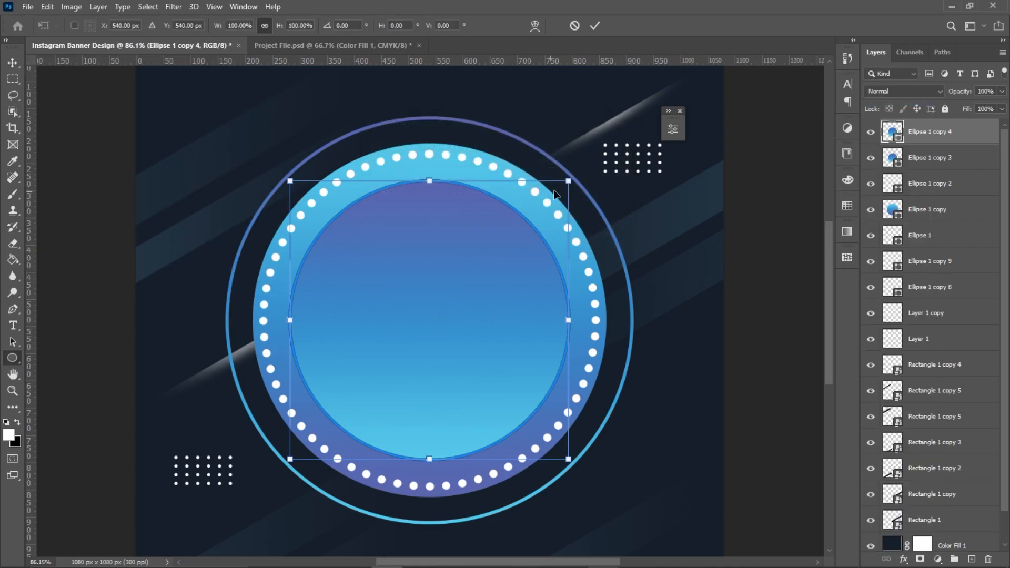
pyautogui.moveTo(568, 180); pyautogui.dragTo(556, 192)
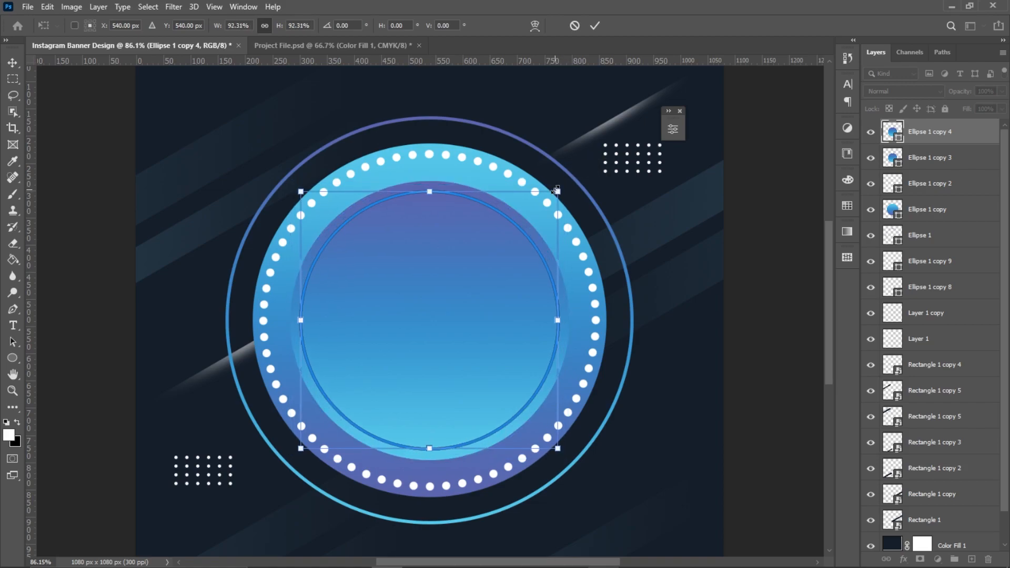
pyautogui.press('Return')
# Place the Unsplash portrait of the woman in a straw hat as an embedded image on the banner.
pyautogui.click(27, 7)
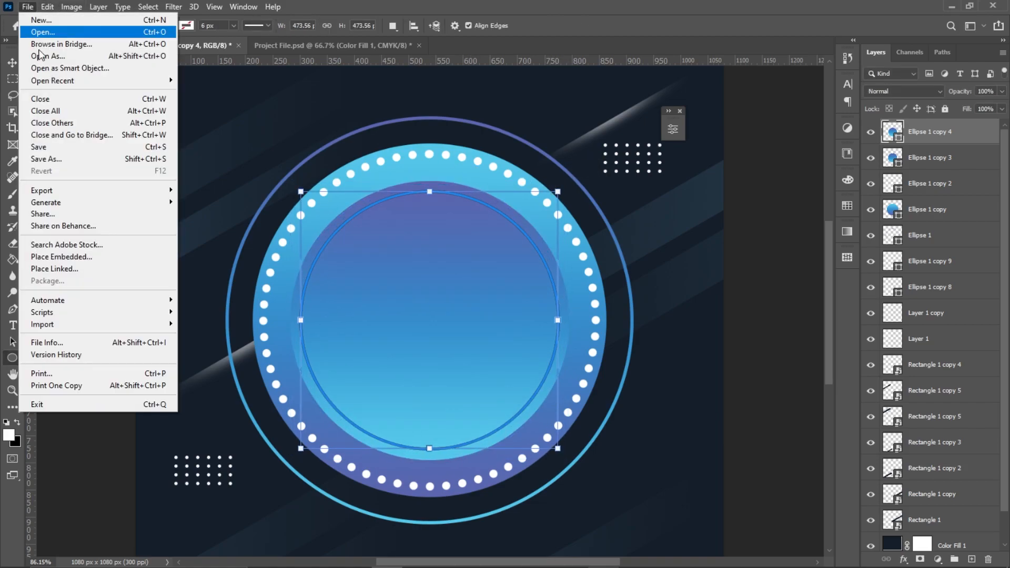
pyautogui.click(74, 255)
pyautogui.doubleClick(134, 136)
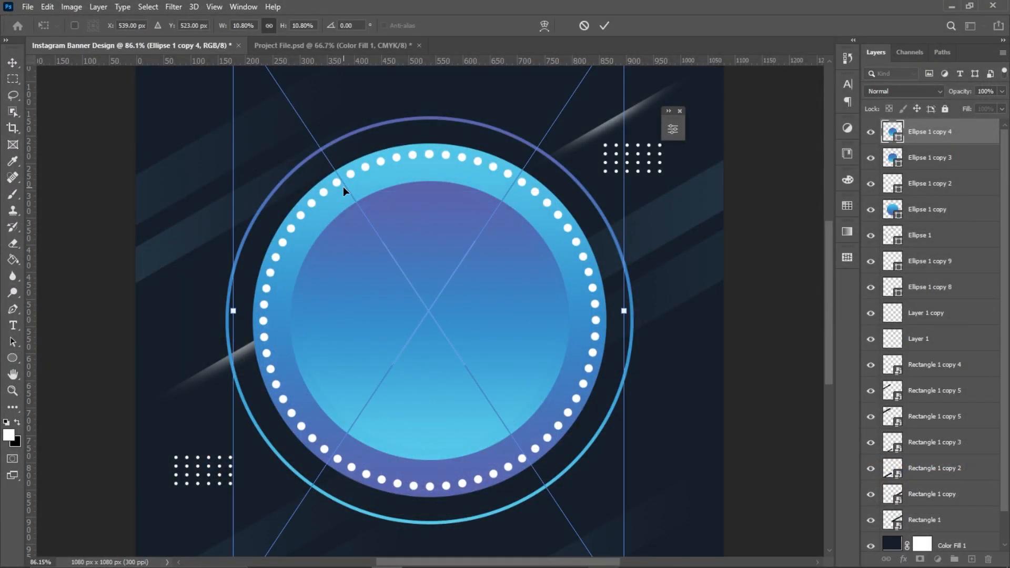
pyautogui.press('Return')
# Clip the portrait photo to the innermost circle and move it down to bring the face into the circle.
pyautogui.rightClick(961, 137)
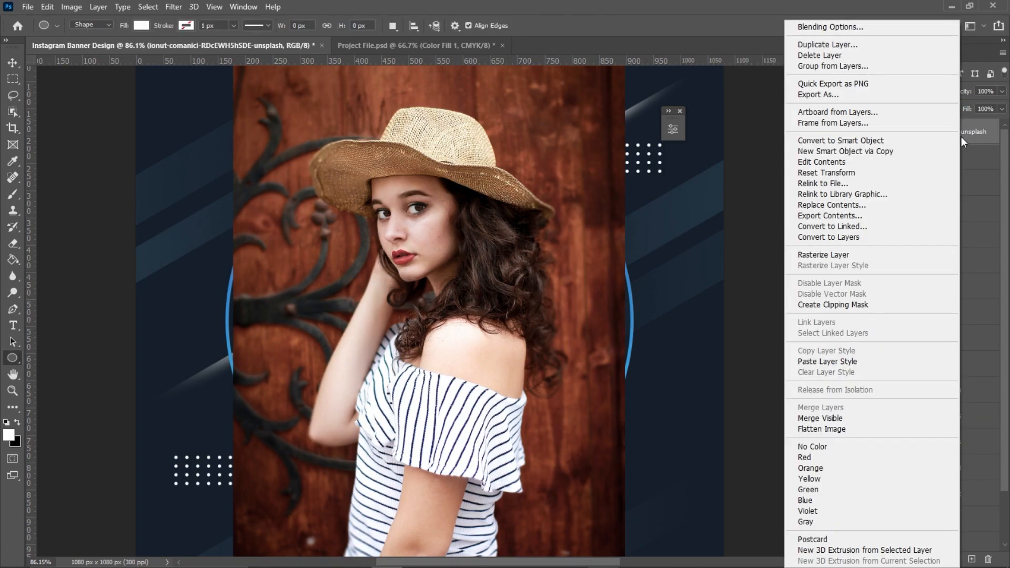
pyautogui.click(833, 304)
pyautogui.click(13, 62)
pyautogui.moveTo(414, 216); pyautogui.dragTo(414, 298)
# Scale the clipped portrait down to about 8% and raise it about 38 px to frame the hat and shoulders.
pyautogui.hotkey('ctrl', 't')
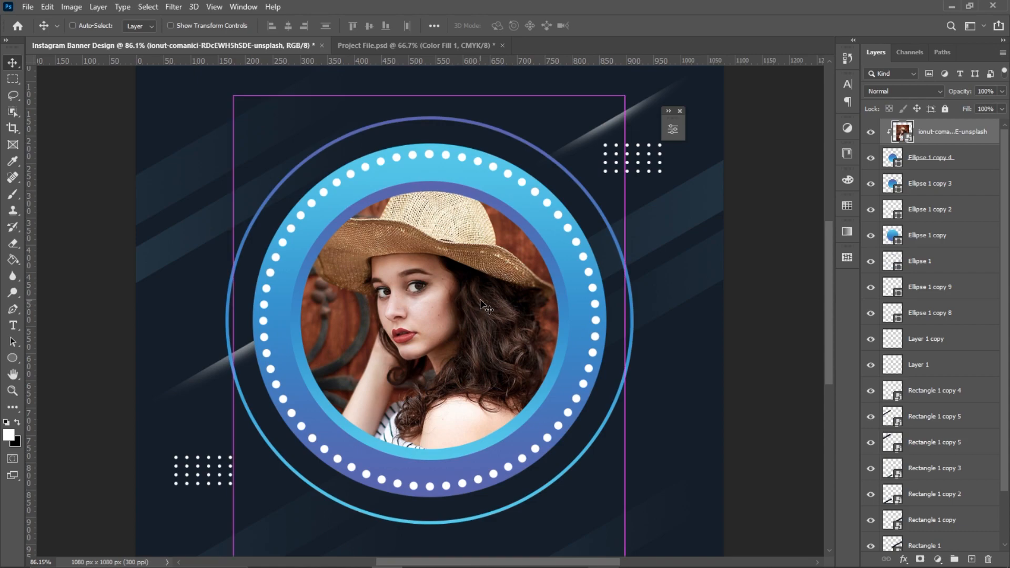
pyautogui.moveTo(623, 96); pyautogui.dragTo(566, 163)
pyautogui.moveTo(496, 265); pyautogui.dragTo(495, 240)
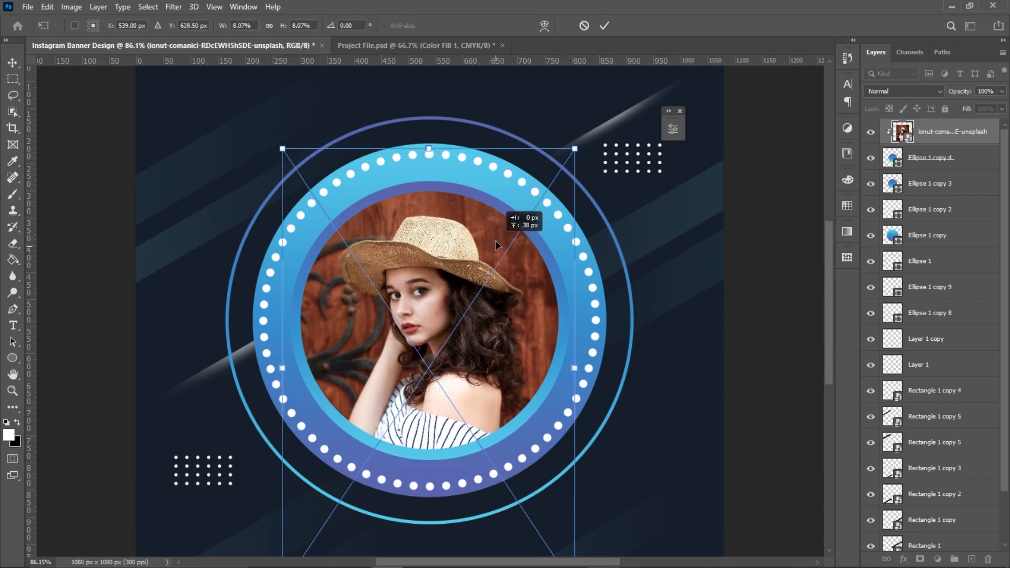
pyautogui.press('Return')
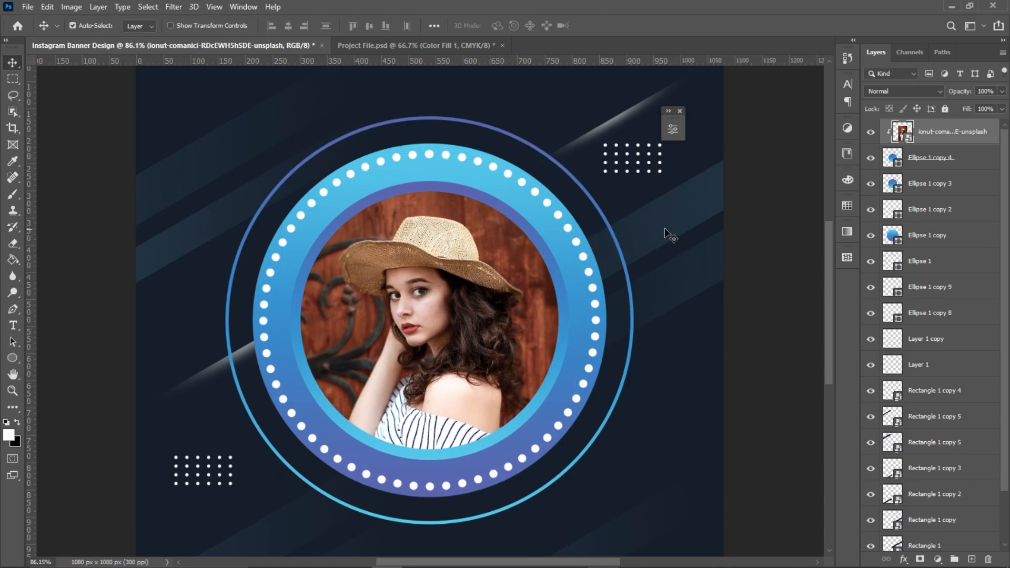
pyautogui.click(789, 53)
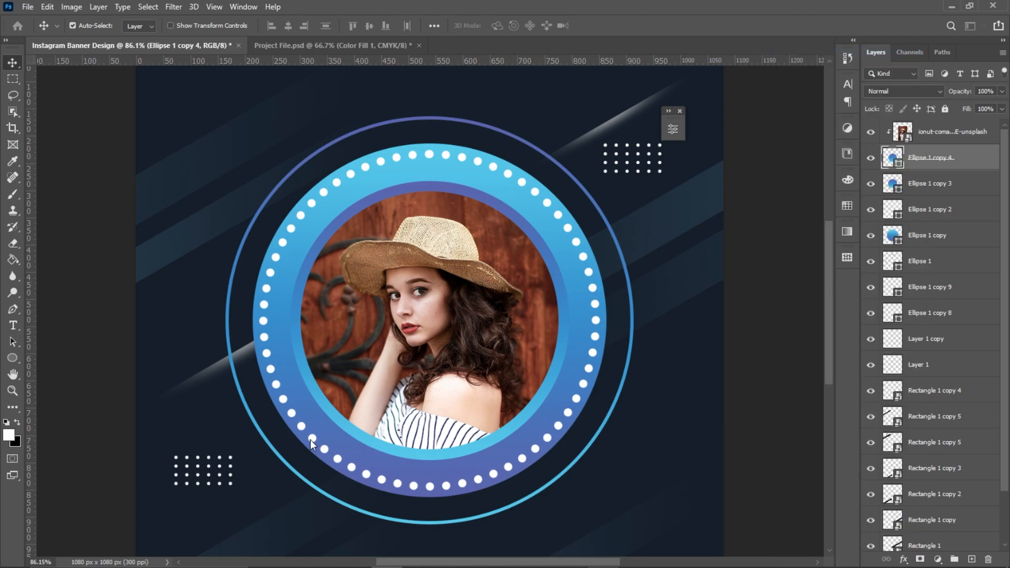
pyautogui.click(523, 363)
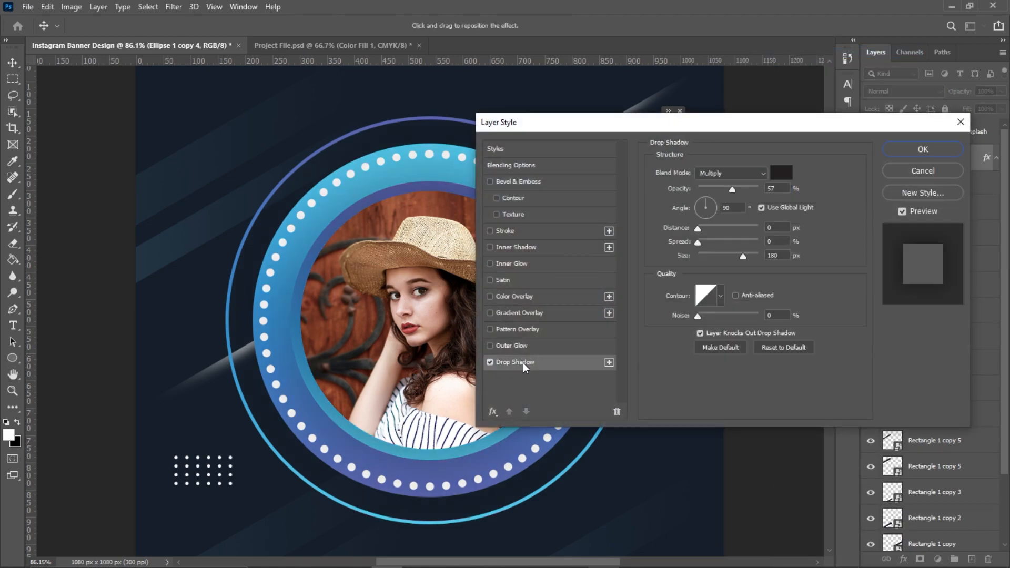
pyautogui.moveTo(743, 256); pyautogui.dragTo(704, 258)
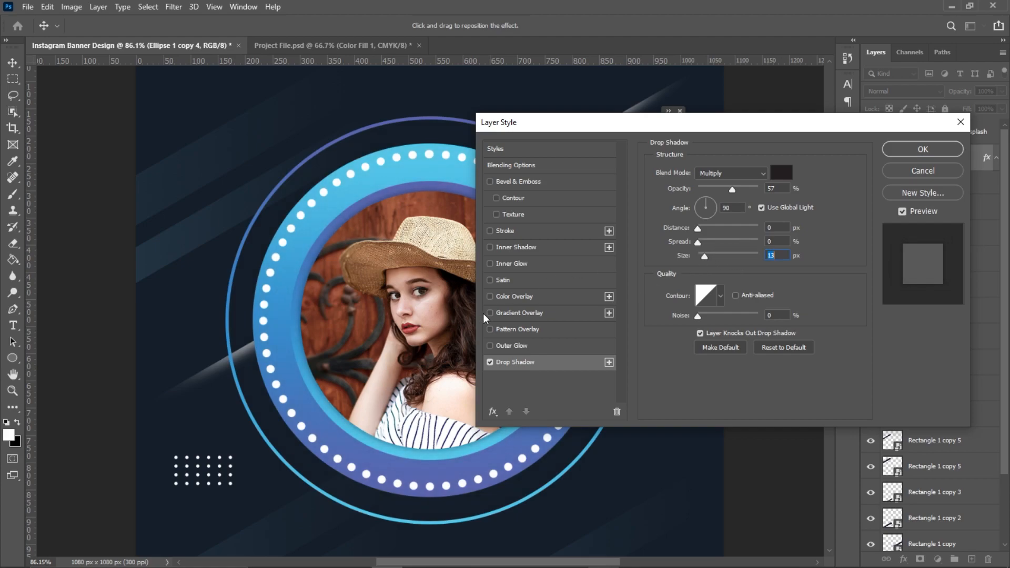
pyautogui.click(489, 363)
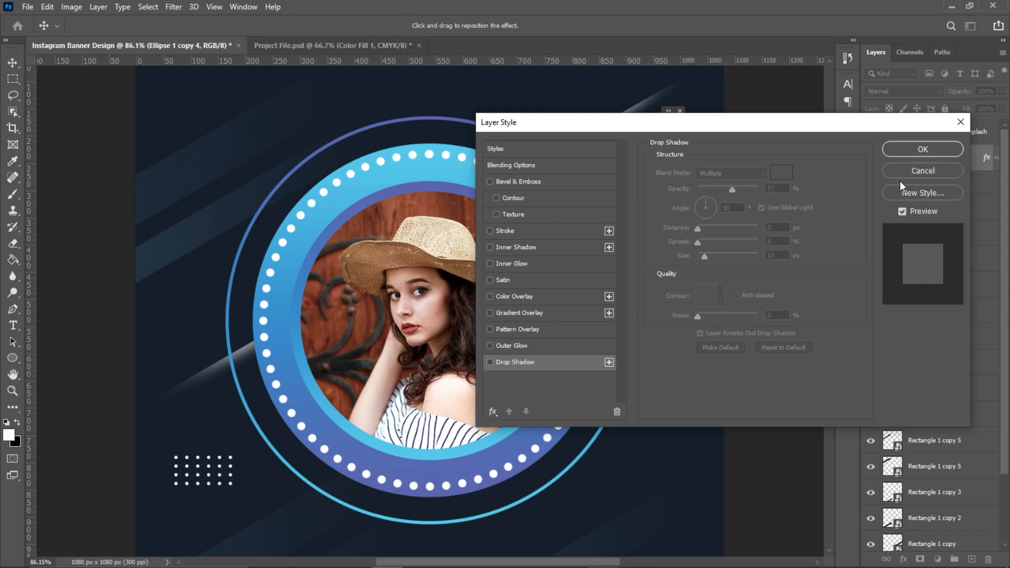
pyautogui.click(920, 170)
# Add a Multiply drop shadow at 57% opacity with a size of 24 px to the circle directly behind the portrait's circle.
pyautogui.rightClick(925, 184)
pyautogui.click(815, 80)
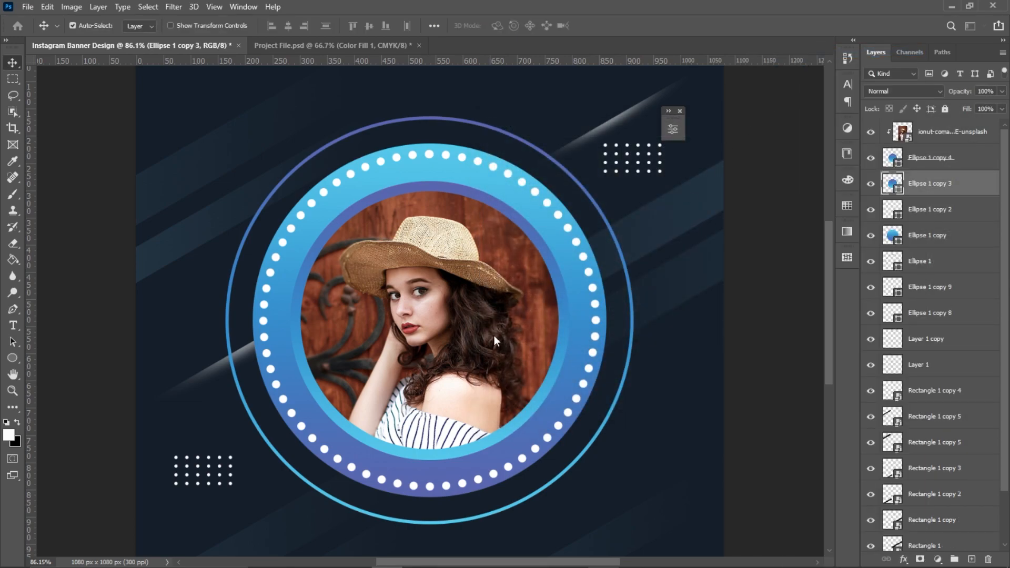
pyautogui.click(519, 364)
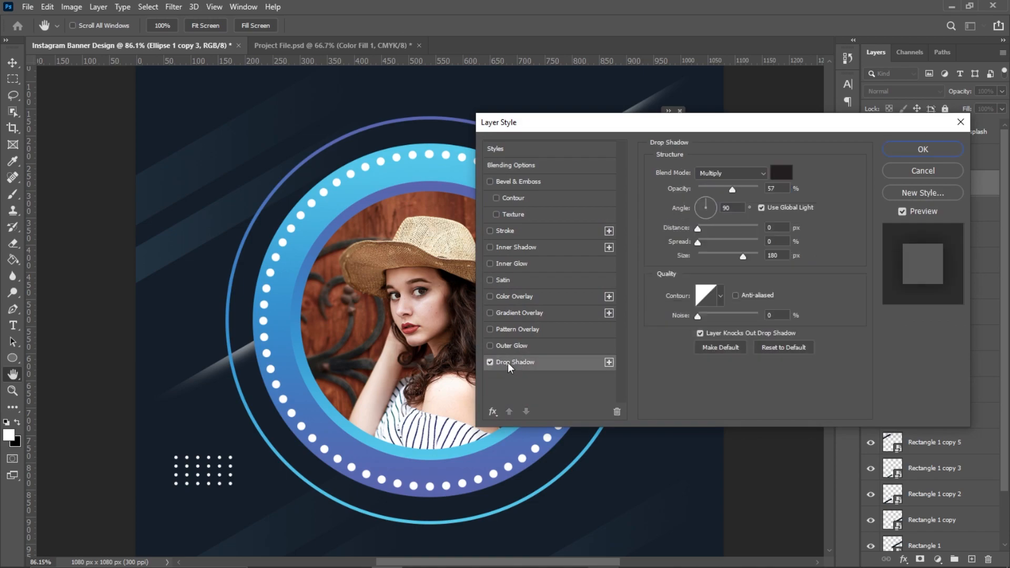
pyautogui.moveTo(739, 257); pyautogui.dragTo(713, 256)
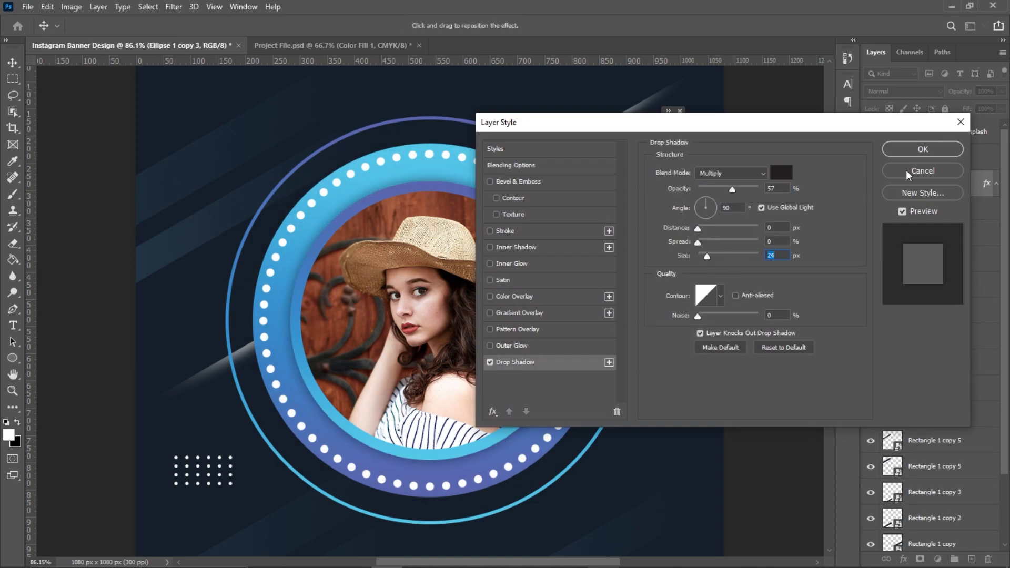
pyautogui.click(923, 151)
# Draw a white circle of about 155 px above the photo layer, overlapping the large circle's lower-right edge and outer ring.
pyautogui.hotkey('ctrl', '0')
pyautogui.hotkey('ctrl', '0')
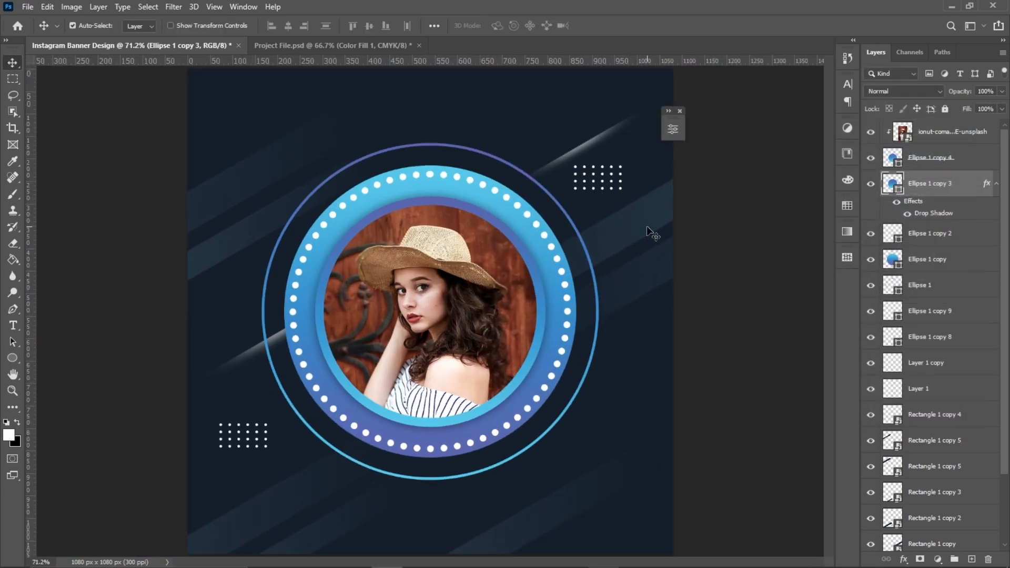
pyautogui.scroll(-1, 930, 337)
pyautogui.scroll(4, 529, 319)
pyautogui.moveTo(526, 305); pyautogui.dragTo(389, 201)
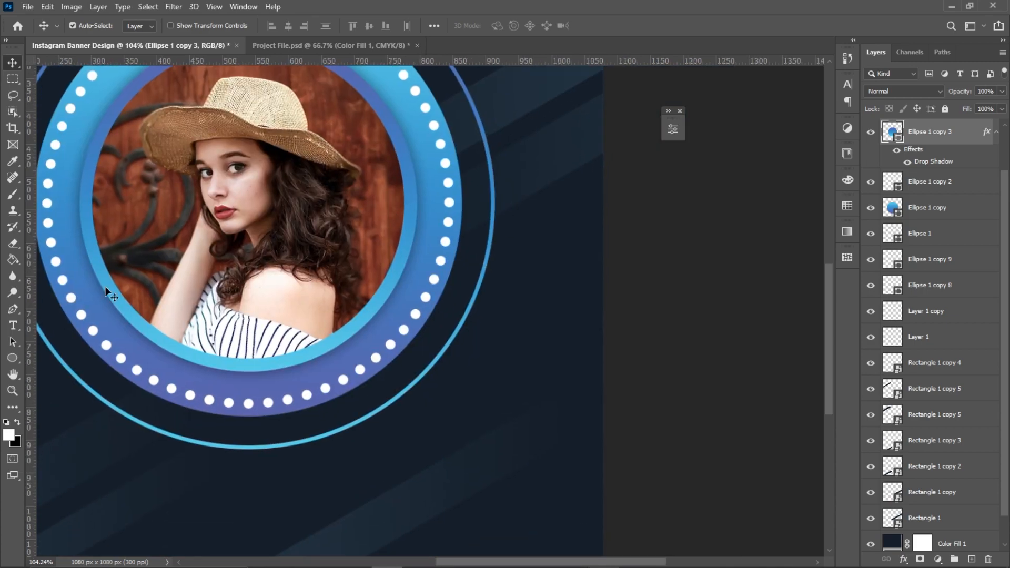
pyautogui.click(11, 360)
pyautogui.click(922, 184)
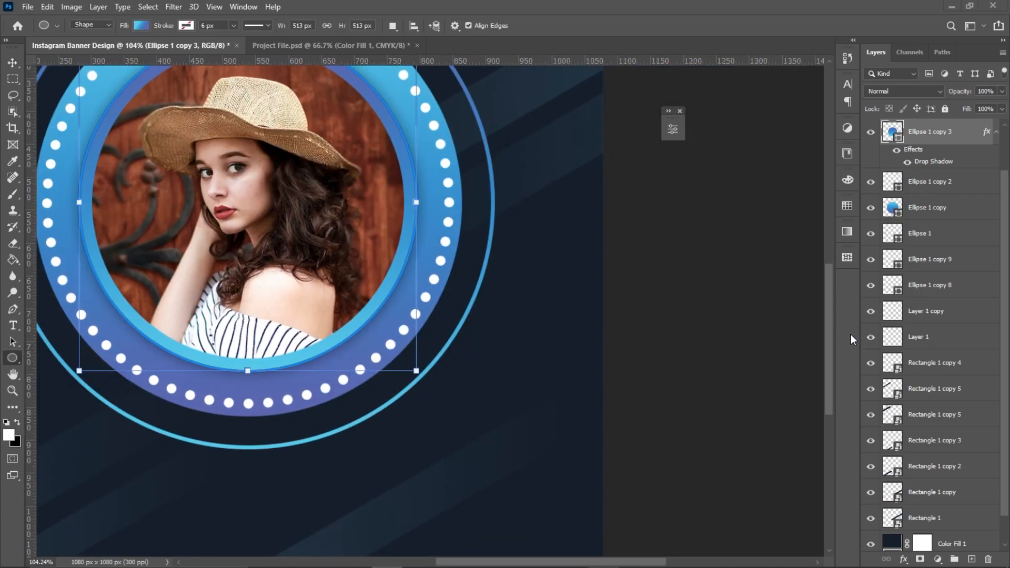
pyautogui.scroll(2, 931, 305)
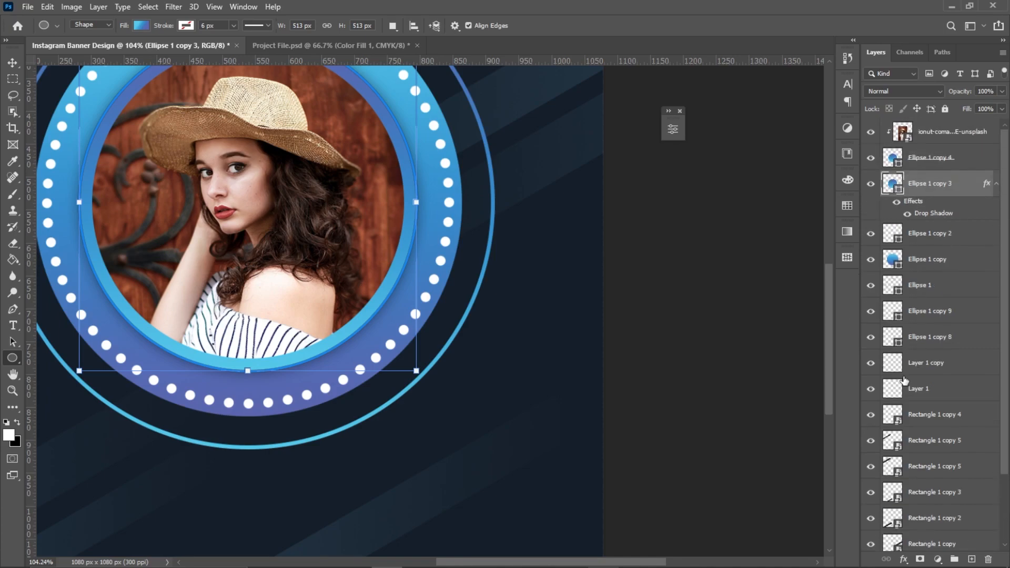
pyautogui.click(922, 139)
pyautogui.moveTo(357, 361); pyautogui.dragTo(500, 438)
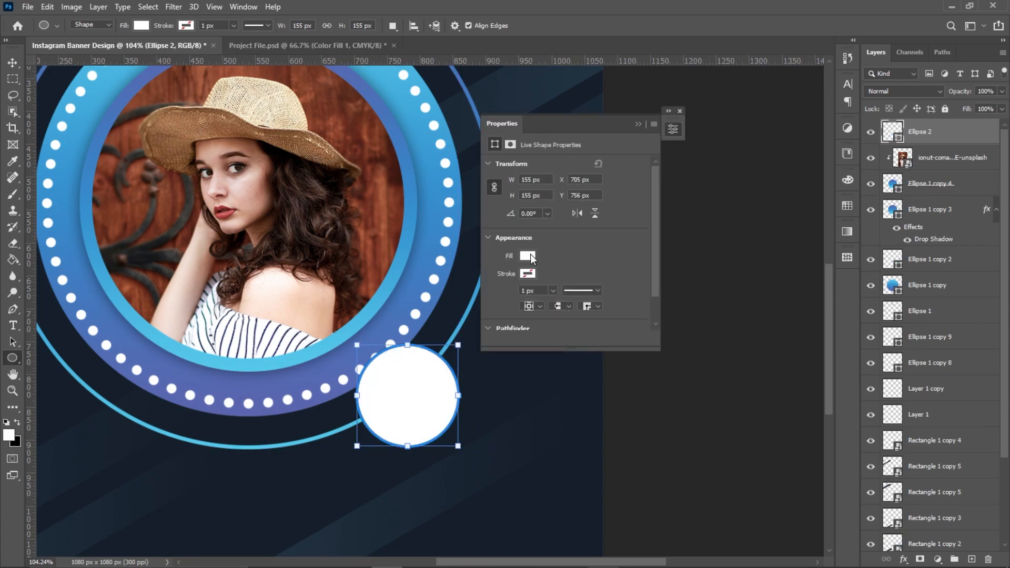
# Fill the small circle with the saved light-blue-to-purple gradient and reverse it so light blue is at the top.
pyautogui.click(529, 256)
pyautogui.click(552, 282)
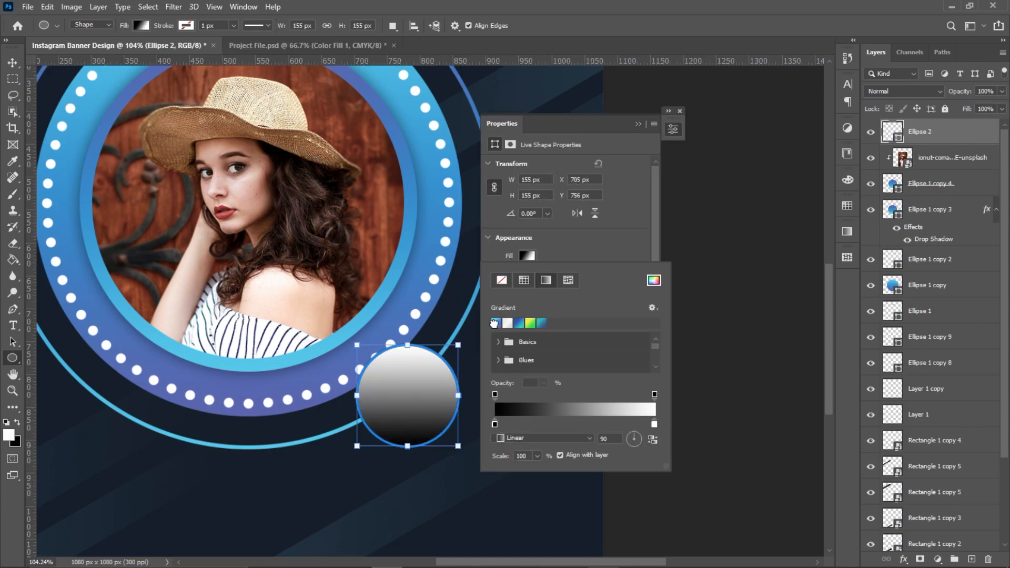
pyautogui.click(497, 323)
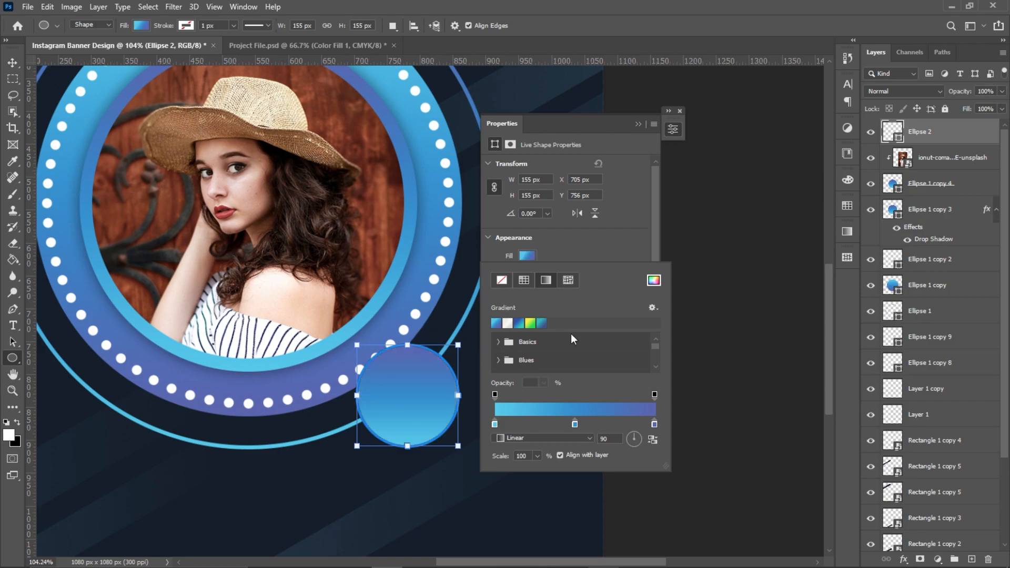
pyautogui.click(653, 439)
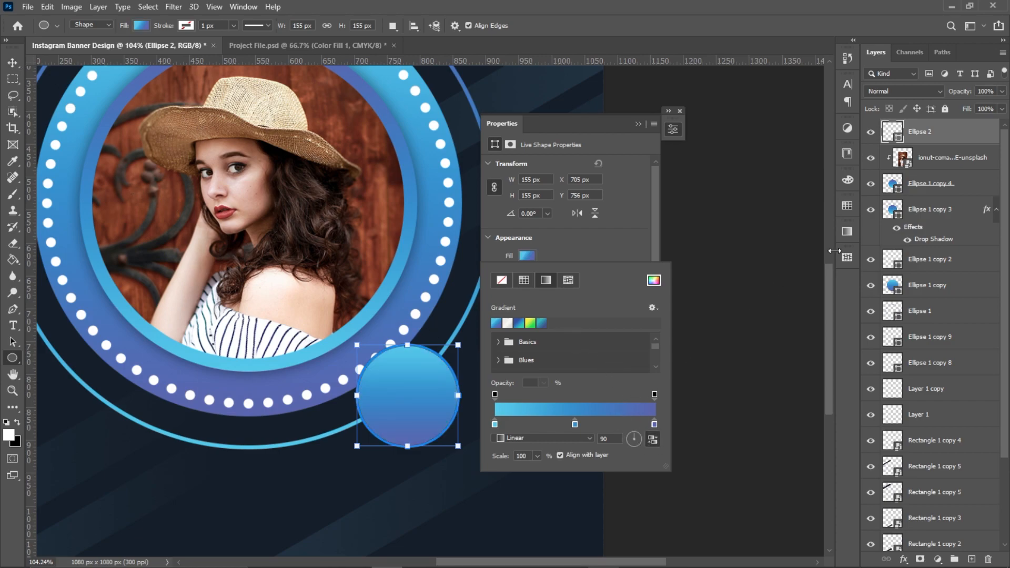
# Duplicate the small gradient circle's layer within the same document.
pyautogui.rightClick(928, 143)
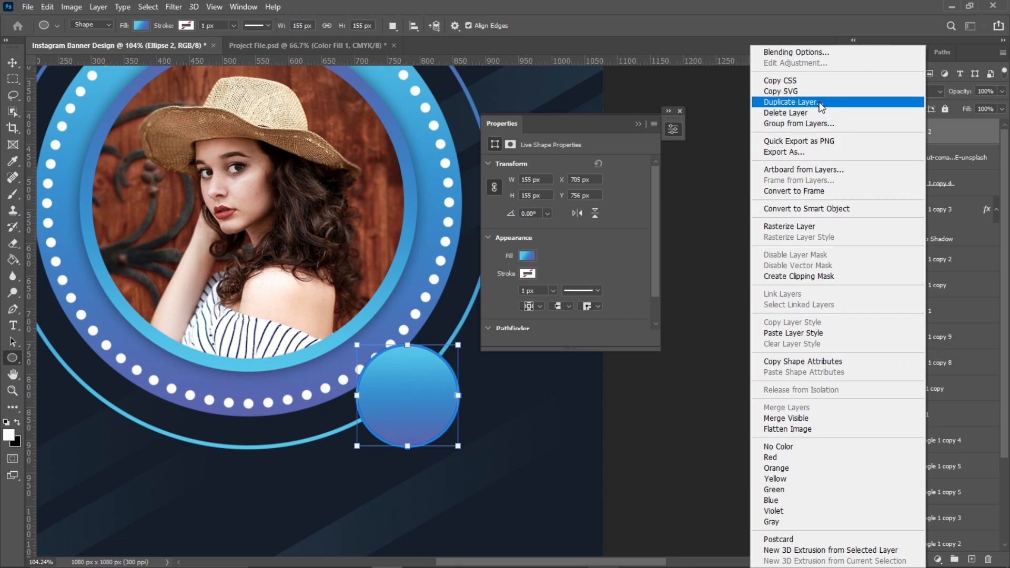
pyautogui.click(824, 101)
pyautogui.click(605, 148)
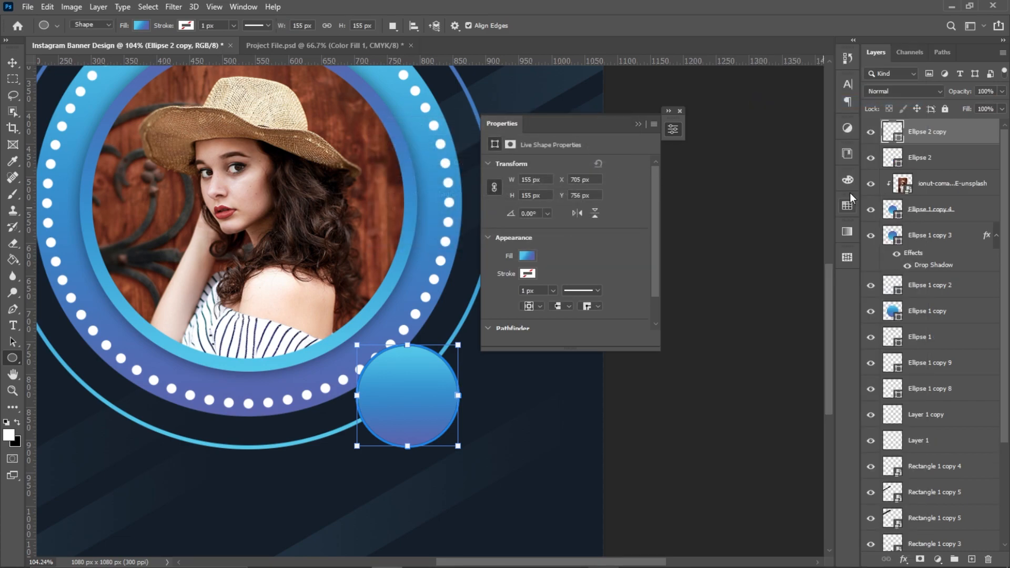
# Shrink the duplicated badge circle around its centre to about 128 px and lower the circle behind it to 60% opacity.
pyautogui.hotkey('ctrl', 't')
pyautogui.moveTo(459, 346); pyautogui.dragTo(449, 354)
pyautogui.press('Return')
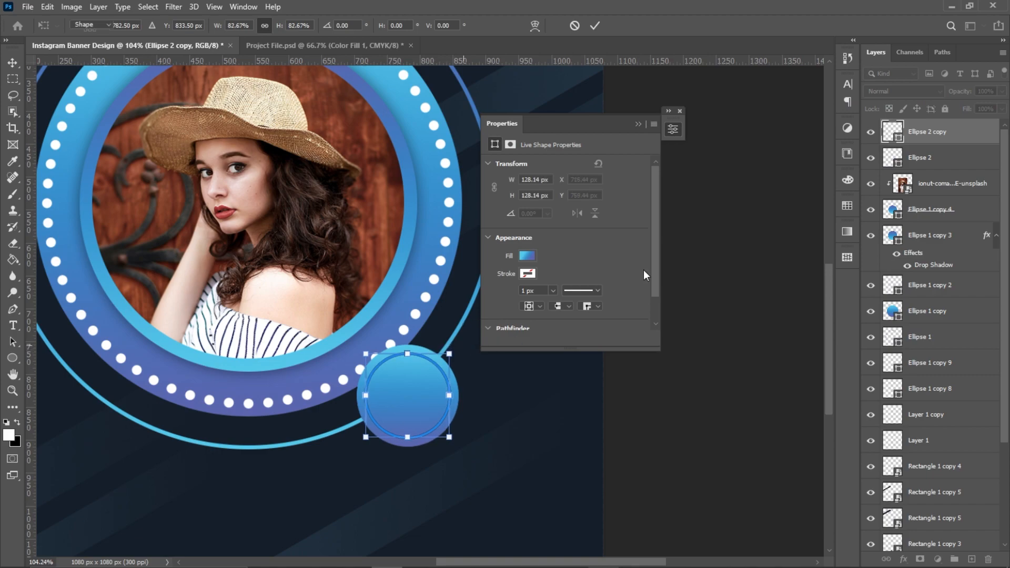
pyautogui.click(926, 158)
pyautogui.click(1003, 91)
pyautogui.moveTo(1002, 106); pyautogui.dragTo(980, 109)
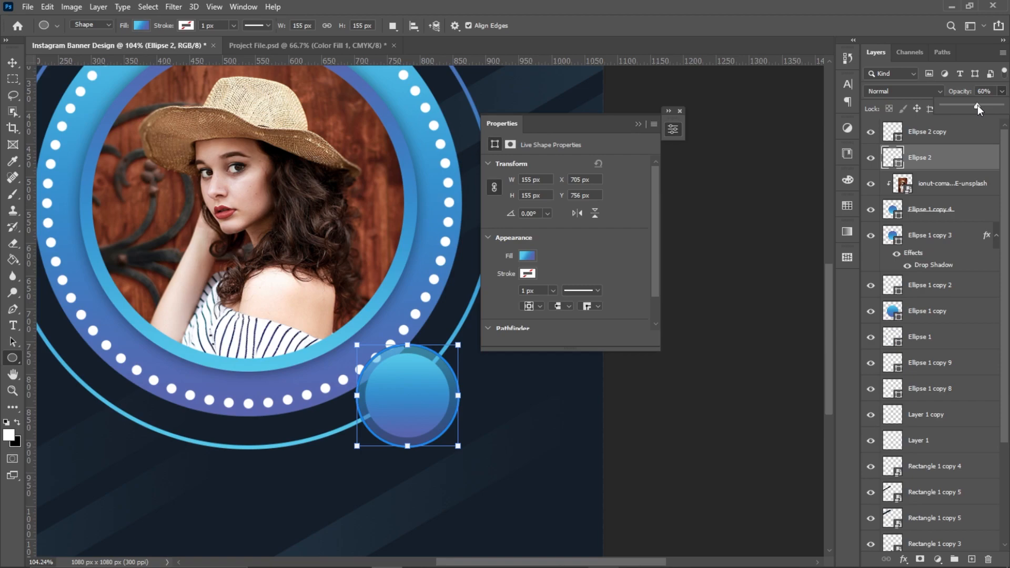
# Move both badge circles together up and inward over the ring, to about X 679 px, Y 739 px.
pyautogui.click(12, 62)
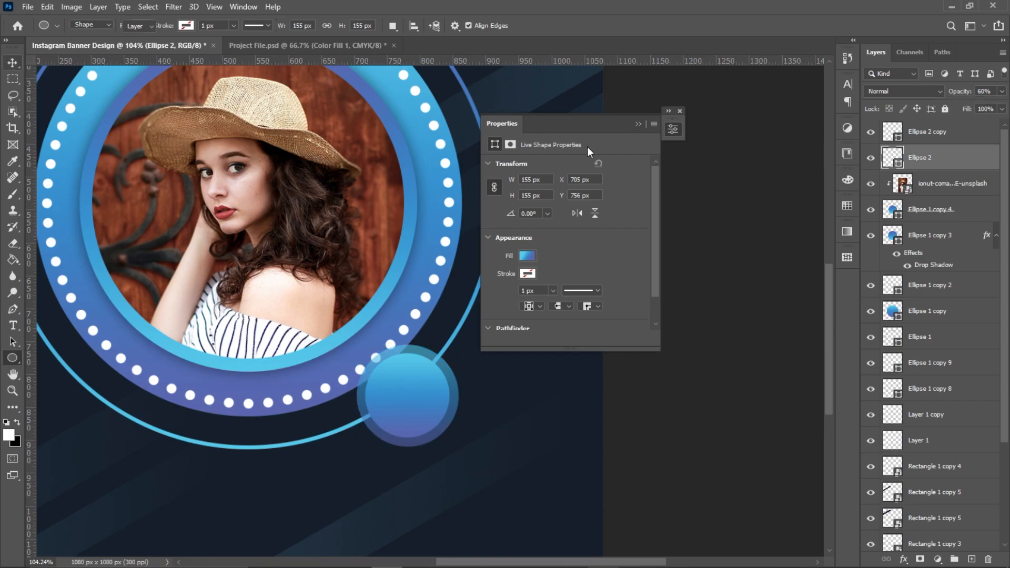
pyautogui.keyDown('shift'); pyautogui.click(449, 397); pyautogui.keyUp('shift')
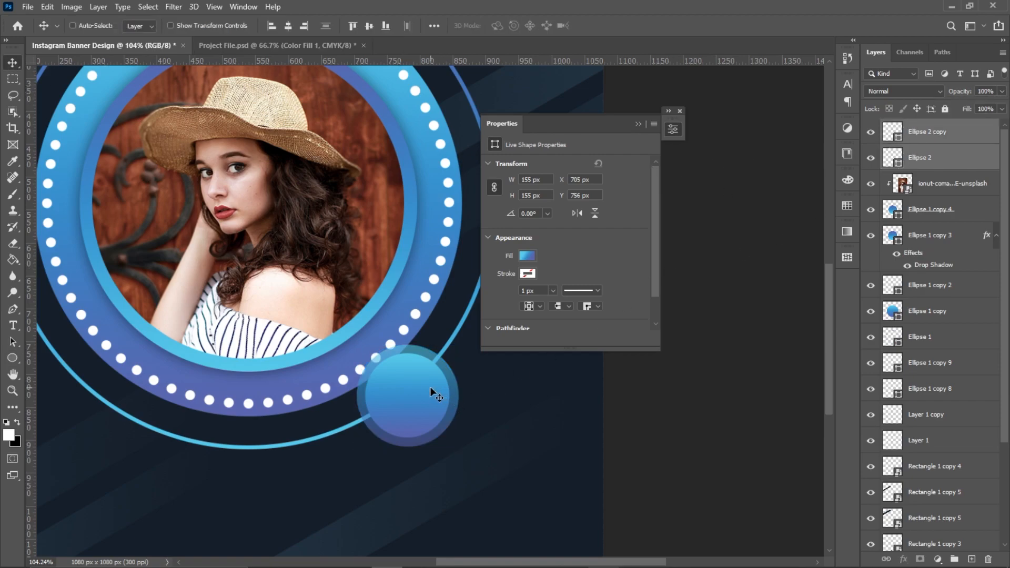
pyautogui.hotkey('ctrl', 't')
pyautogui.scroll(3, 428, 387)
pyautogui.moveTo(430, 398); pyautogui.dragTo(402, 383)
pyautogui.press('Return')
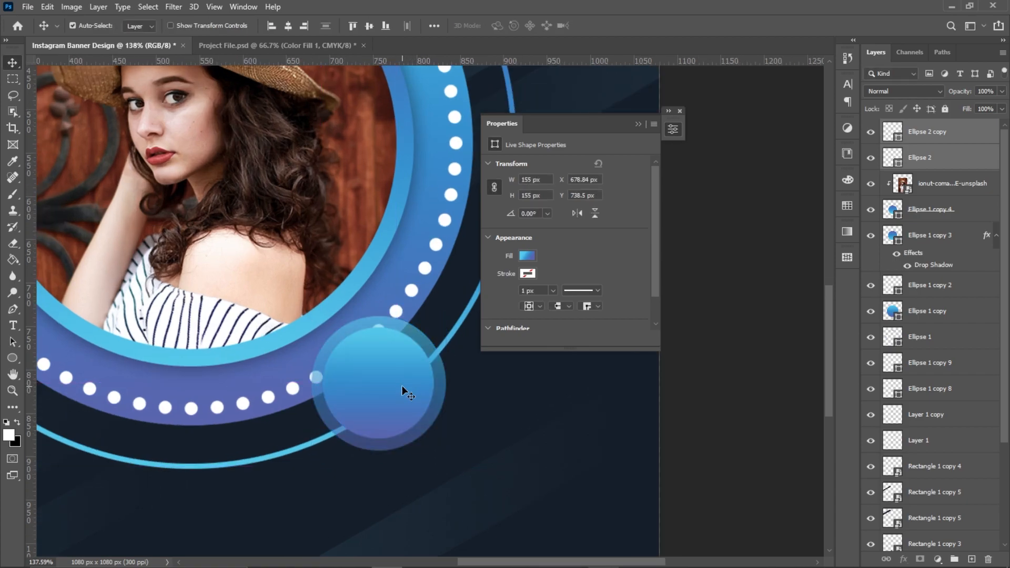
pyautogui.scroll(-3, 402, 386)
# Add a white two-line text reading "50$" and "OFF" over the portrait, directly above the photo layer.
pyautogui.click(14, 327)
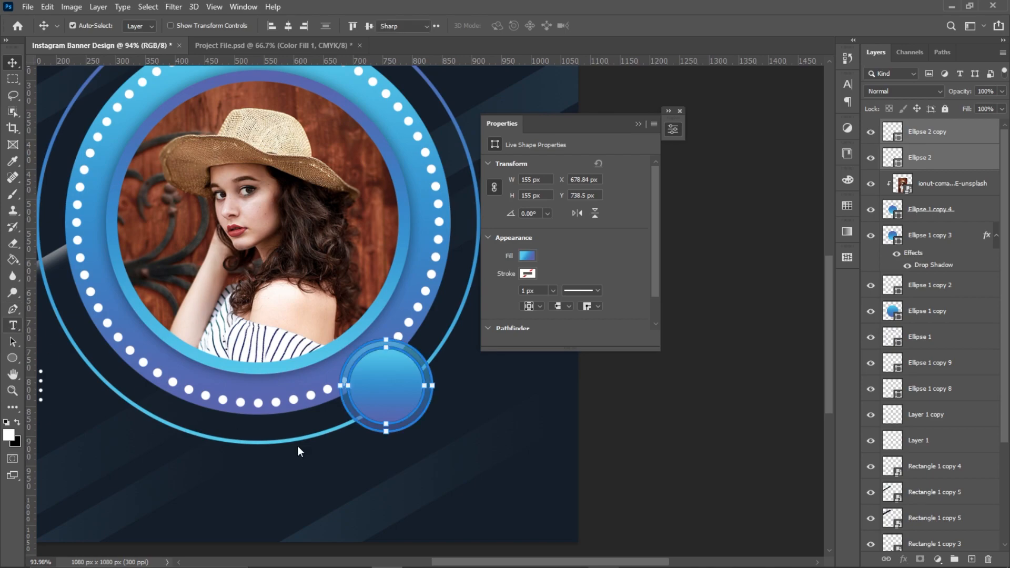
pyautogui.scroll(2, 402, 445)
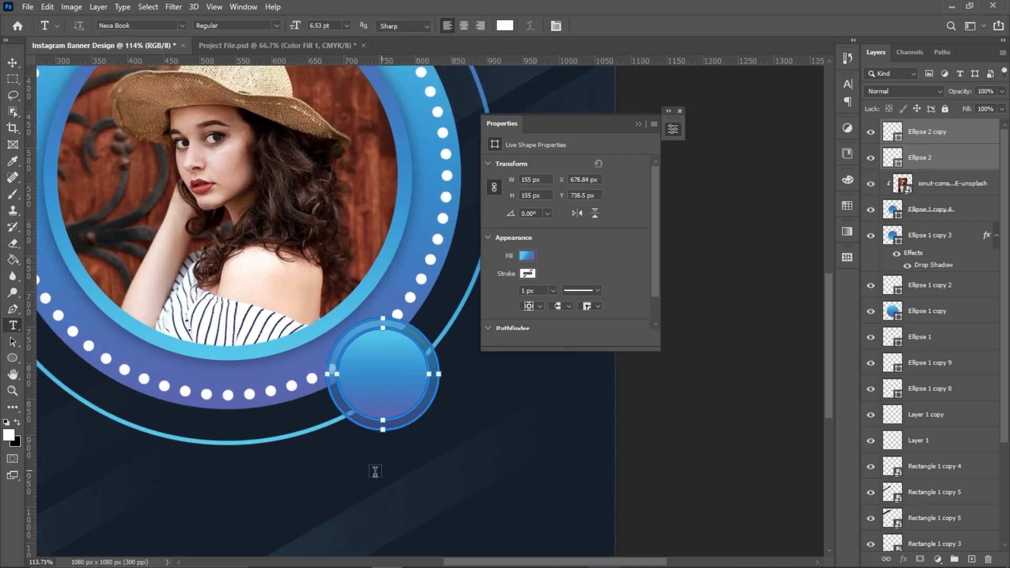
pyautogui.click(942, 194)
pyautogui.click(345, 225)
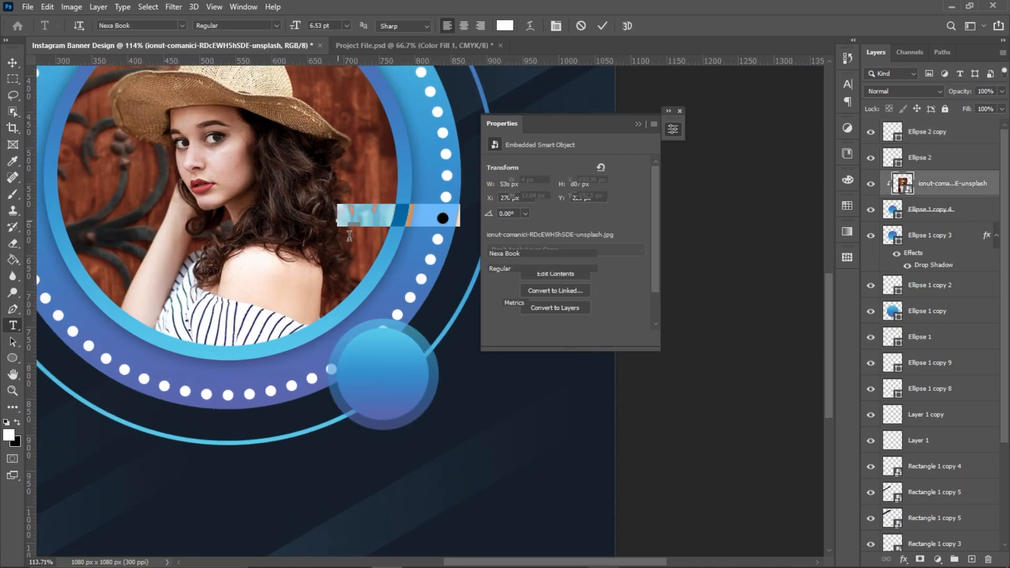
pyautogui.write('50')
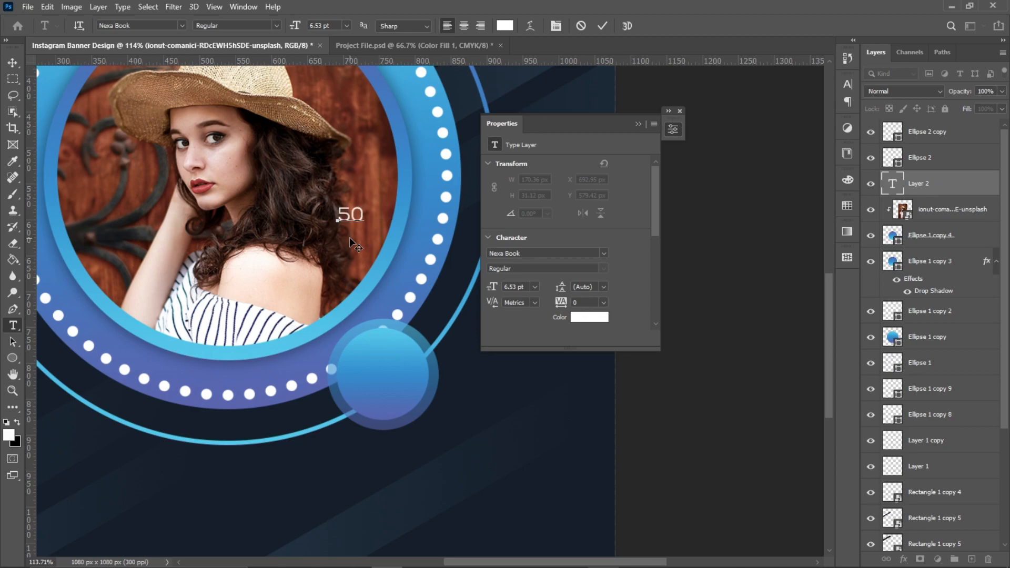
pyautogui.write('$')
pyautogui.press('Return')
pyautogui.write('offOFF')
pyautogui.hotkey('ctrl', 'a')
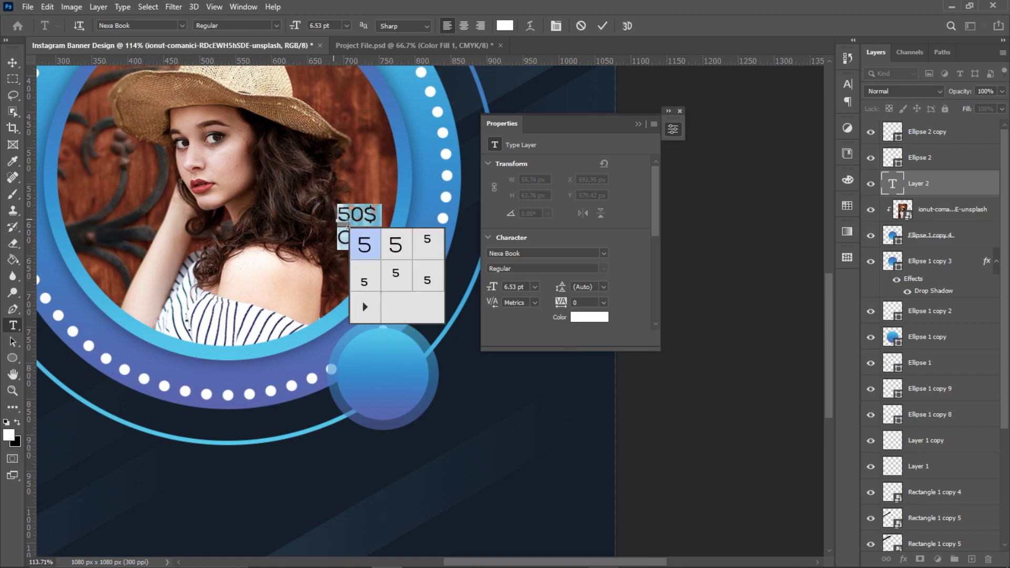
pyautogui.click(351, 238)
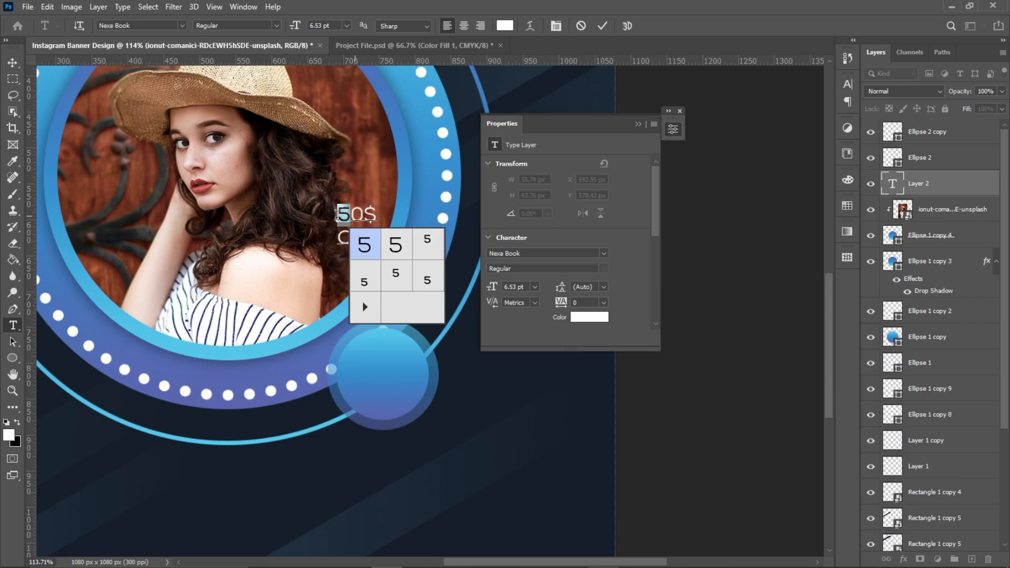
pyautogui.click(13, 63)
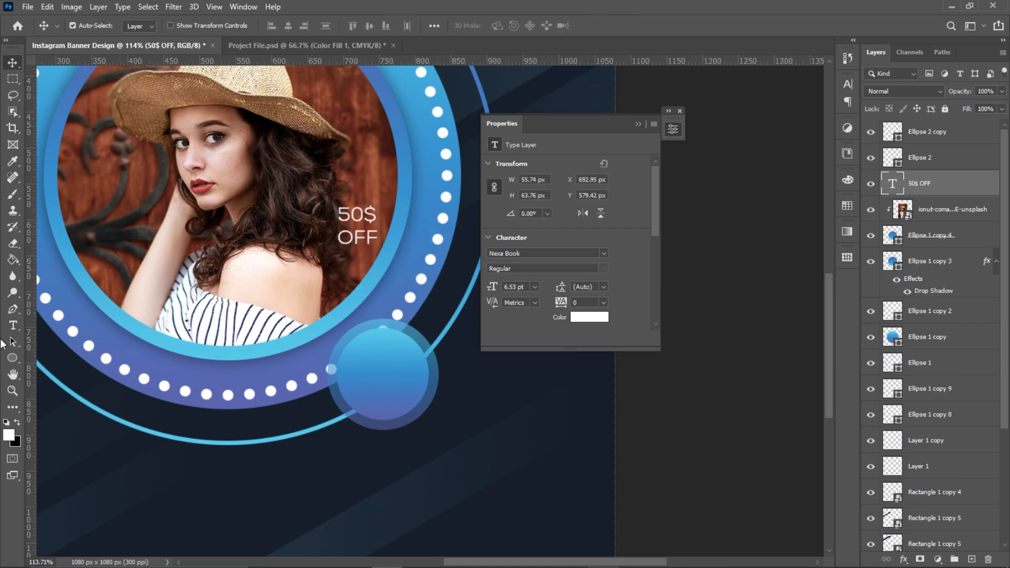
# Format the "50$" line of the discount text in Nexa Bold at 12 pt.
pyautogui.click(13, 325)
pyautogui.doubleClick(357, 214)
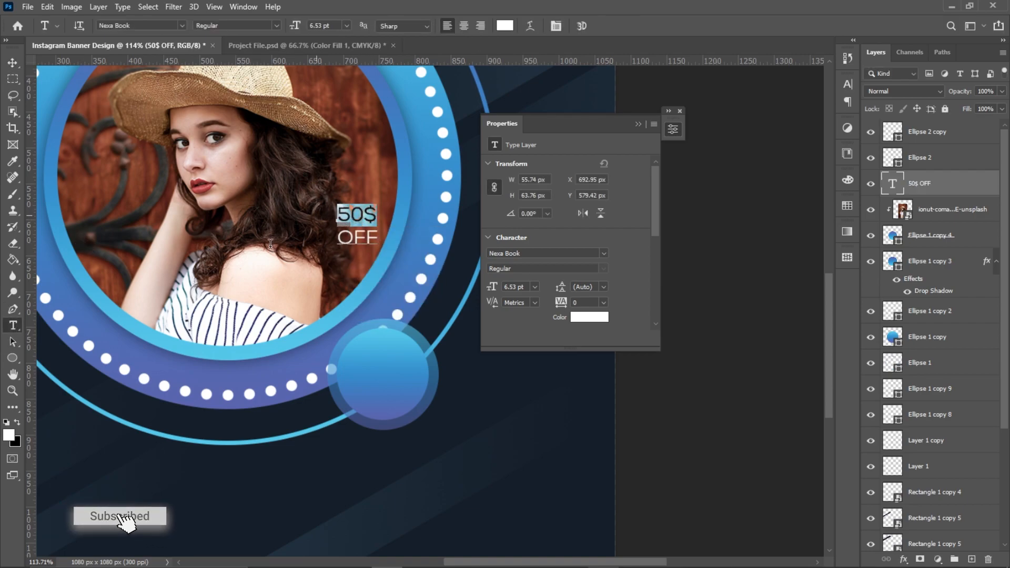
pyautogui.click(182, 26)
pyautogui.write('NEXA')
pyautogui.press('Down')
pyautogui.press('Return')
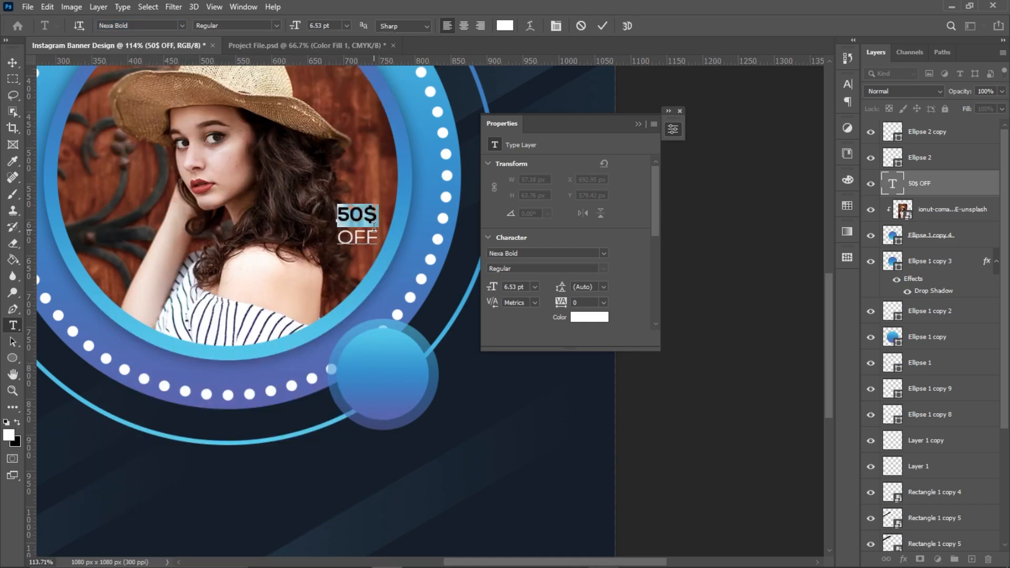
pyautogui.moveTo(295, 27); pyautogui.dragTo(299, 26)
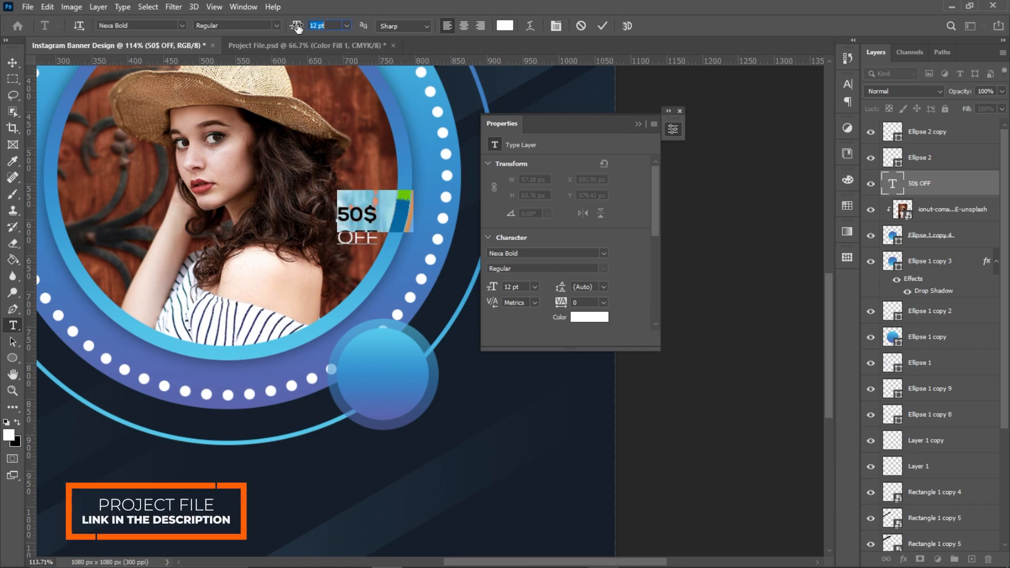
pyautogui.press('Return')
pyautogui.click(10, 78)
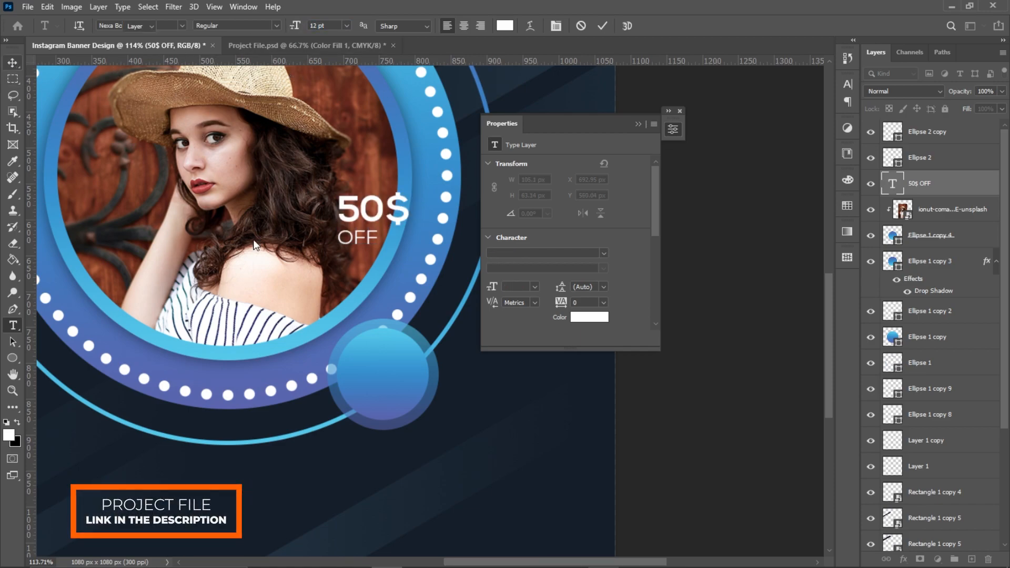
# Move the discount text onto the small badge circle and bring its layer to the top of the stack.
pyautogui.hotkey('ctrl', 't')
pyautogui.moveTo(386, 270); pyautogui.dragTo(393, 366)
pyautogui.press('Return')
pyautogui.moveTo(939, 189); pyautogui.dragTo(931, 122)
# Scale the discount text down to about 98 px wide so it sits inside the inner badge circle.
pyautogui.scroll(5, 425, 355)
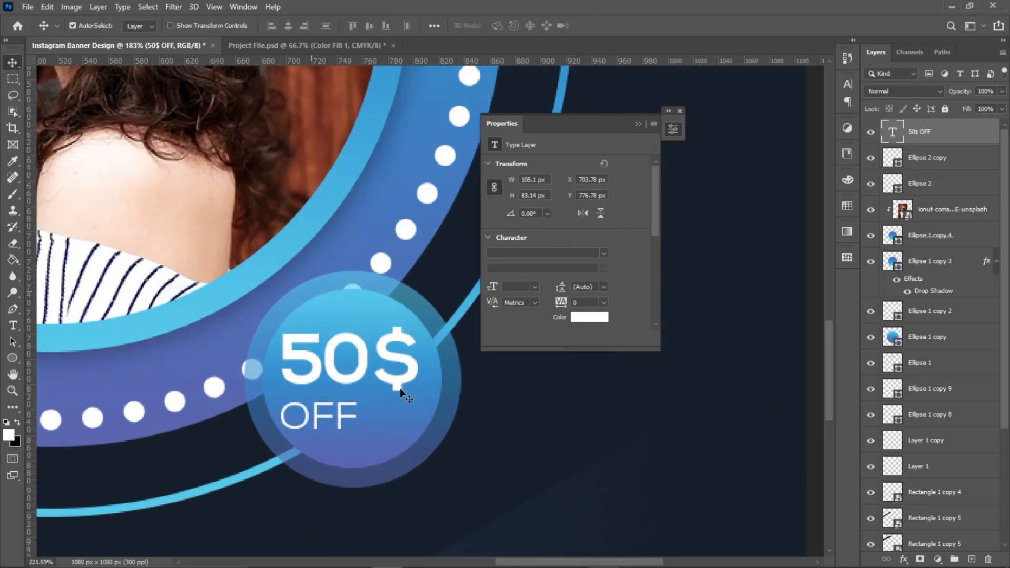
pyautogui.hotkey('ctrl', 't')
pyautogui.moveTo(436, 380); pyautogui.dragTo(400, 368)
pyautogui.press('Return')
pyautogui.scroll(-10, 400, 368)
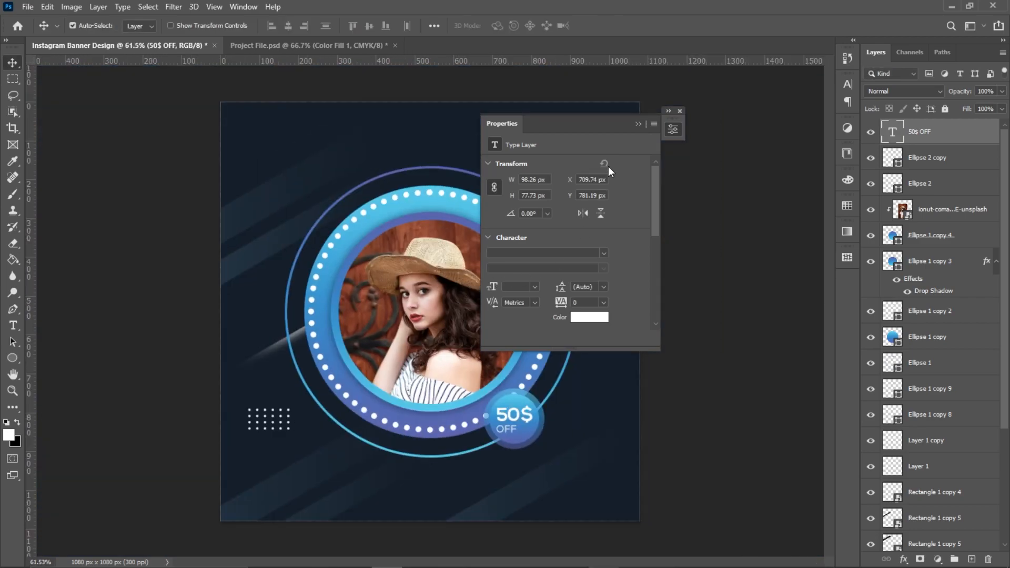
# Add the text "LOGO HERE" in the banner's empty upper-left area.
pyautogui.click(638, 125)
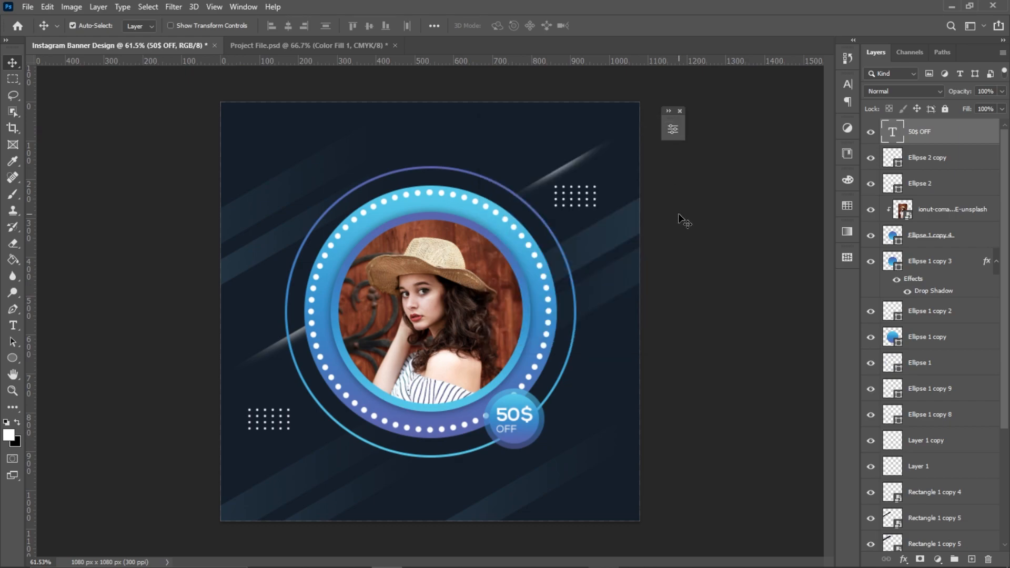
pyautogui.scroll(4, 270, 327)
pyautogui.moveTo(255, 216); pyautogui.dragTo(235, 426)
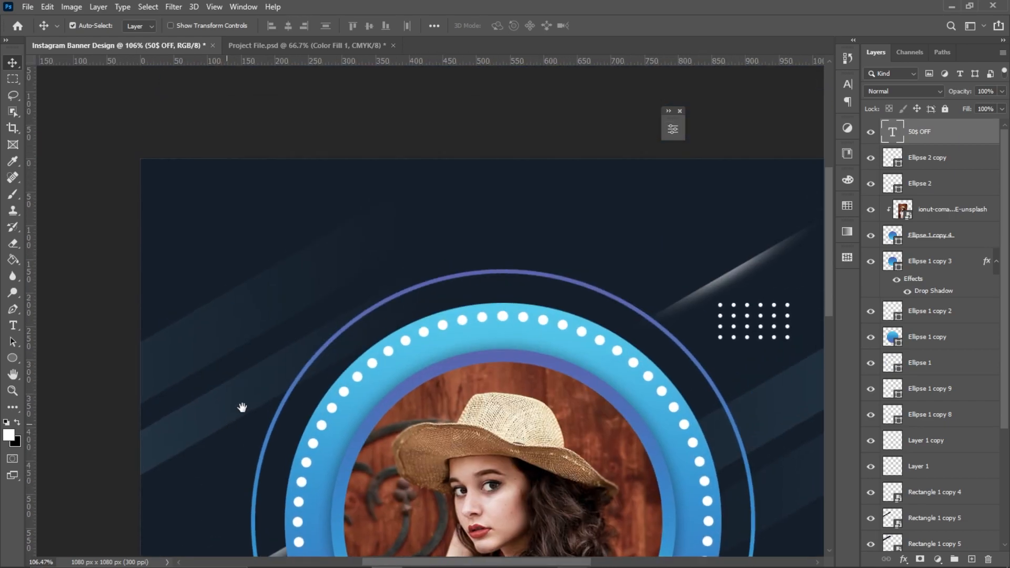
pyautogui.click(15, 328)
pyautogui.click(177, 228)
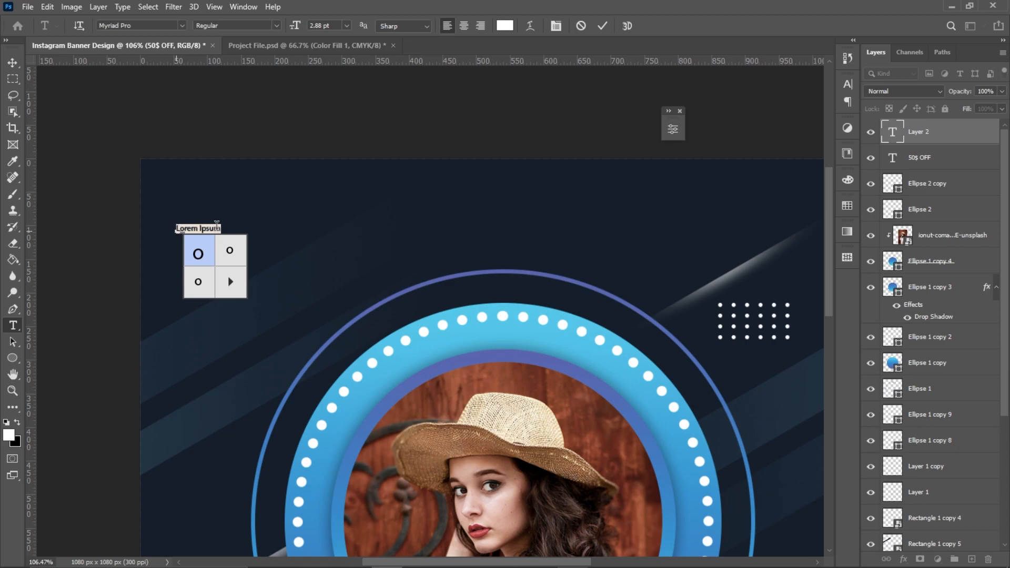
pyautogui.tripleClick(216, 229)
pyautogui.press('BackSpace')
pyautogui.write('LOGO HERE')
pyautogui.hotkey('ctrl', 'a')
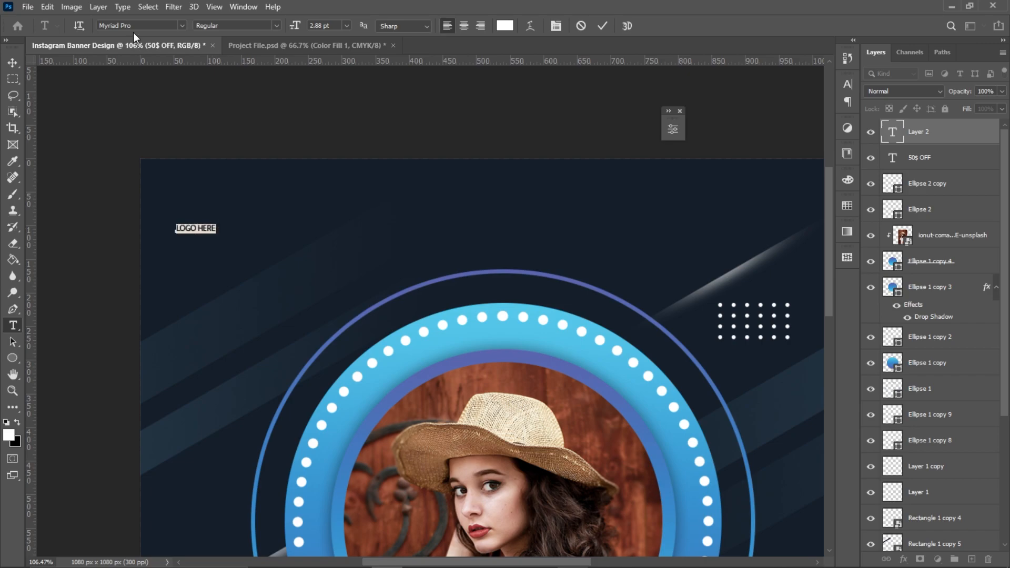
# Change the font of the "LOGO HERE" text to a heavy Nexa typeface.
pyautogui.click(137, 26)
pyautogui.write('Nexa')
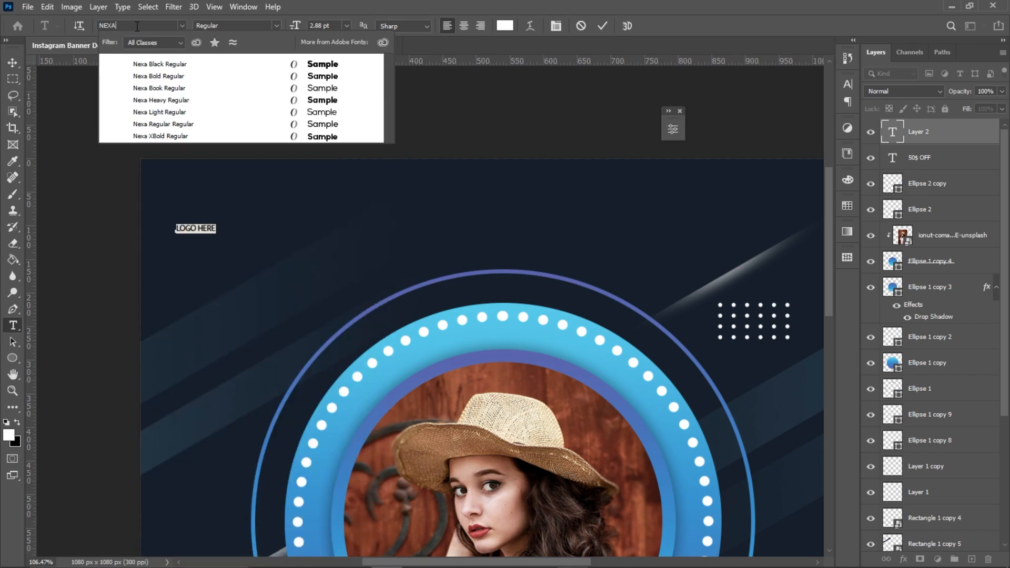
pyautogui.press('Return')
pyautogui.click(216, 254)
# Enlarge the "LOGO HERE" text to about 219% near the banner's upper-left corner.
pyautogui.hotkey('ctrl', 't')
pyautogui.moveTo(228, 228); pyautogui.dragTo(288, 218)
pyautogui.press('Return')
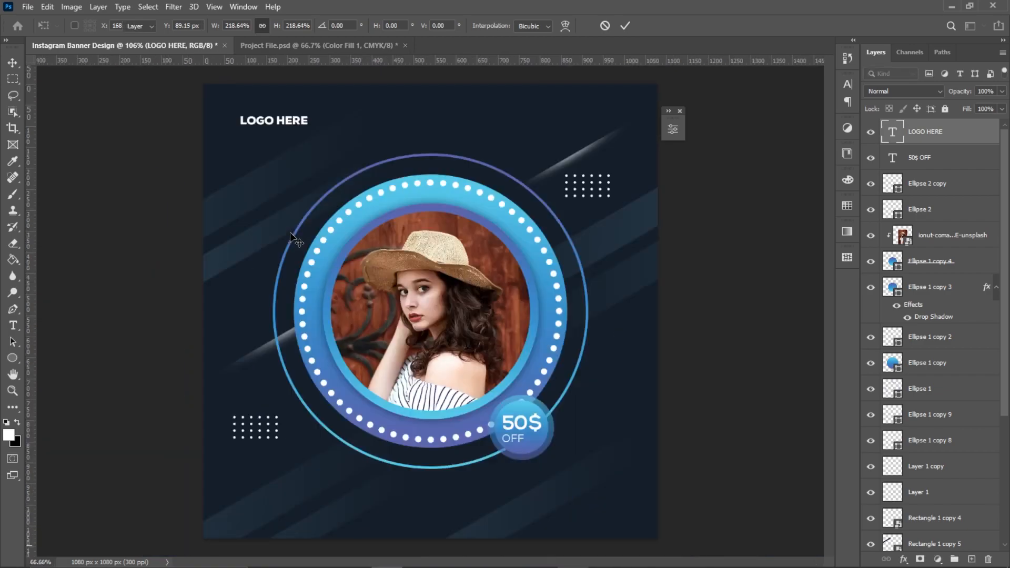
pyautogui.hotkey('ctrl', '0')
pyautogui.hotkey('ctrl', '+')
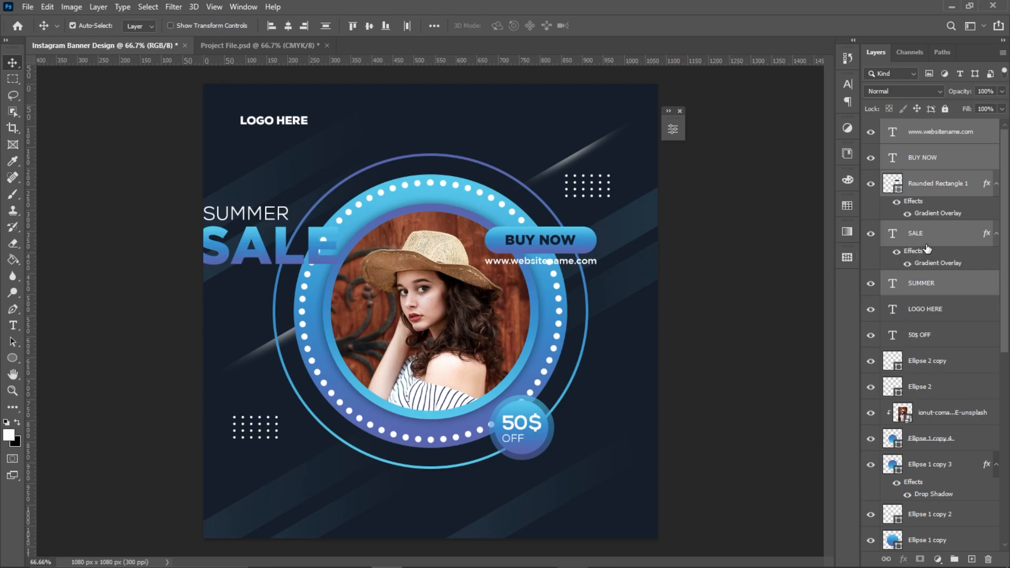
# Move the SUMMER and SALE text layers together to the banner's lower-left corner, below the dot grid.
pyautogui.click(927, 249)
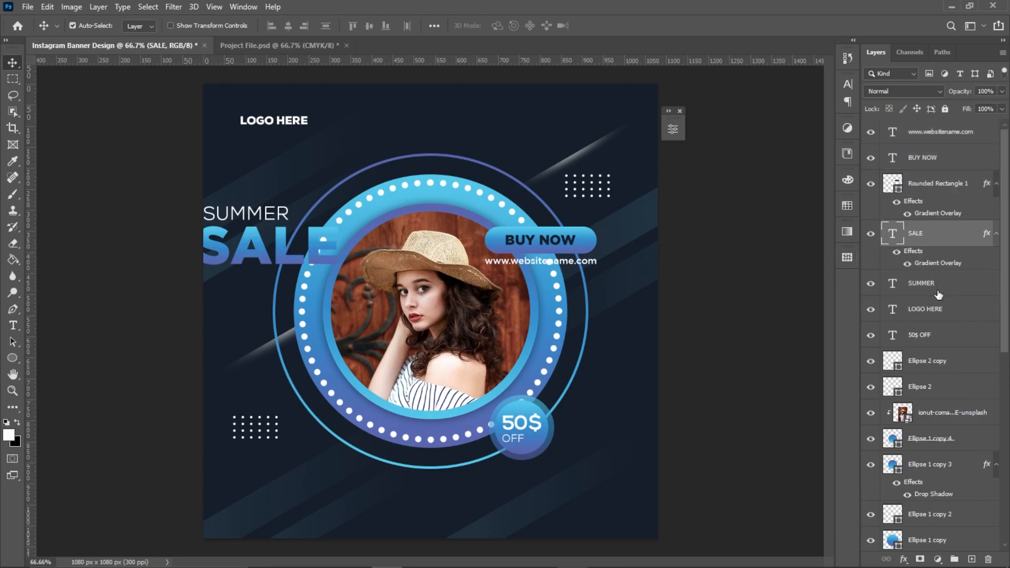
pyautogui.hotkey('alt', '[')
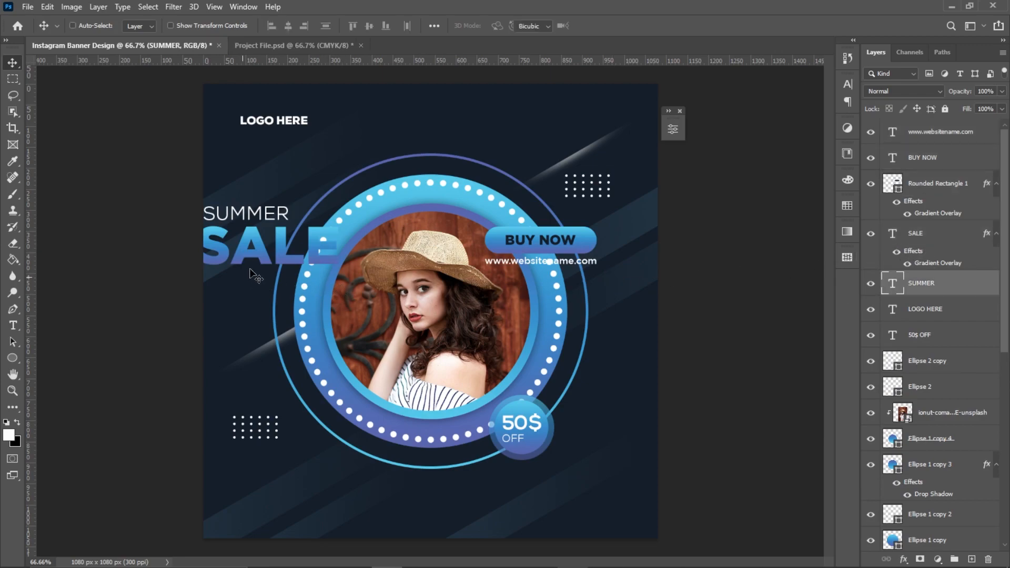
pyautogui.hotkey('ctrl', 't')
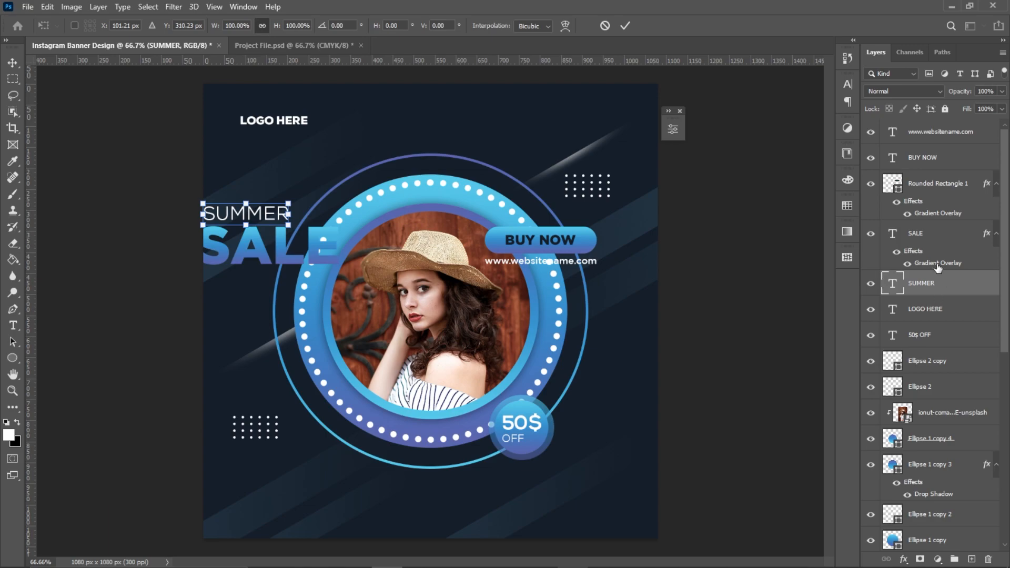
pyautogui.keyDown('shift'); pyautogui.click(926, 240); pyautogui.keyUp('shift')
pyautogui.hotkey('ctrl', 't')
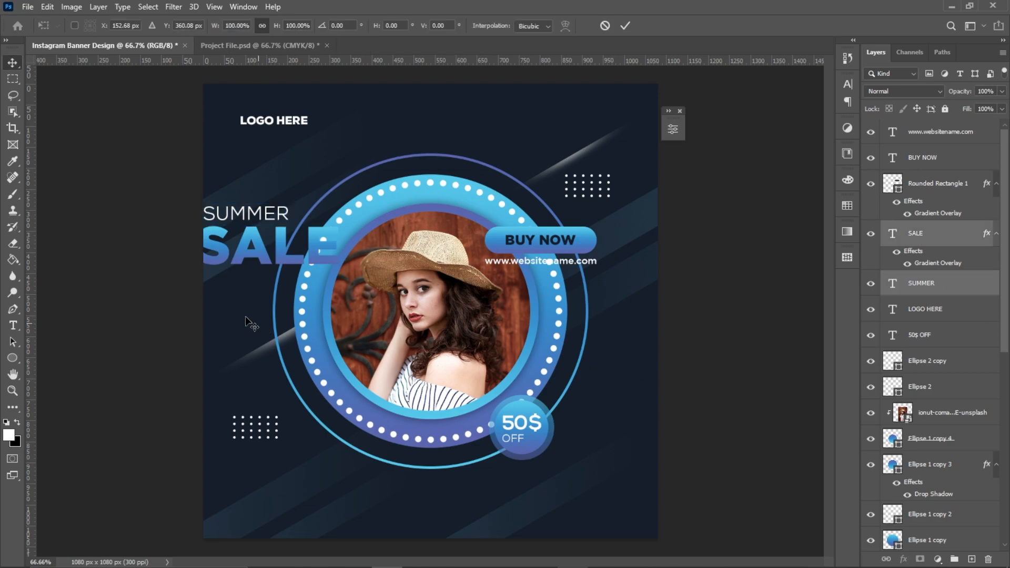
pyautogui.moveTo(283, 245); pyautogui.dragTo(307, 495)
pyautogui.press('Return')
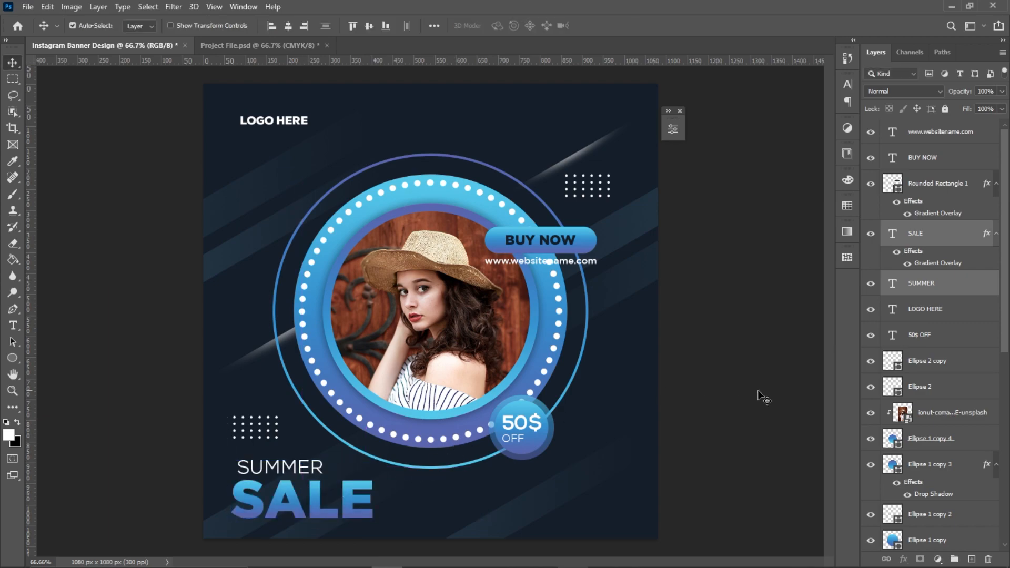
# Move the BUY NOW text, its rounded rectangle and the website text together to the banner's lower-right corner.
pyautogui.click(930, 186)
pyautogui.keyDown('shift'); pyautogui.click(933, 138); pyautogui.keyUp('shift')
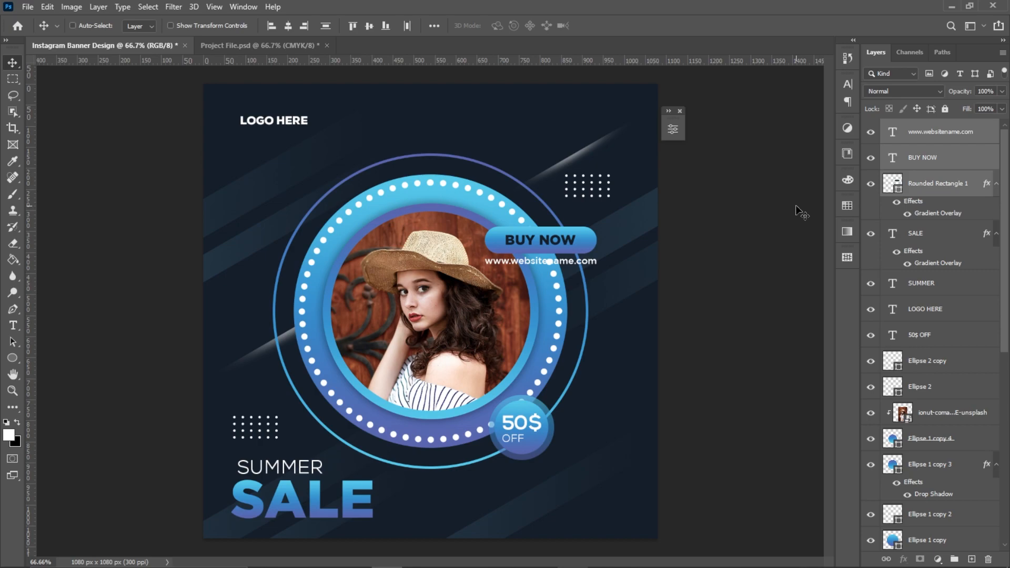
pyautogui.hotkey('ctrl', 't')
pyautogui.moveTo(575, 240); pyautogui.dragTo(598, 492)
pyautogui.press('Return')
pyautogui.hotkey('ctrl', '-')
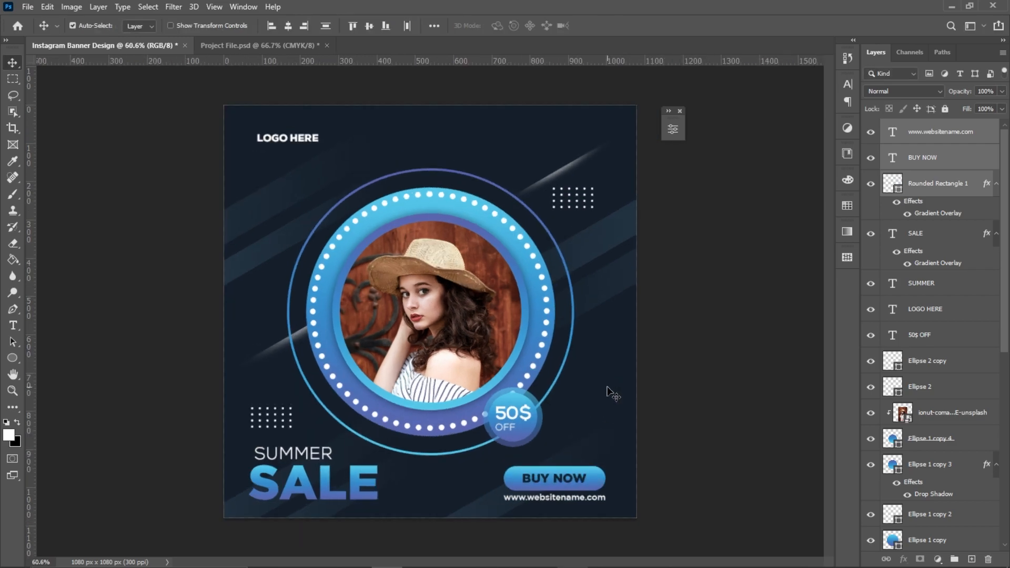
# Group all layers above the Background, including the BUY NOW and website texts, into a single group.
pyautogui.scroll(-7, 923, 298)
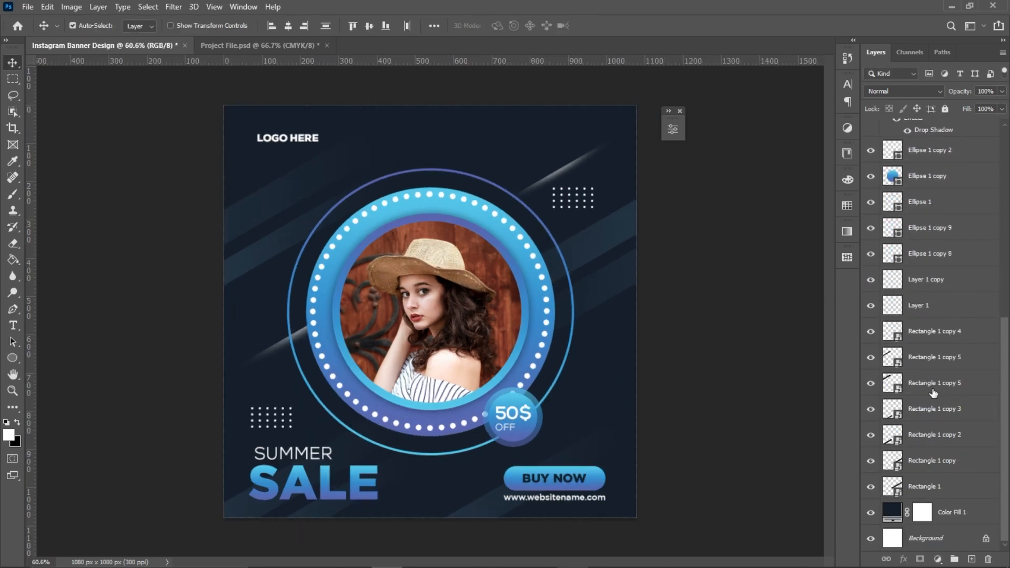
pyautogui.keyDown('shift'); pyautogui.click(963, 517); pyautogui.keyUp('shift')
pyautogui.click(954, 560)
pyautogui.click(922, 136)
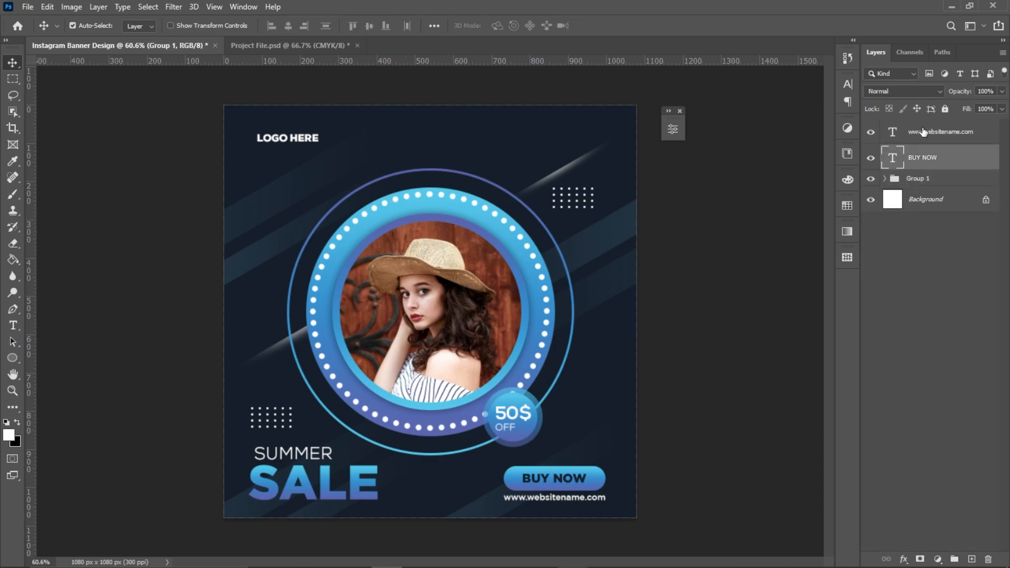
pyautogui.moveTo(922, 135); pyautogui.dragTo(919, 178)
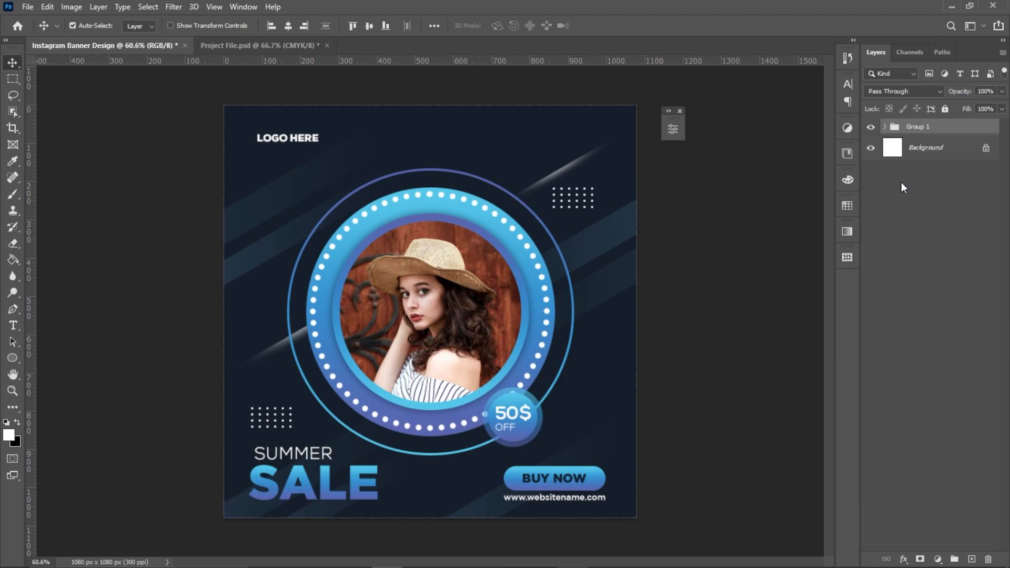
# Rename the layer group to "Final".
pyautogui.doubleClick(919, 127)
pyautogui.write('F')
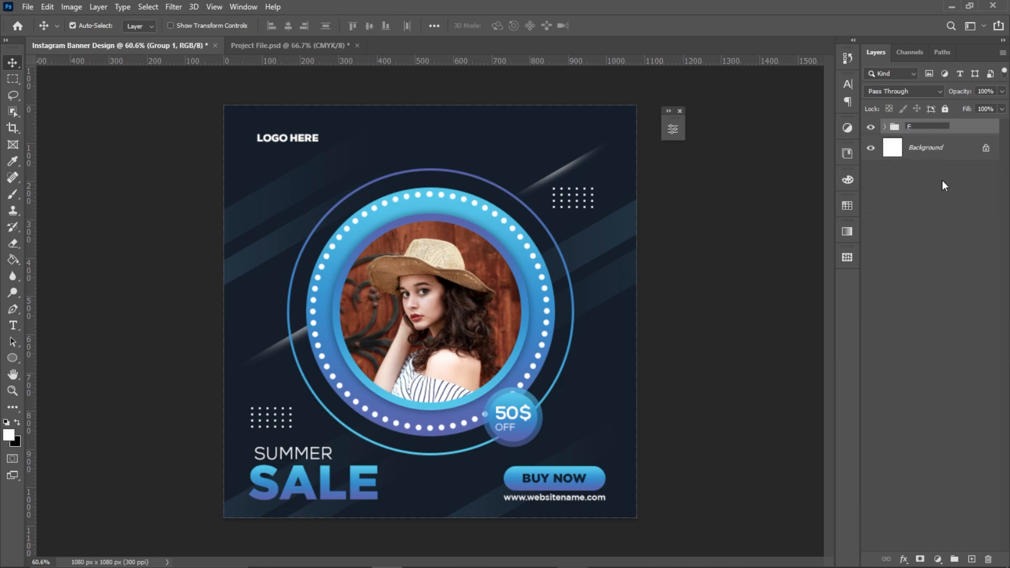
pyautogui.write('inal')
pyautogui.press('Return')
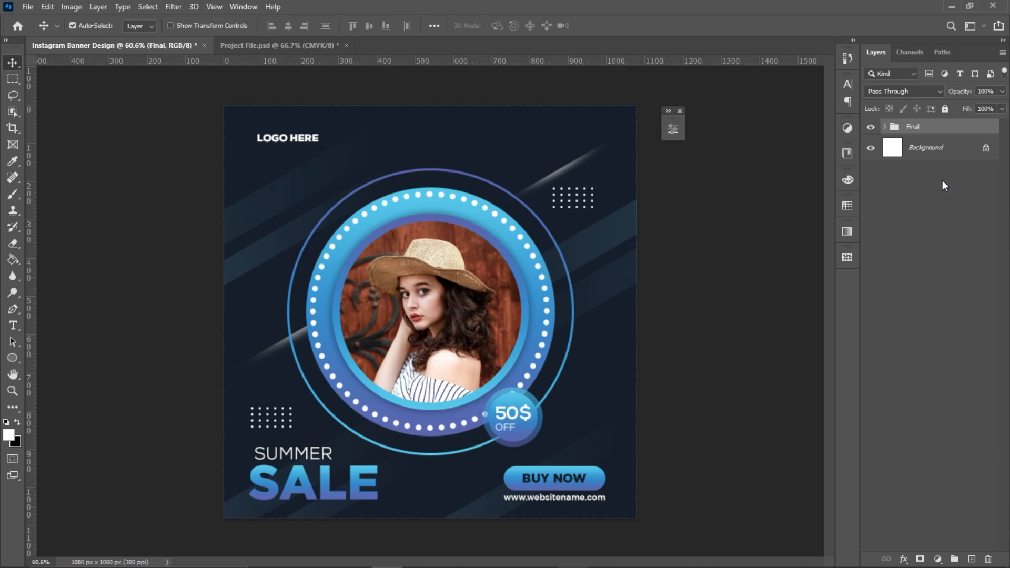